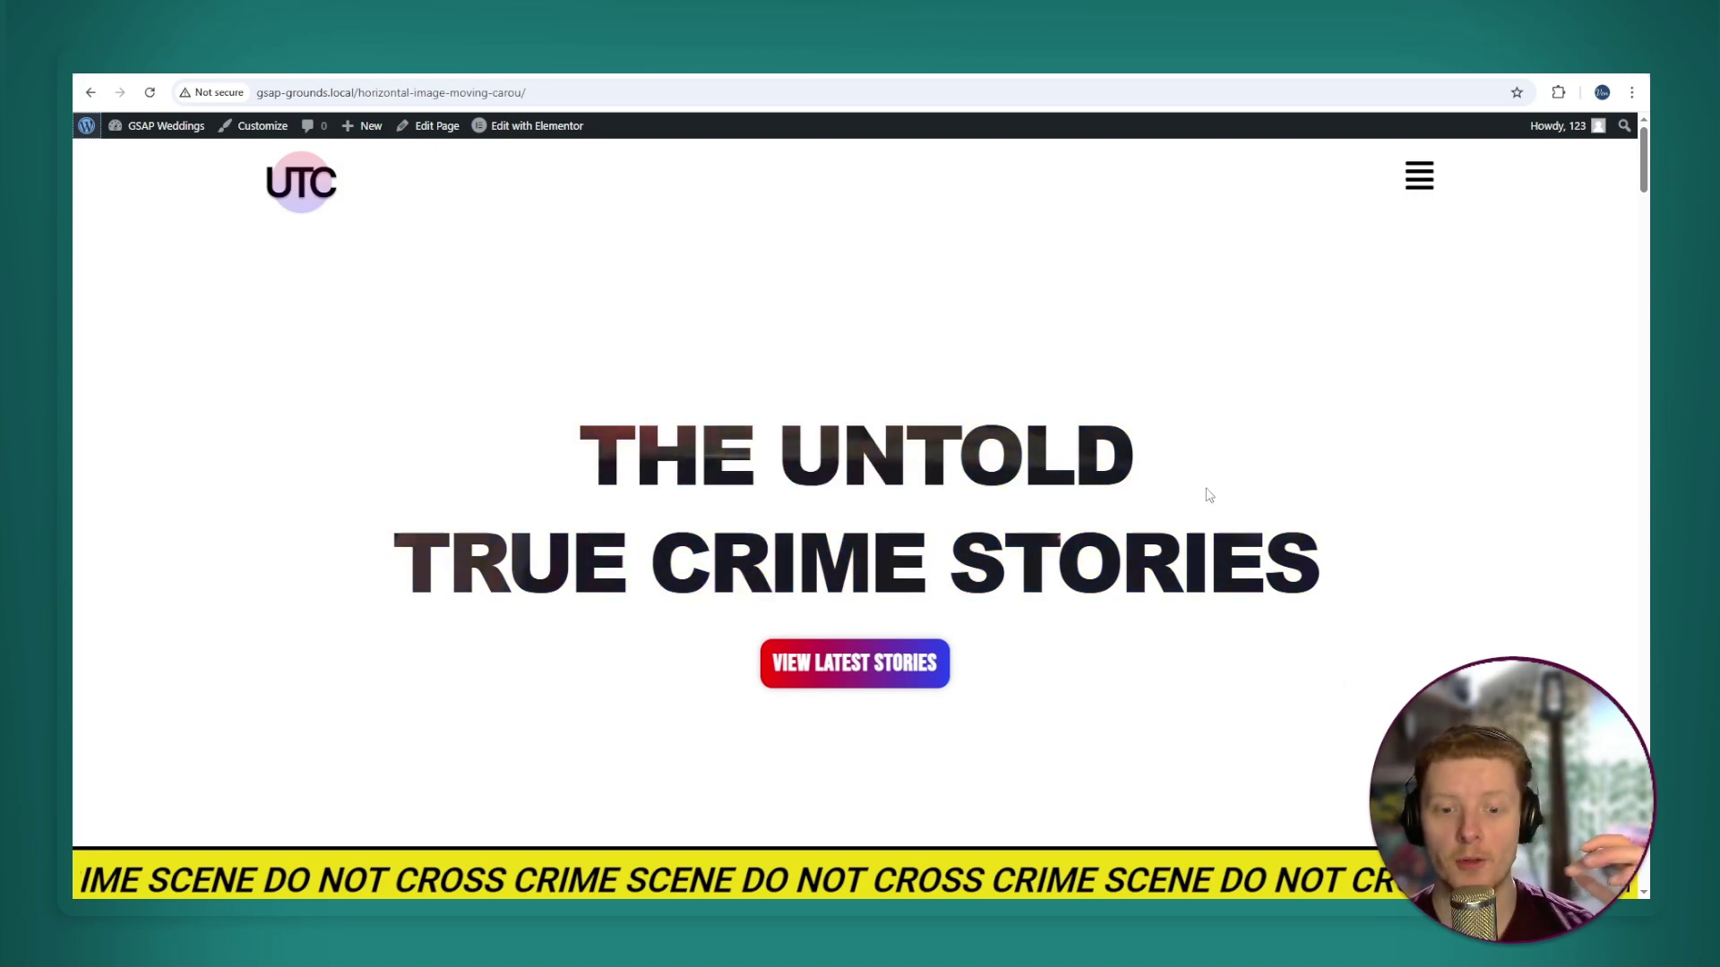
Examine the finished true crime page from the masked video heading through the movable photo board, flip cards and torn-paper section.
{"action": "scroll", "coordinate": [1164, 448], "scroll_direction": "down", "scroll_amount": 5}
{"action": "scroll", "coordinate": [1093, 403], "scroll_direction": "down", "scroll_amount": 5}
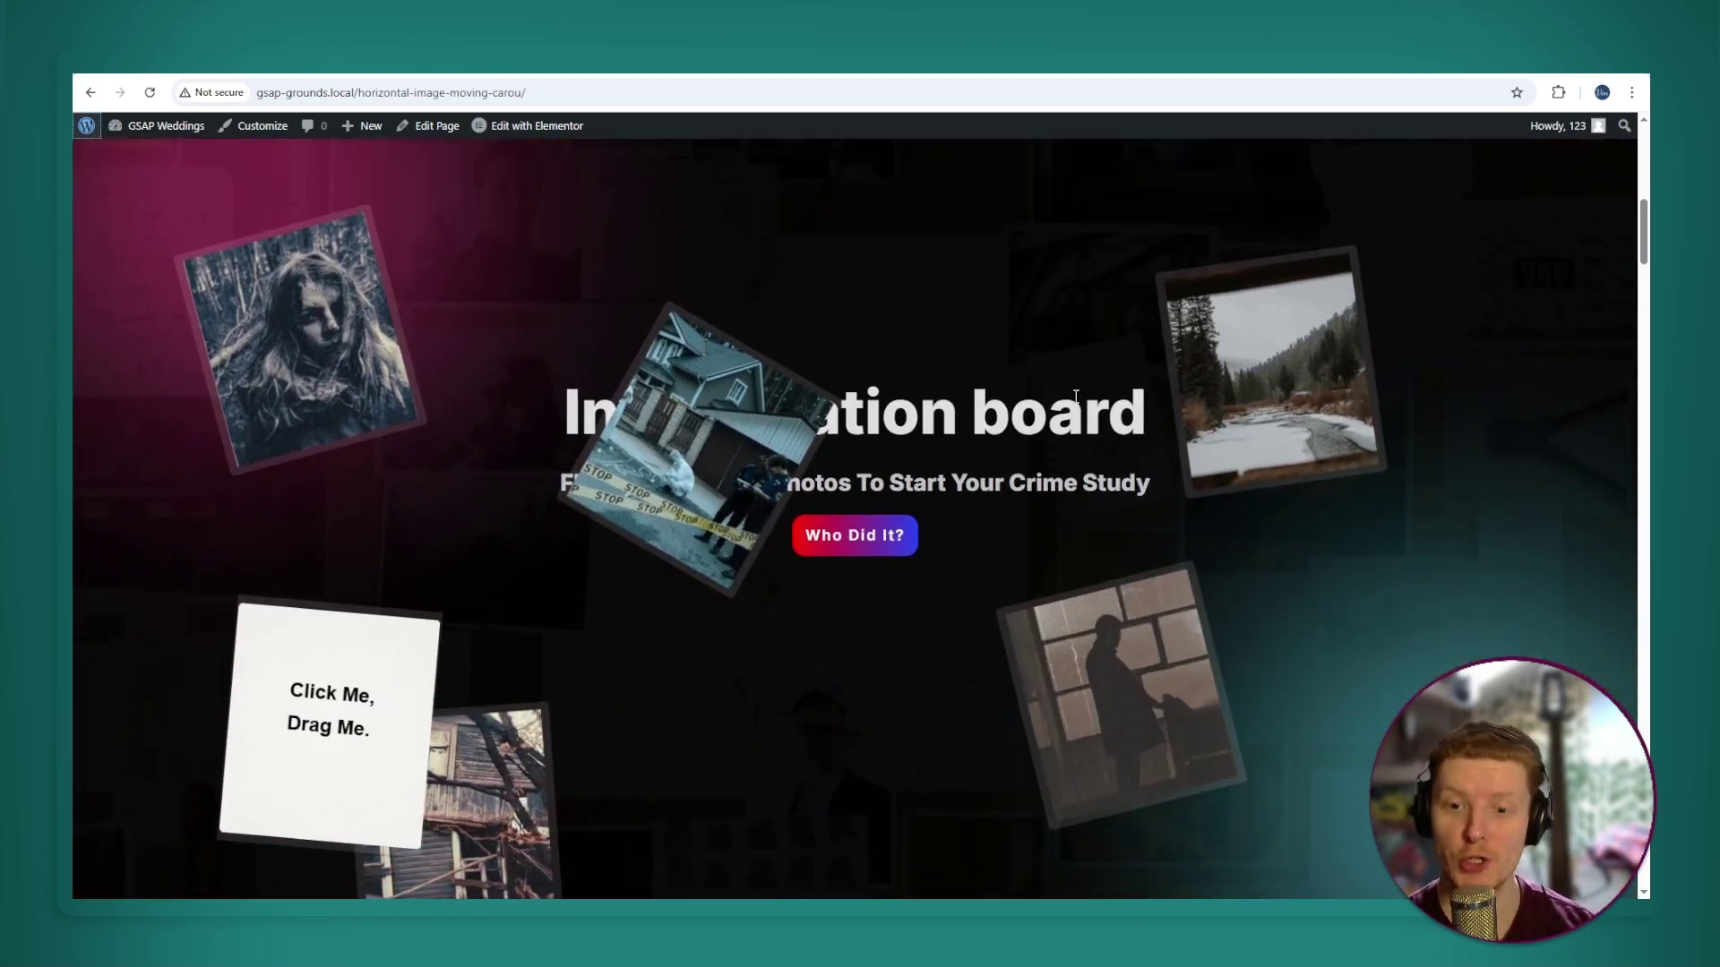
{"action": "scroll", "coordinate": [1097, 410], "scroll_direction": "down", "scroll_amount": 3}
{"action": "scroll", "coordinate": [606, 288], "scroll_direction": "up", "scroll_amount": 2}
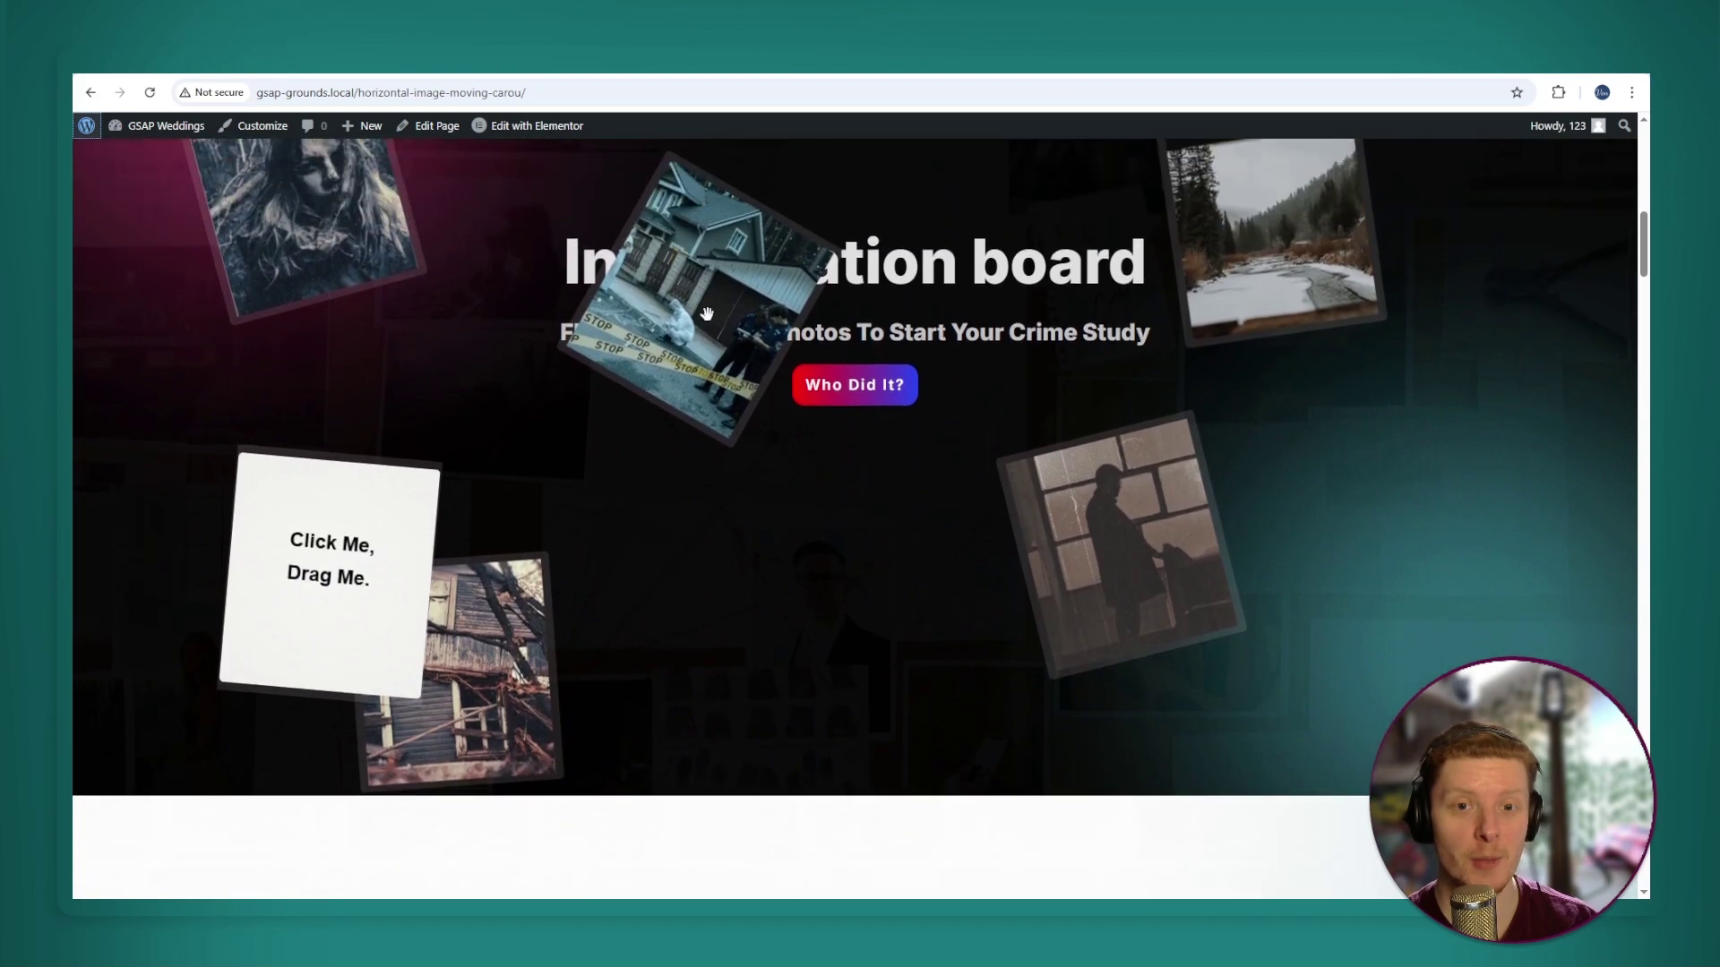
{"action": "left_click", "coordinate": [606, 288]}
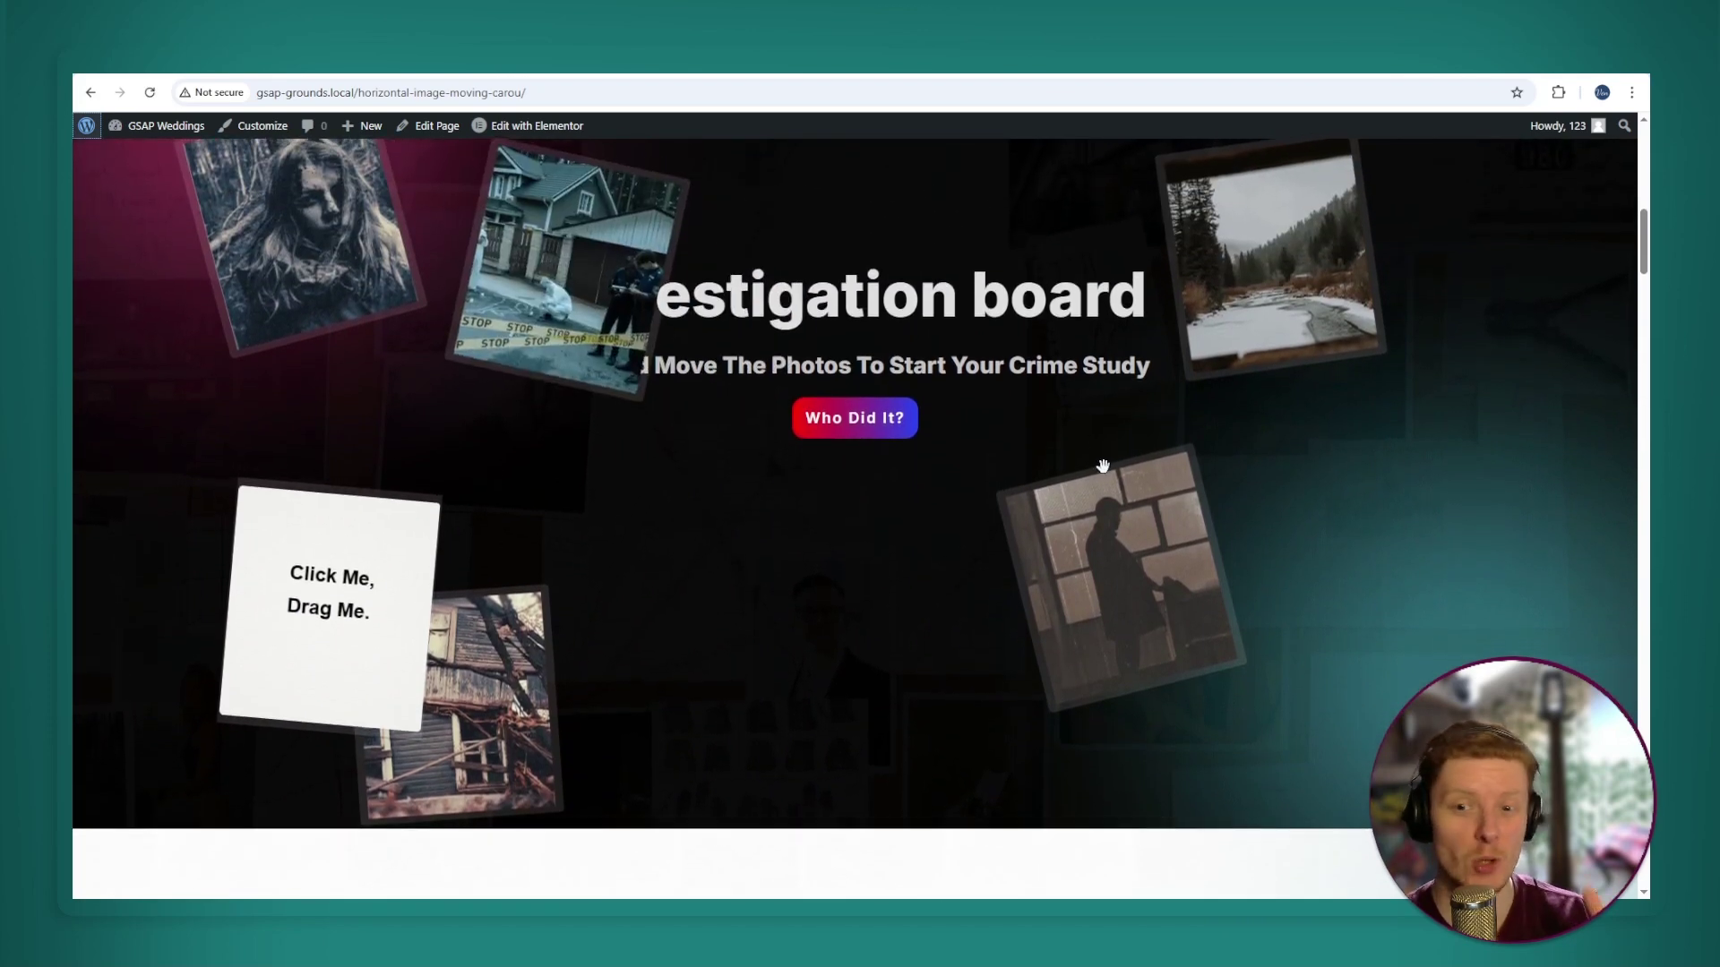
{"action": "scroll", "coordinate": [1110, 448], "scroll_direction": "down", "scroll_amount": 5}
{"action": "scroll", "coordinate": [1120, 412], "scroll_direction": "down", "scroll_amount": 8}
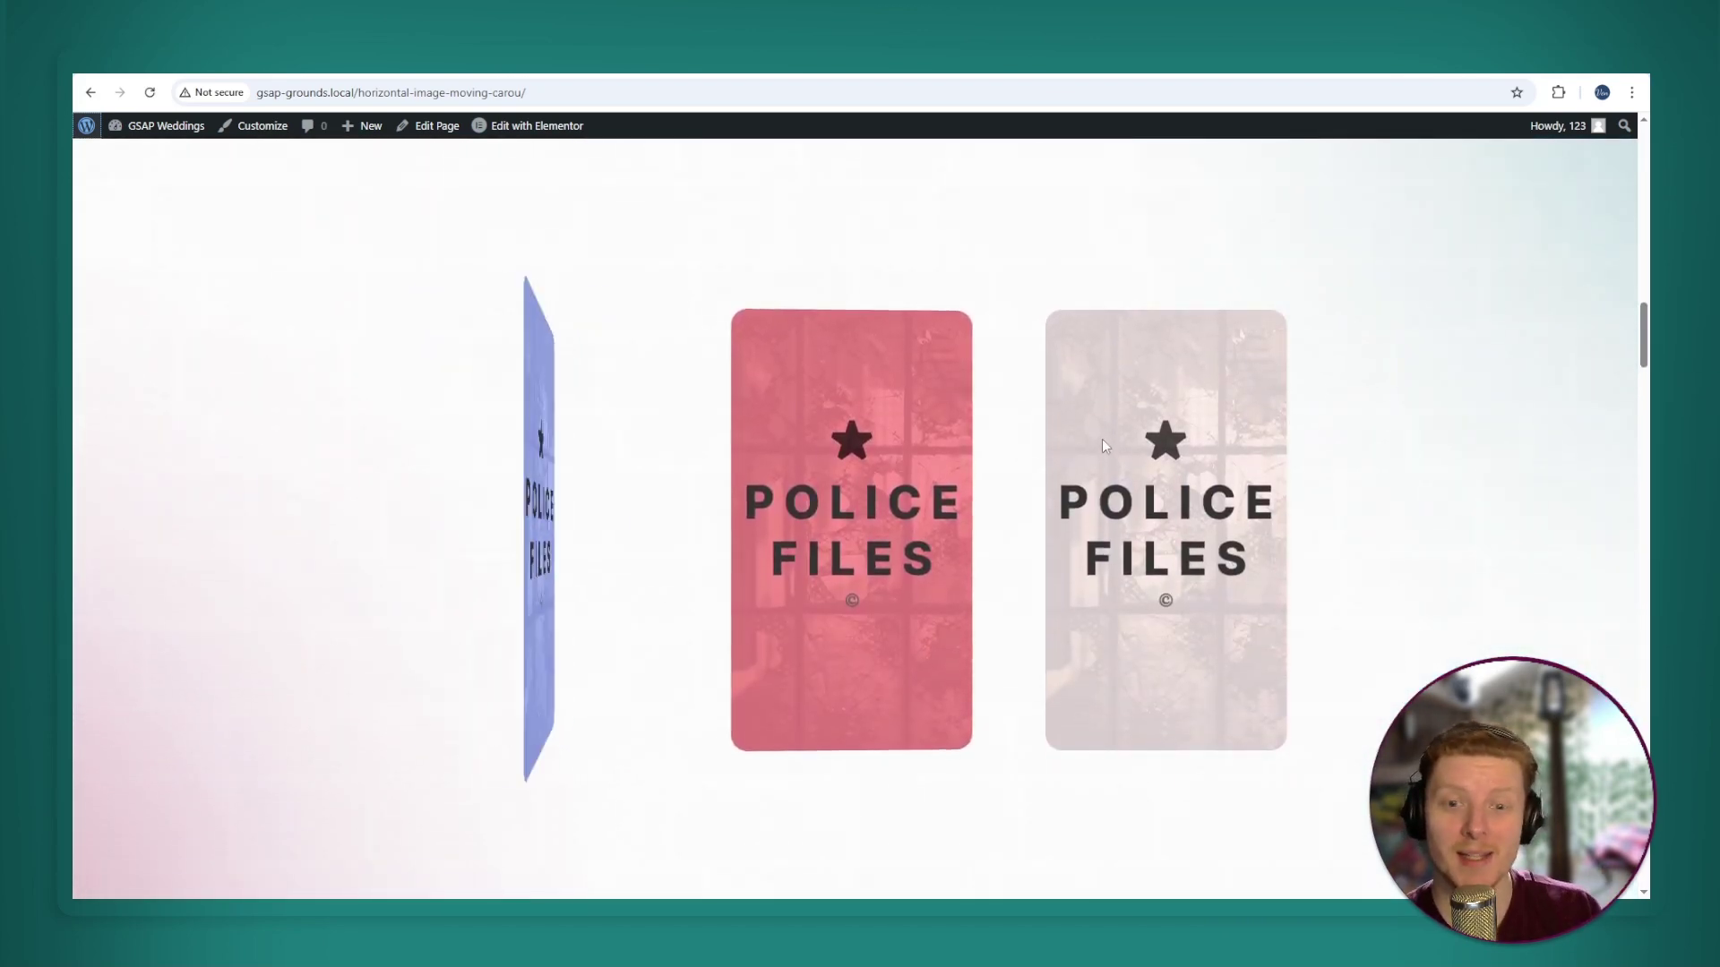
{"action": "scroll", "coordinate": [1100, 438], "scroll_direction": "up", "scroll_amount": 5}
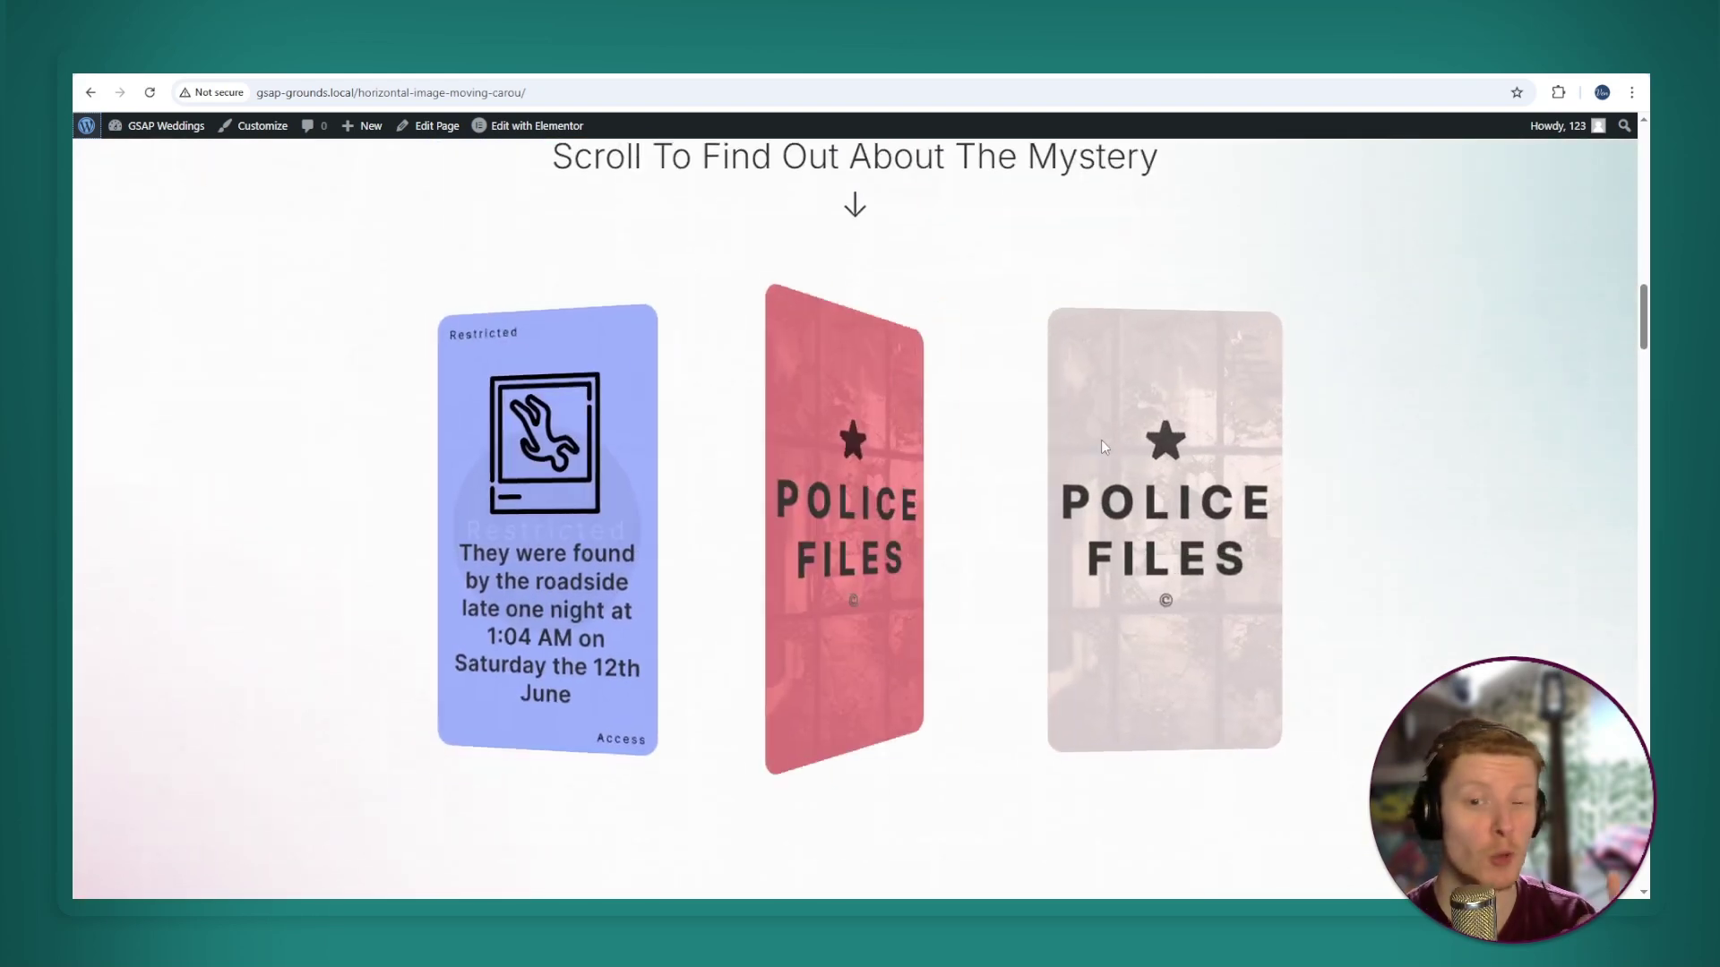
{"action": "scroll", "coordinate": [1105, 433], "scroll_direction": "down", "scroll_amount": 10}
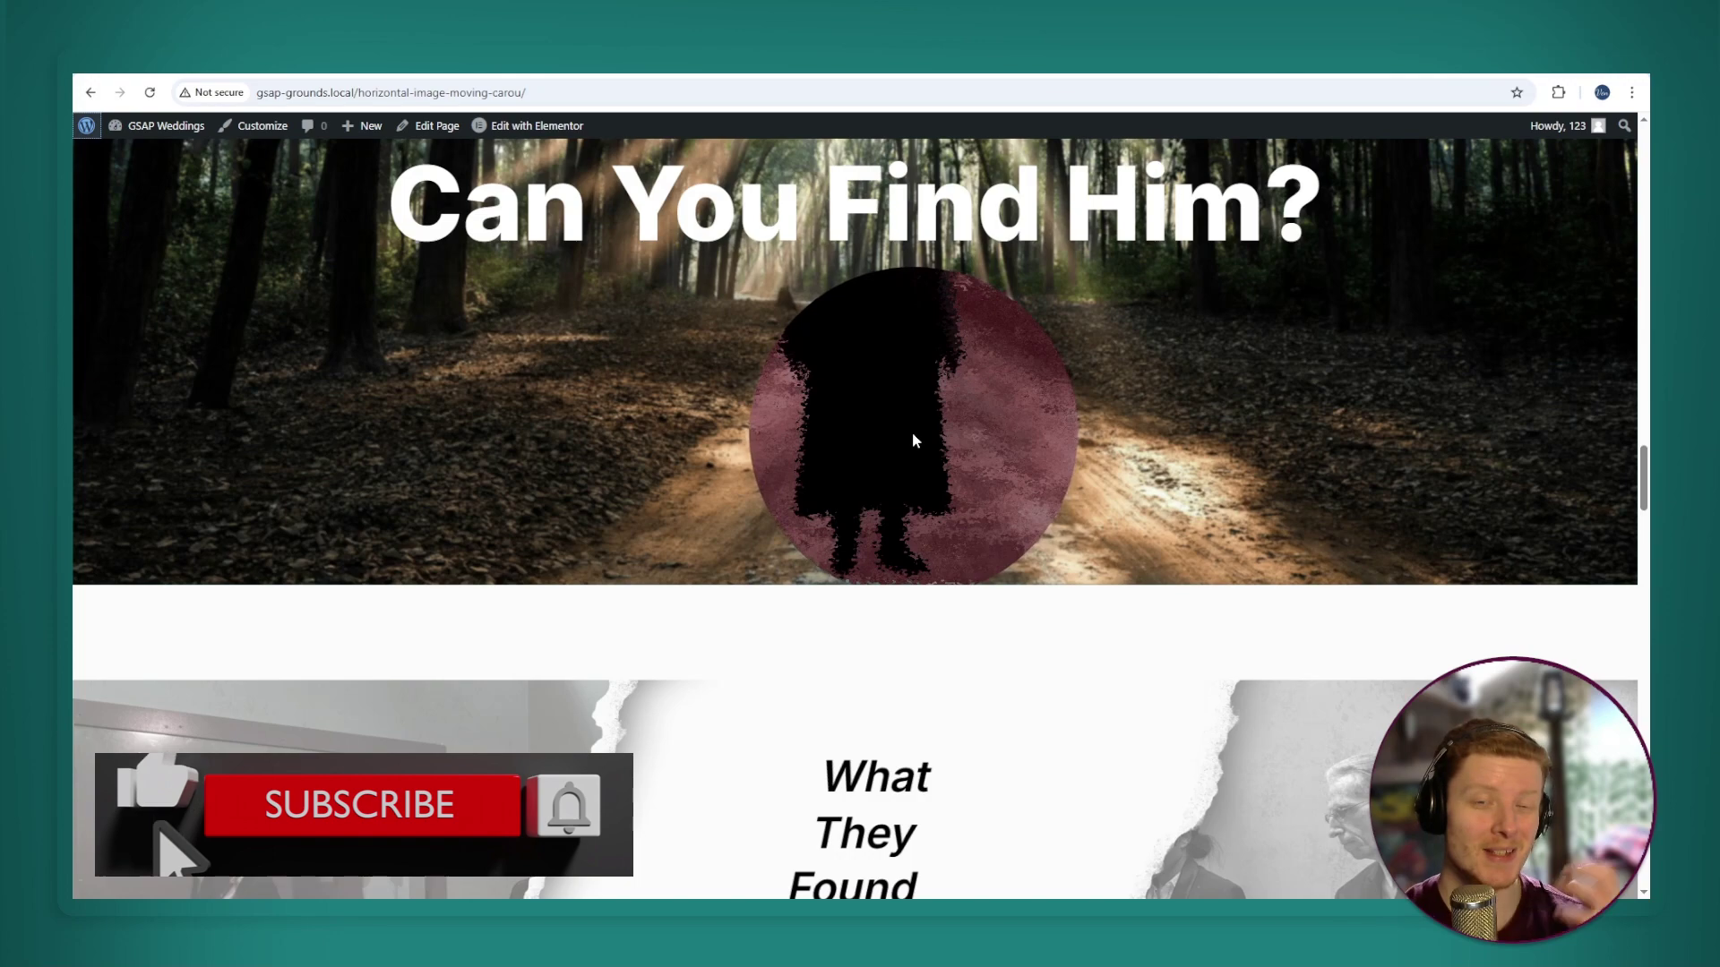
{"action": "scroll", "coordinate": [912, 431], "scroll_direction": "down", "scroll_amount": 9}
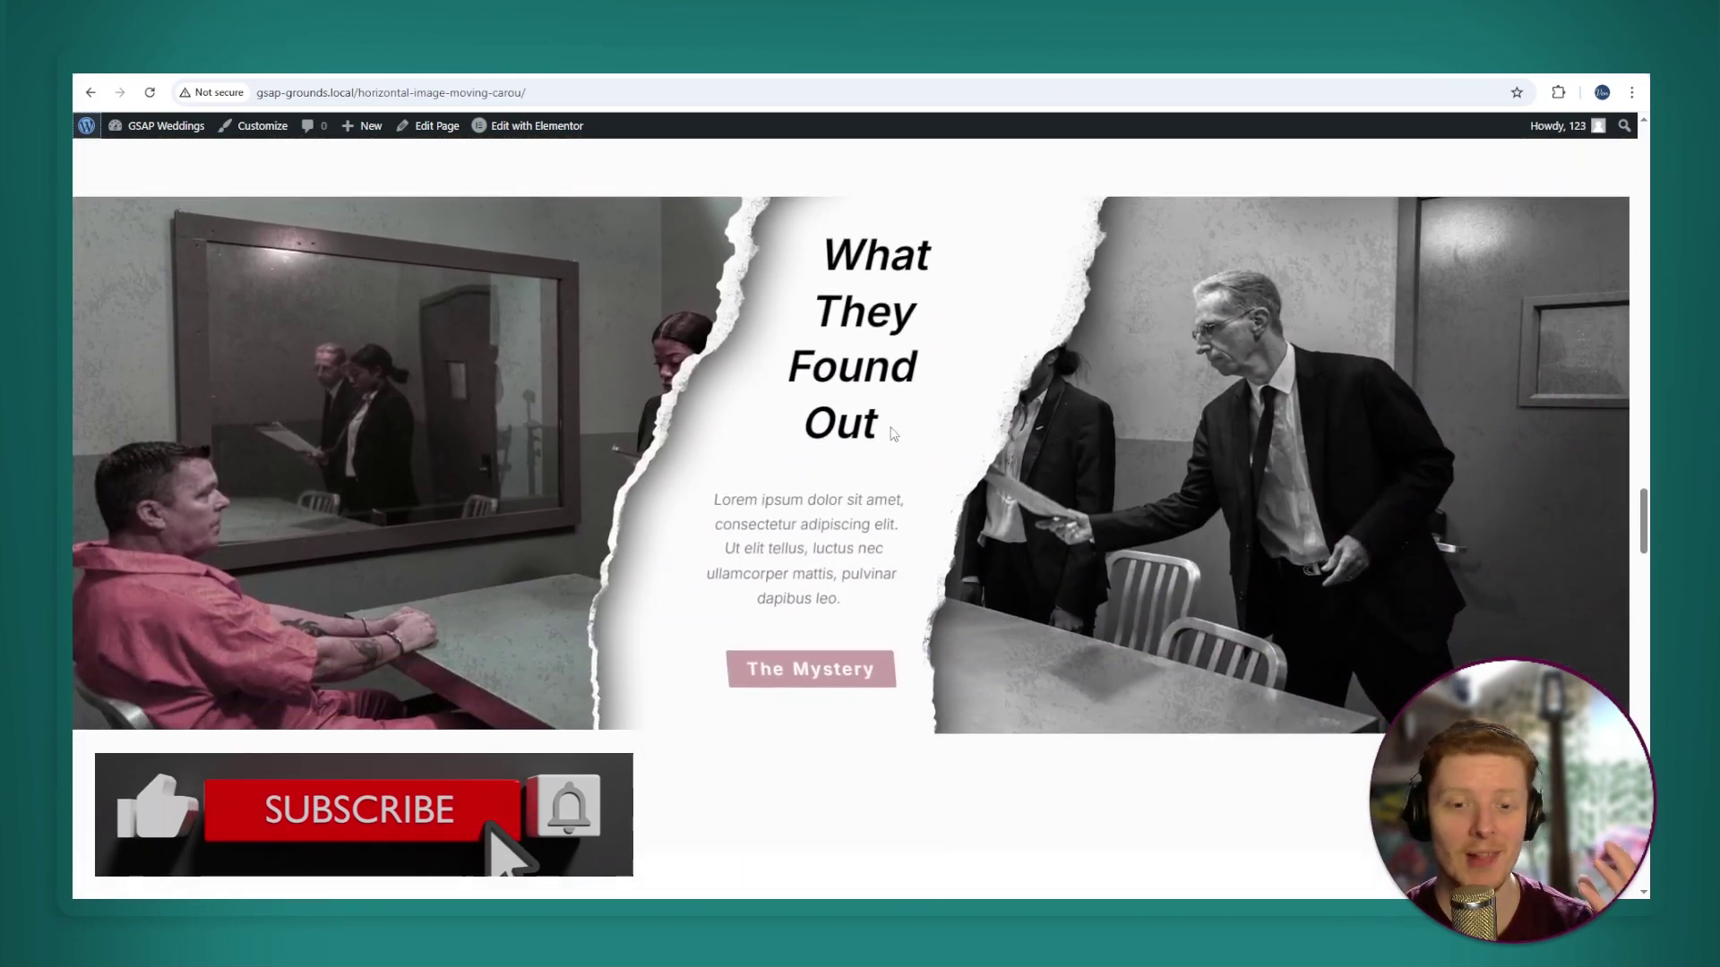
{"action": "scroll", "coordinate": [927, 419], "scroll_direction": "down", "scroll_amount": 4}
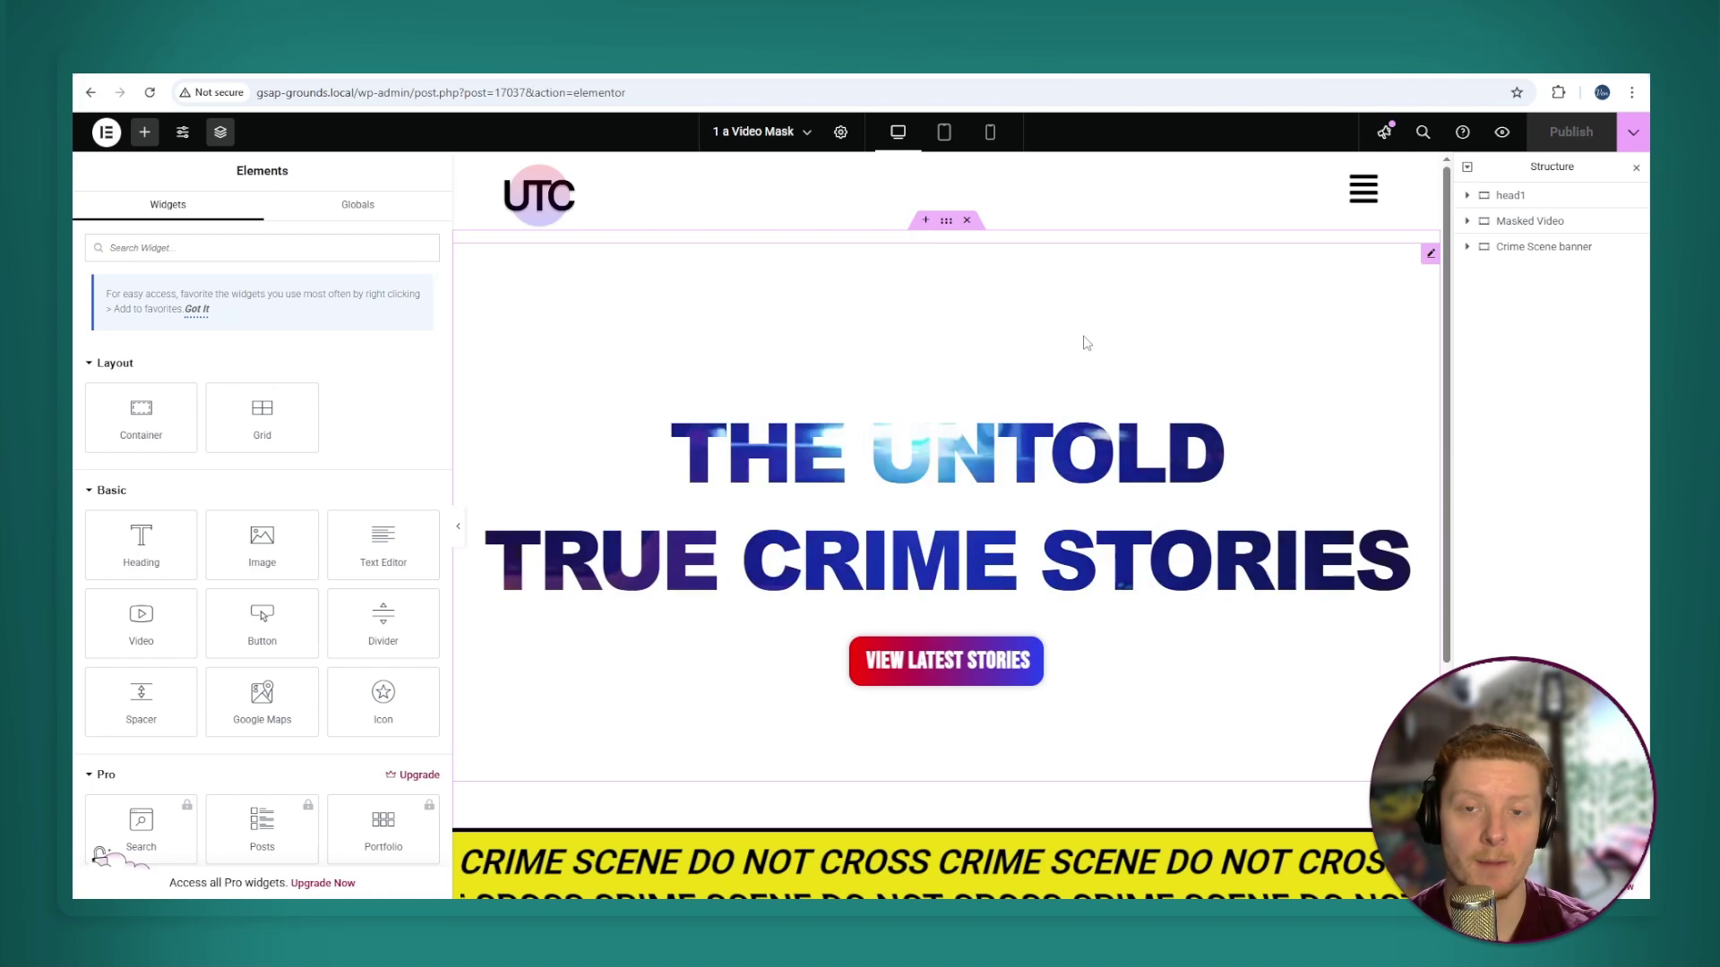
Delete the Masked Video and Crime Scene banner sections and add a single-column Flexbox container below the header.
{"action": "left_click", "coordinate": [967, 221]}
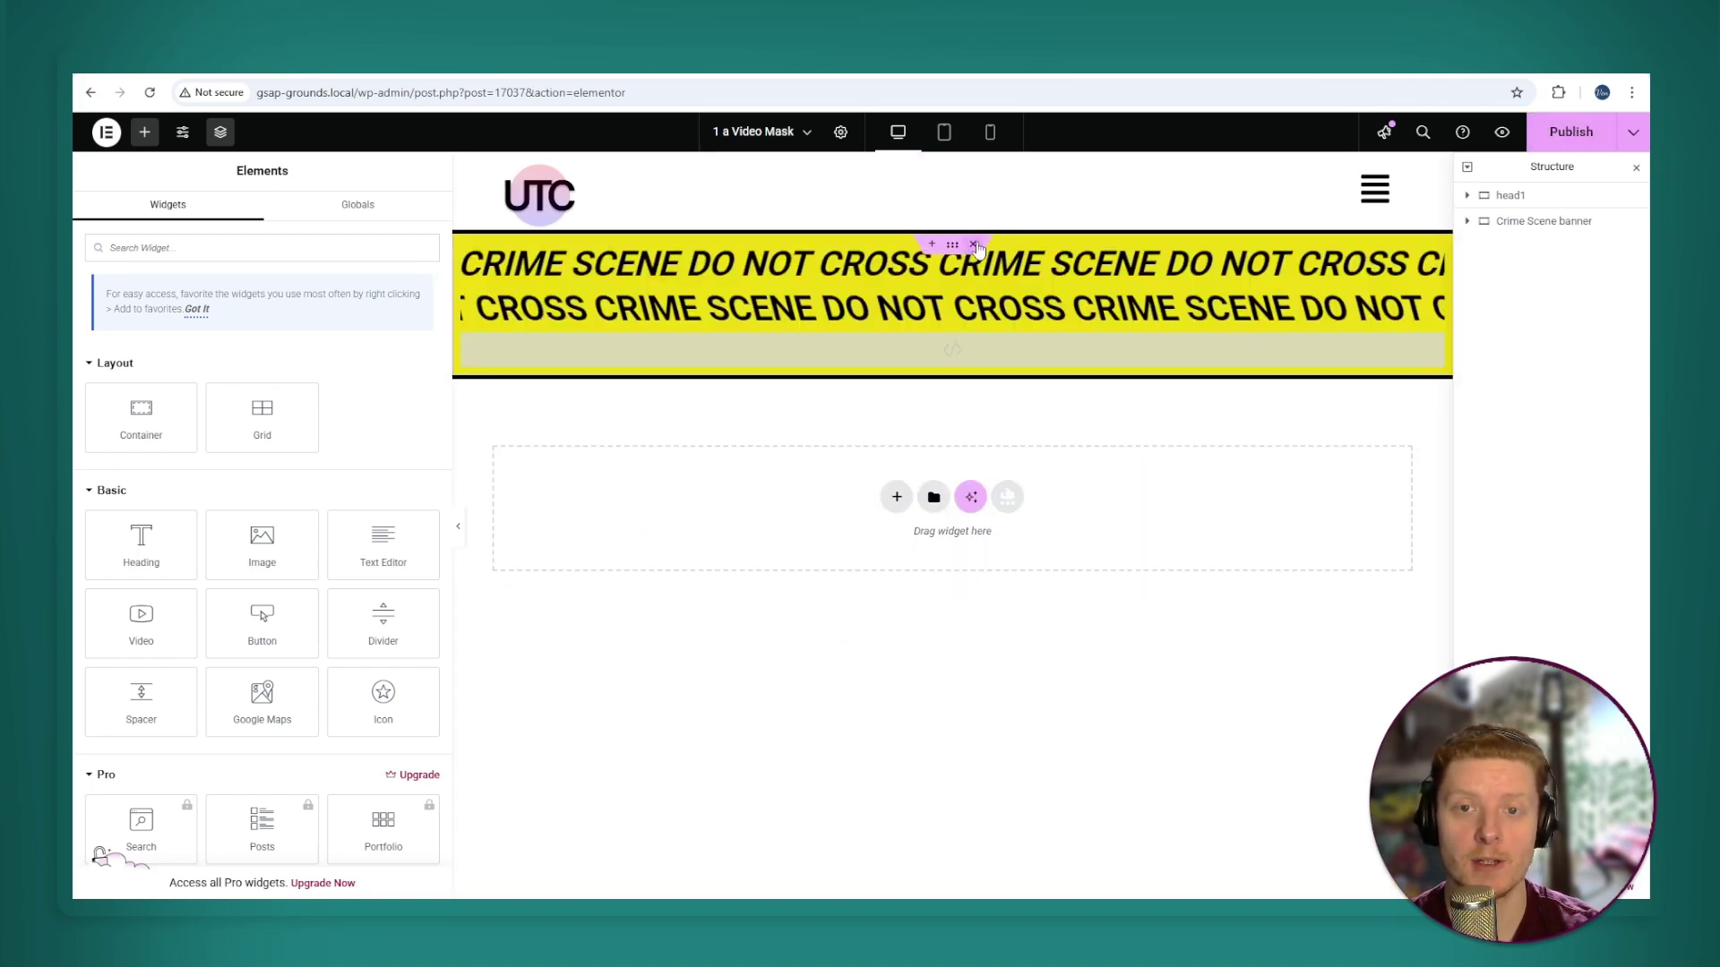
{"action": "left_click", "coordinate": [966, 222]}
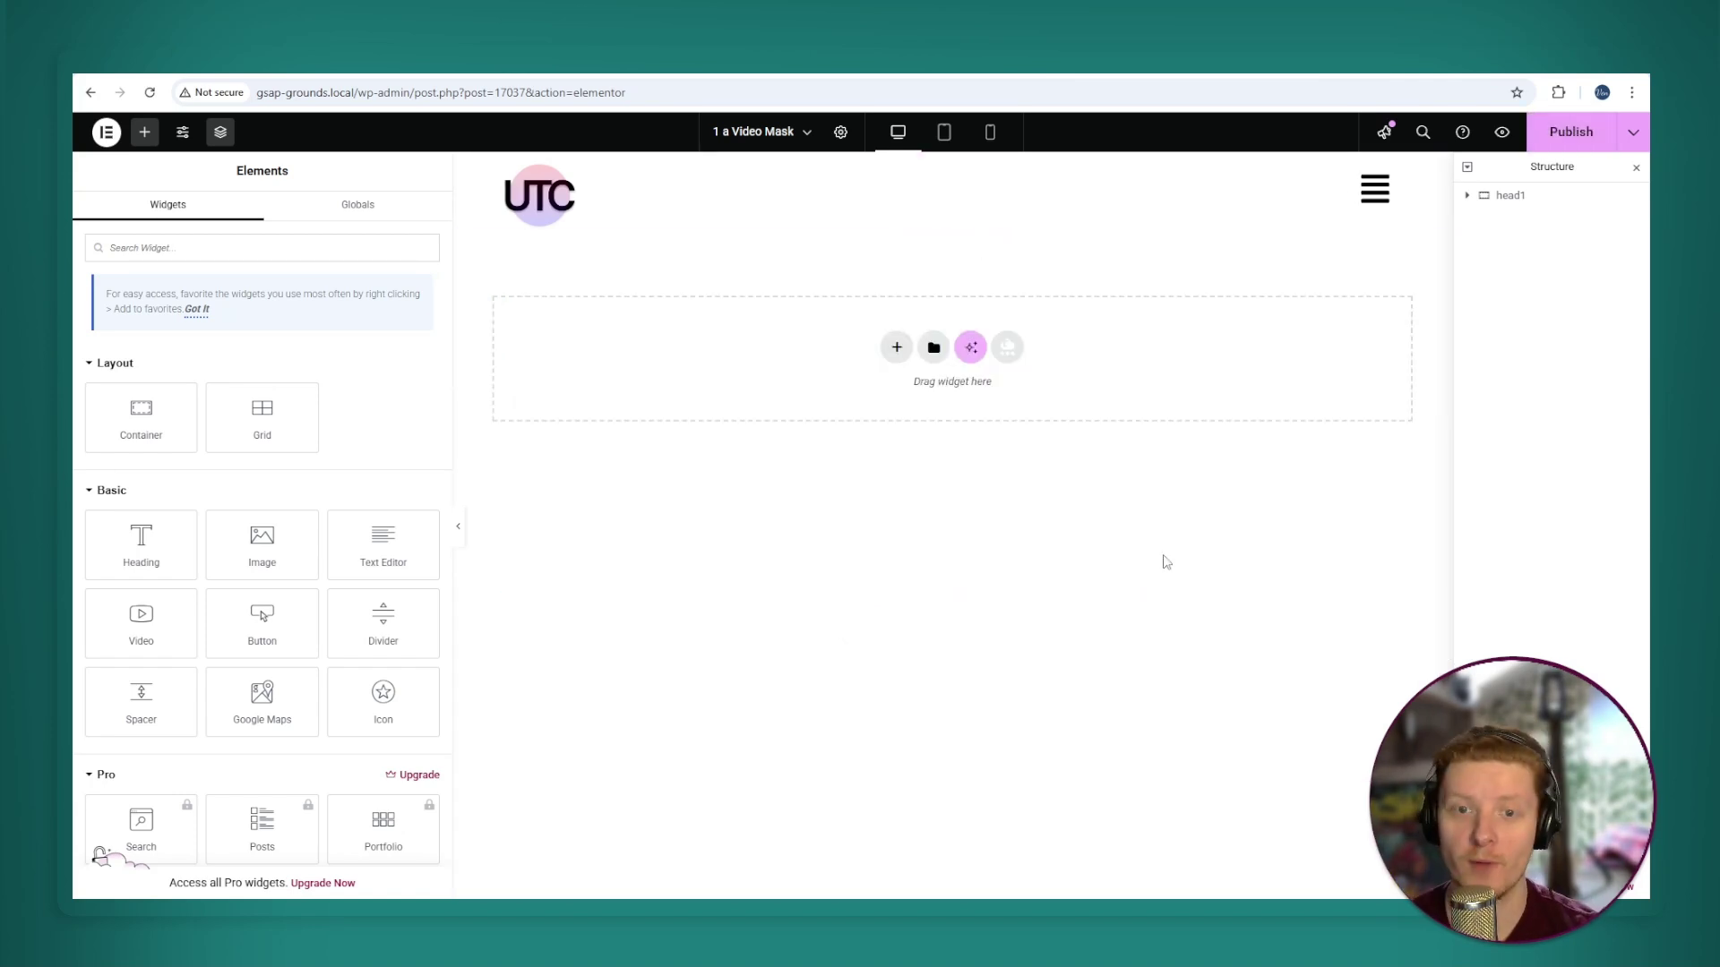
{"action": "left_click", "coordinate": [897, 355]}
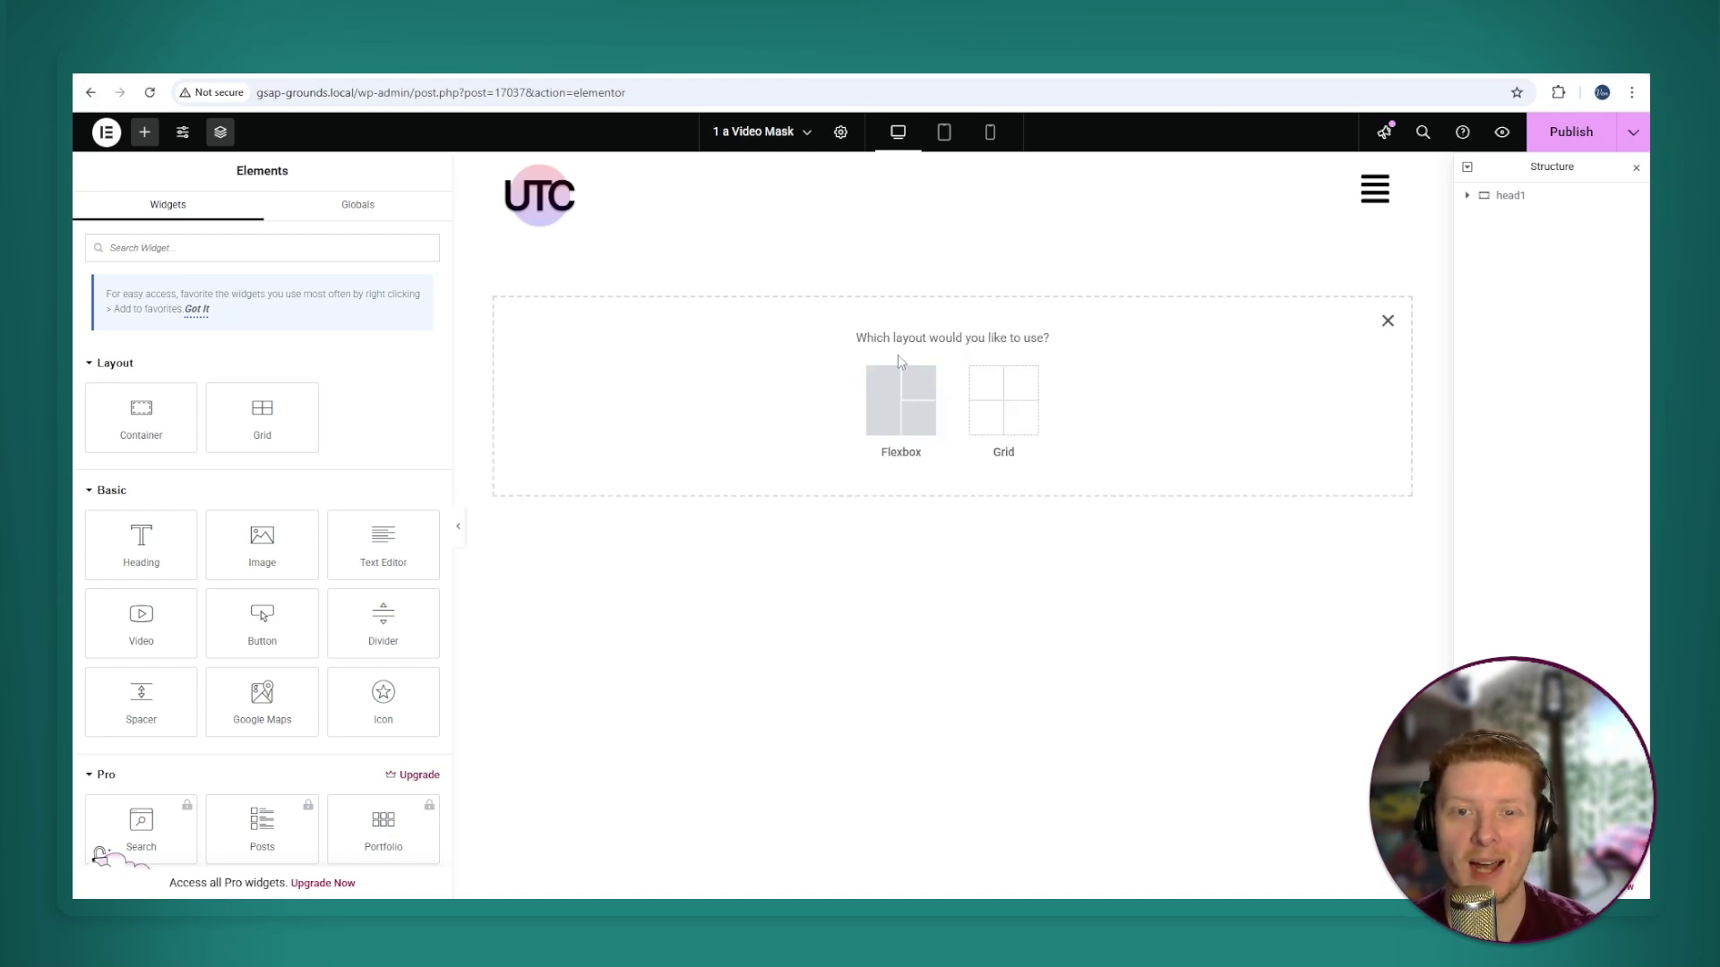
{"action": "left_click", "coordinate": [915, 409]}
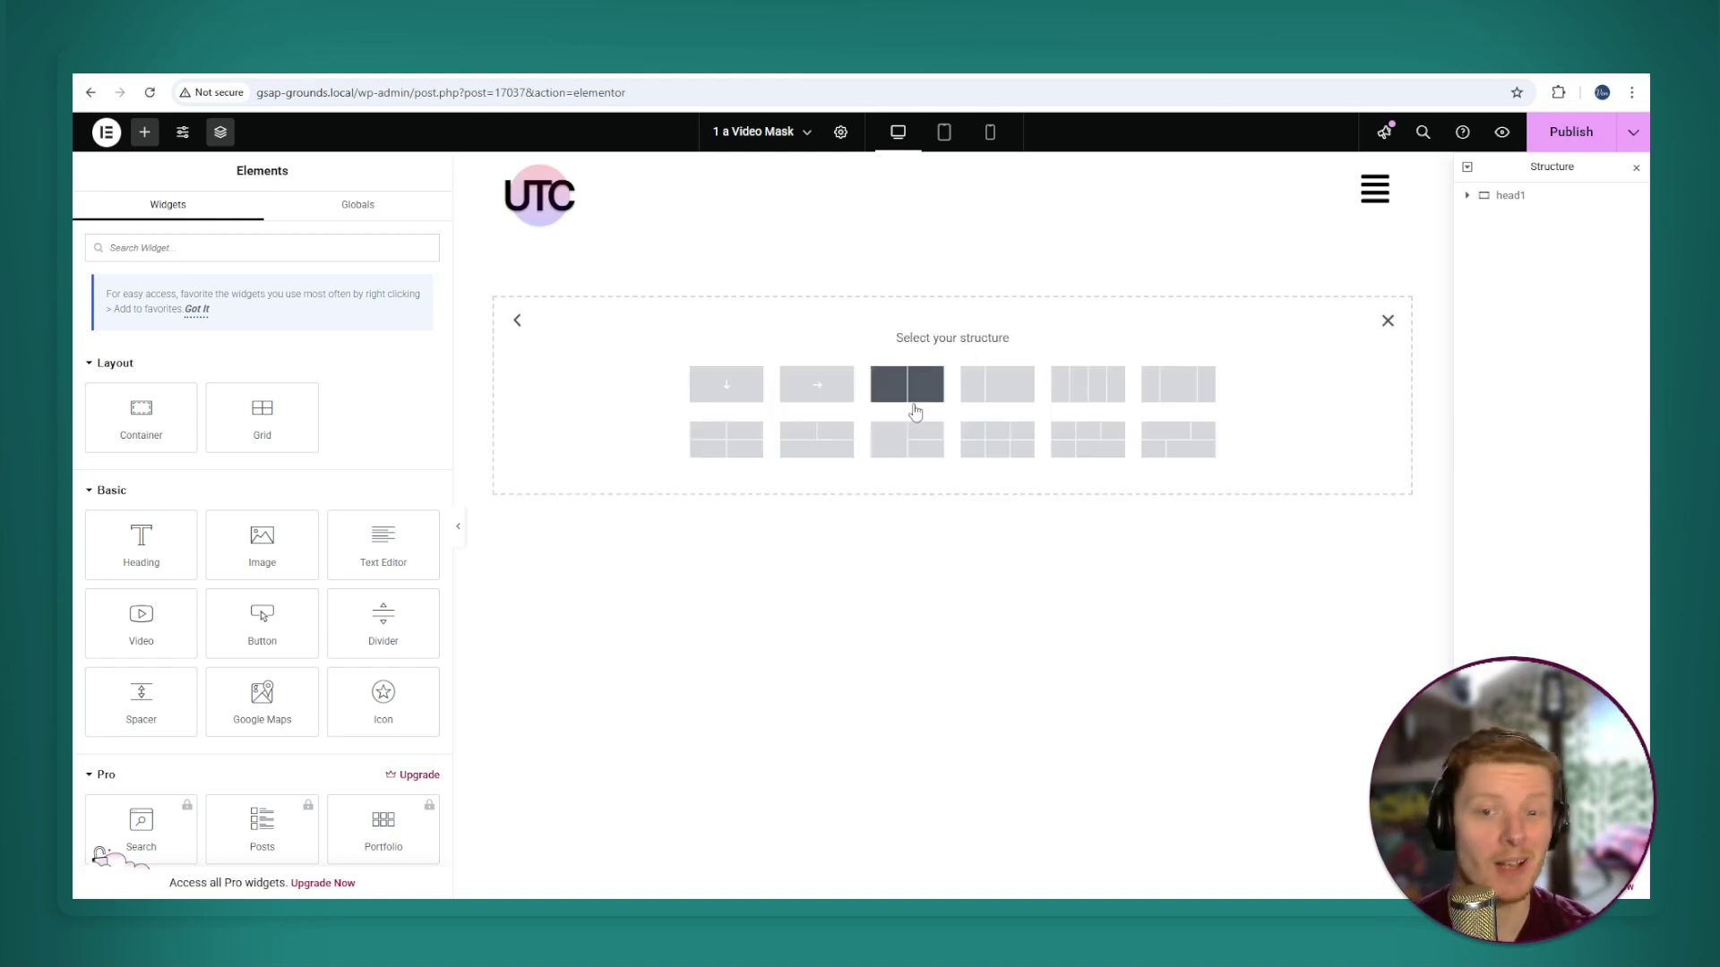
{"action": "left_click", "coordinate": [728, 385]}
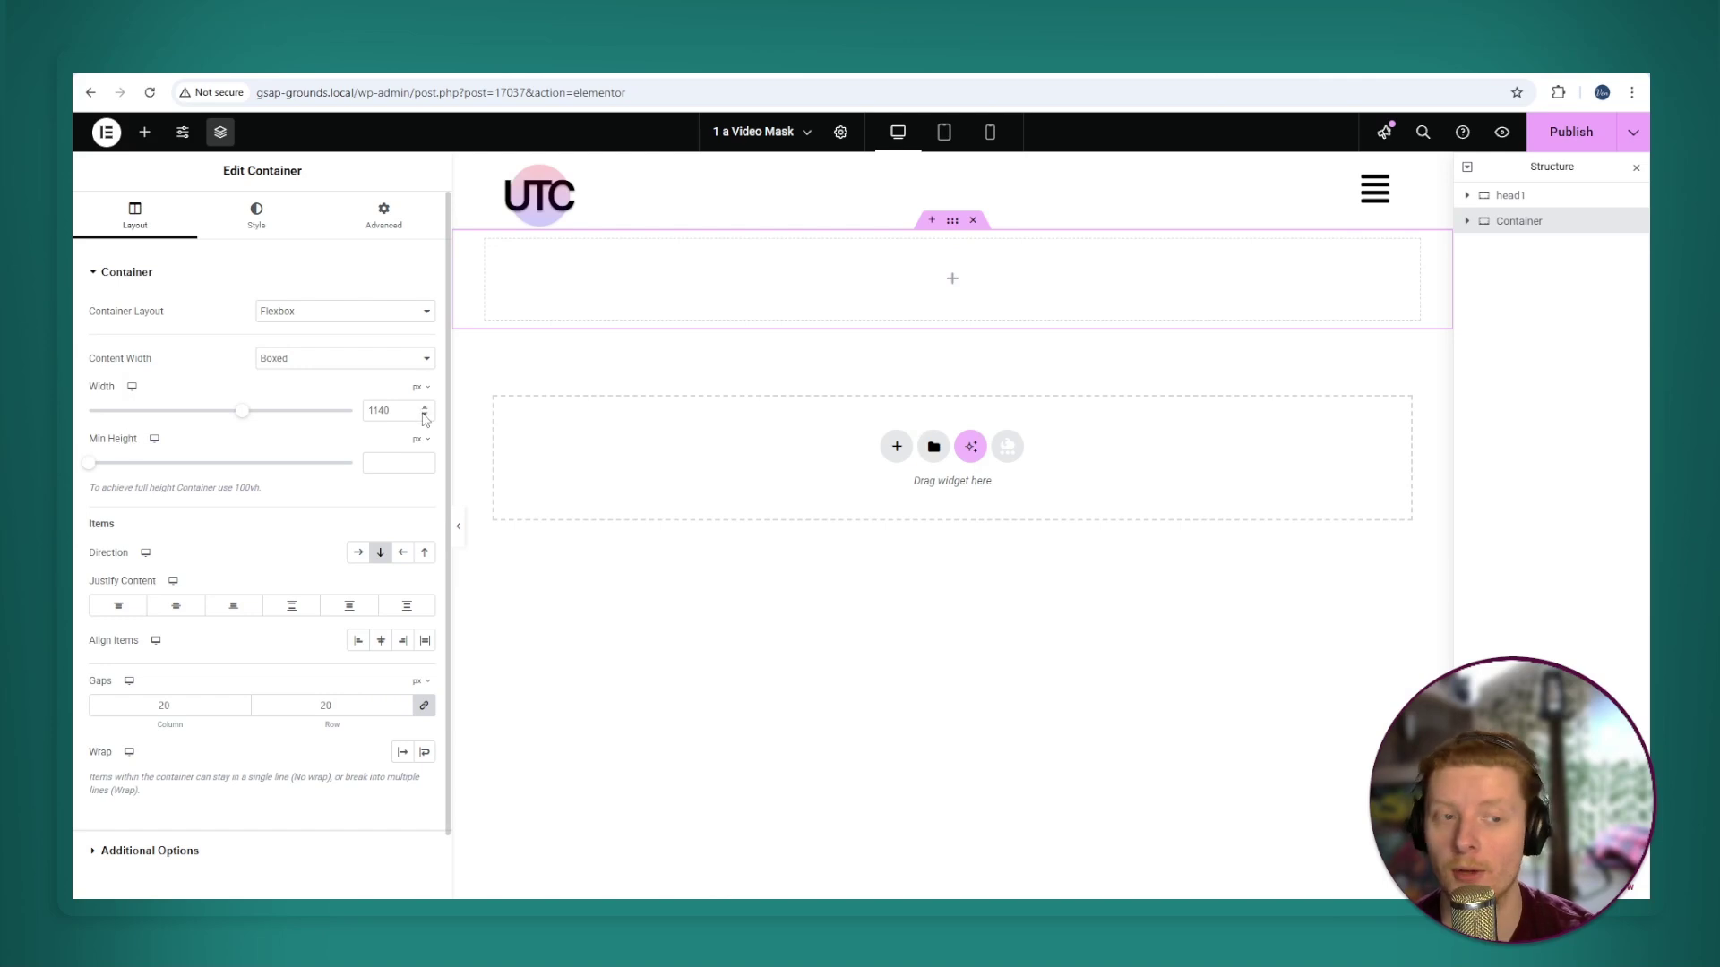
Set the new container's minimum height to 80 vh and centre its justified content.
{"action": "left_click", "coordinate": [421, 439]}
{"action": "left_click", "coordinate": [411, 498]}
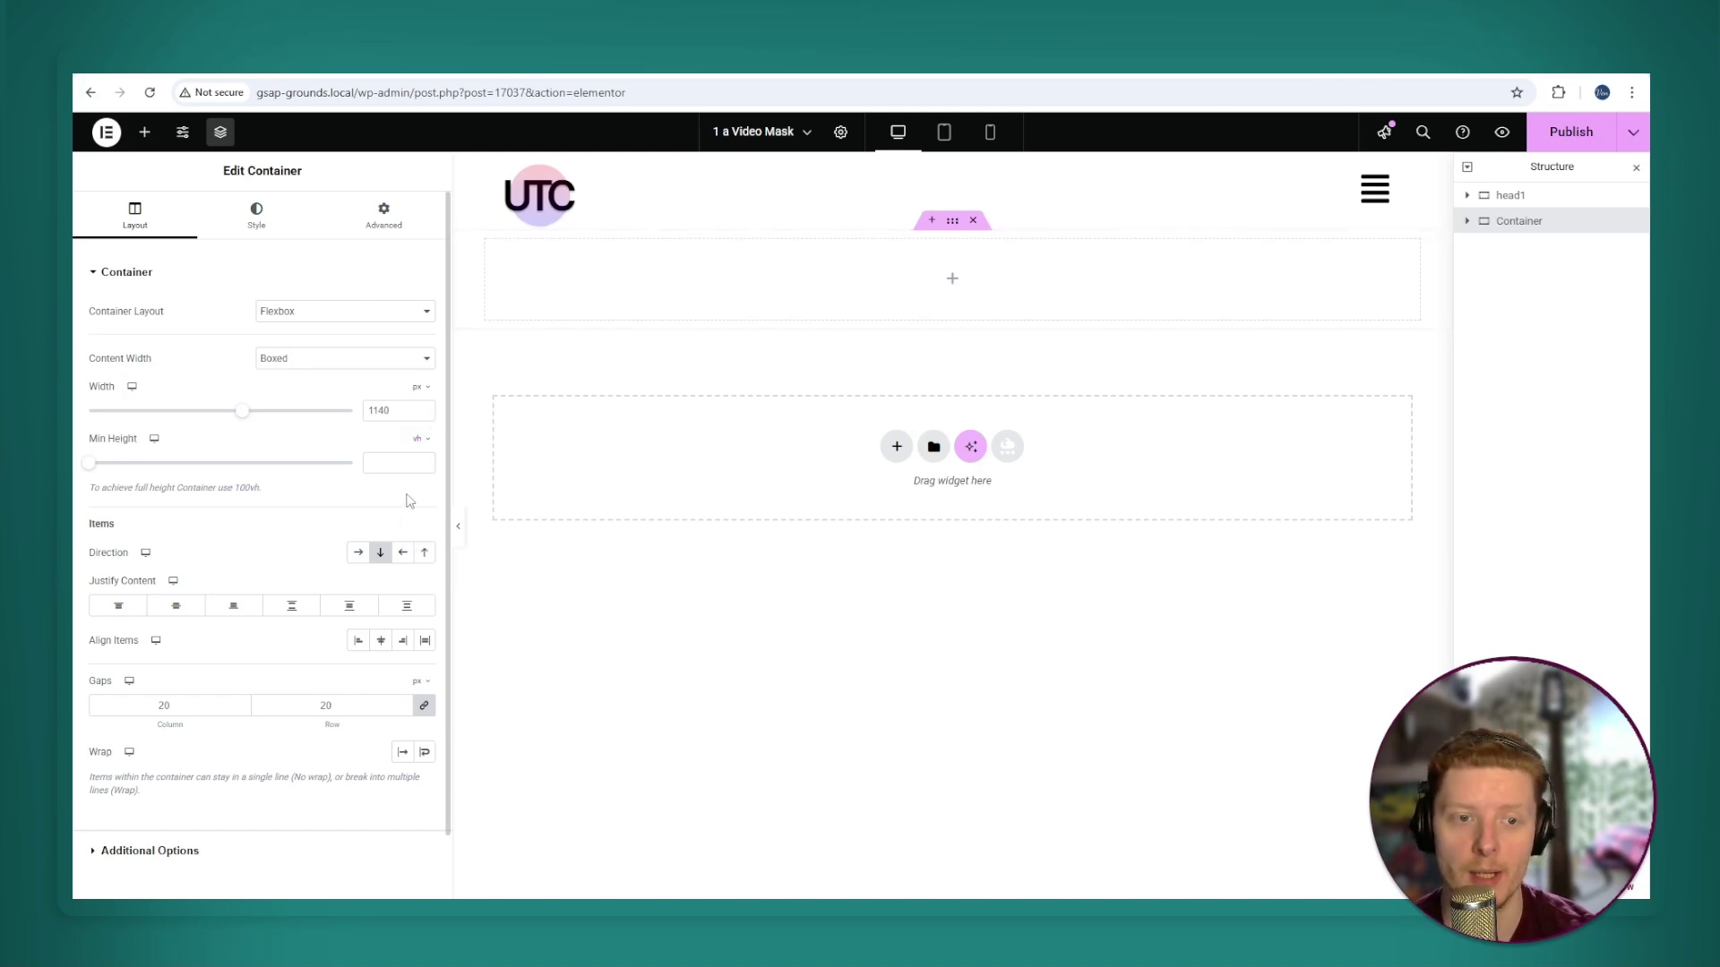
{"action": "left_click", "coordinate": [393, 465]}
{"action": "type", "text": "80"}
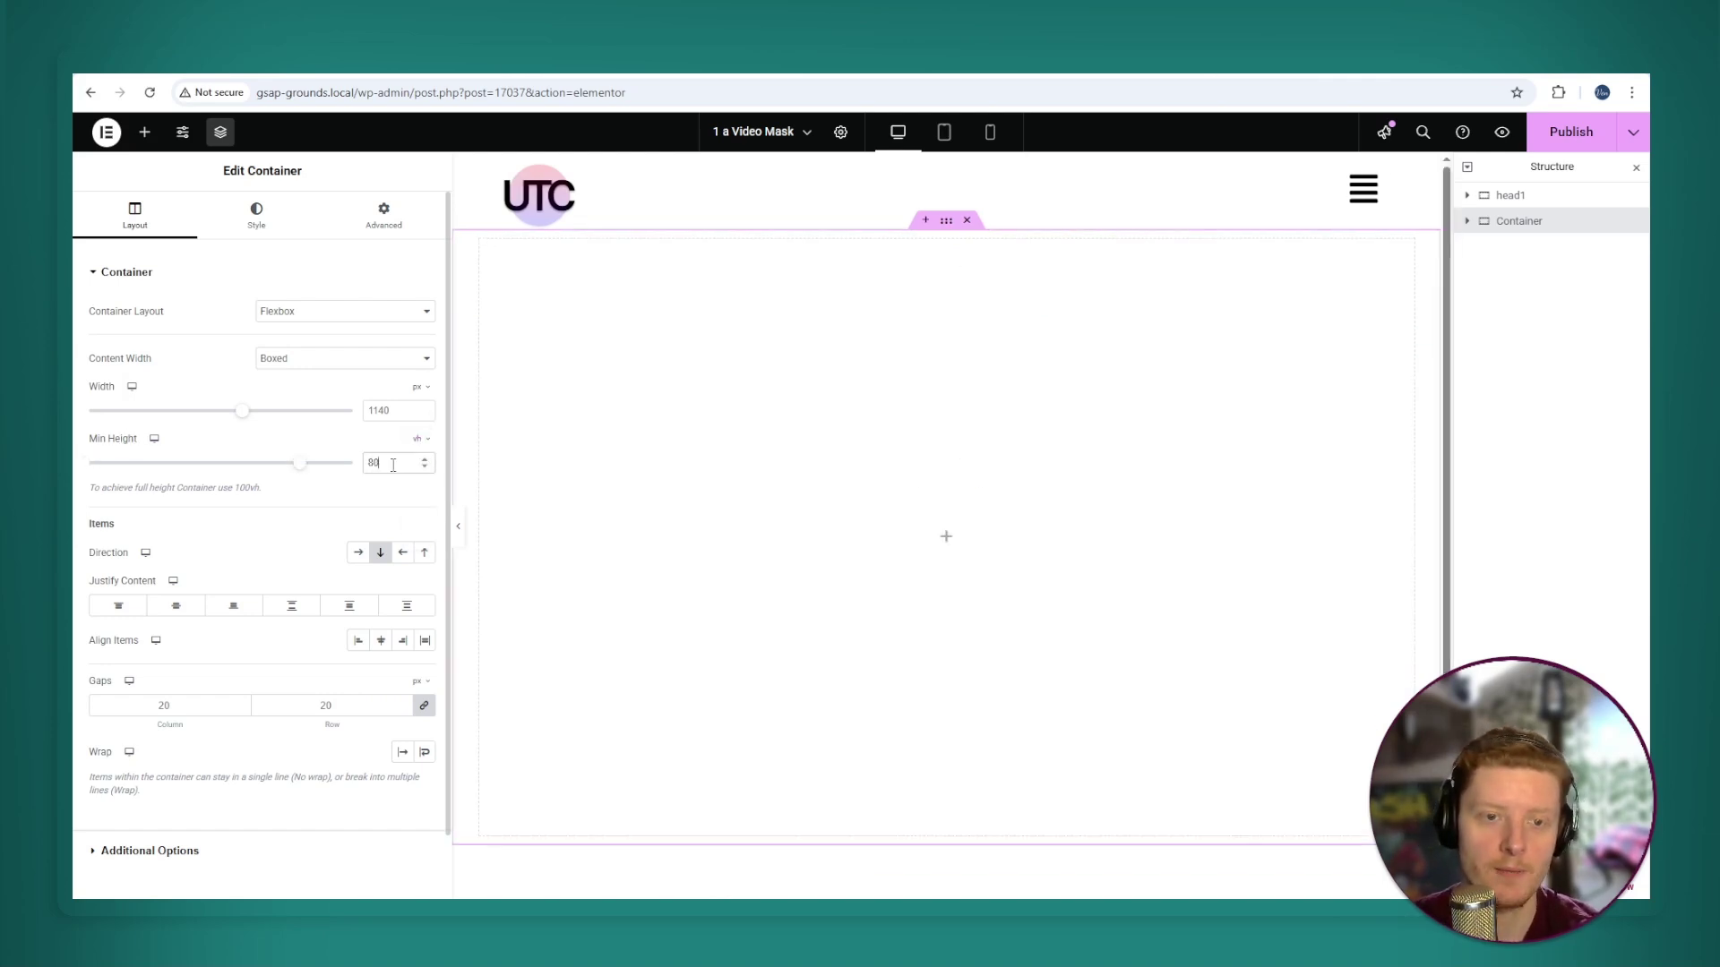
{"action": "left_click", "coordinate": [175, 609]}
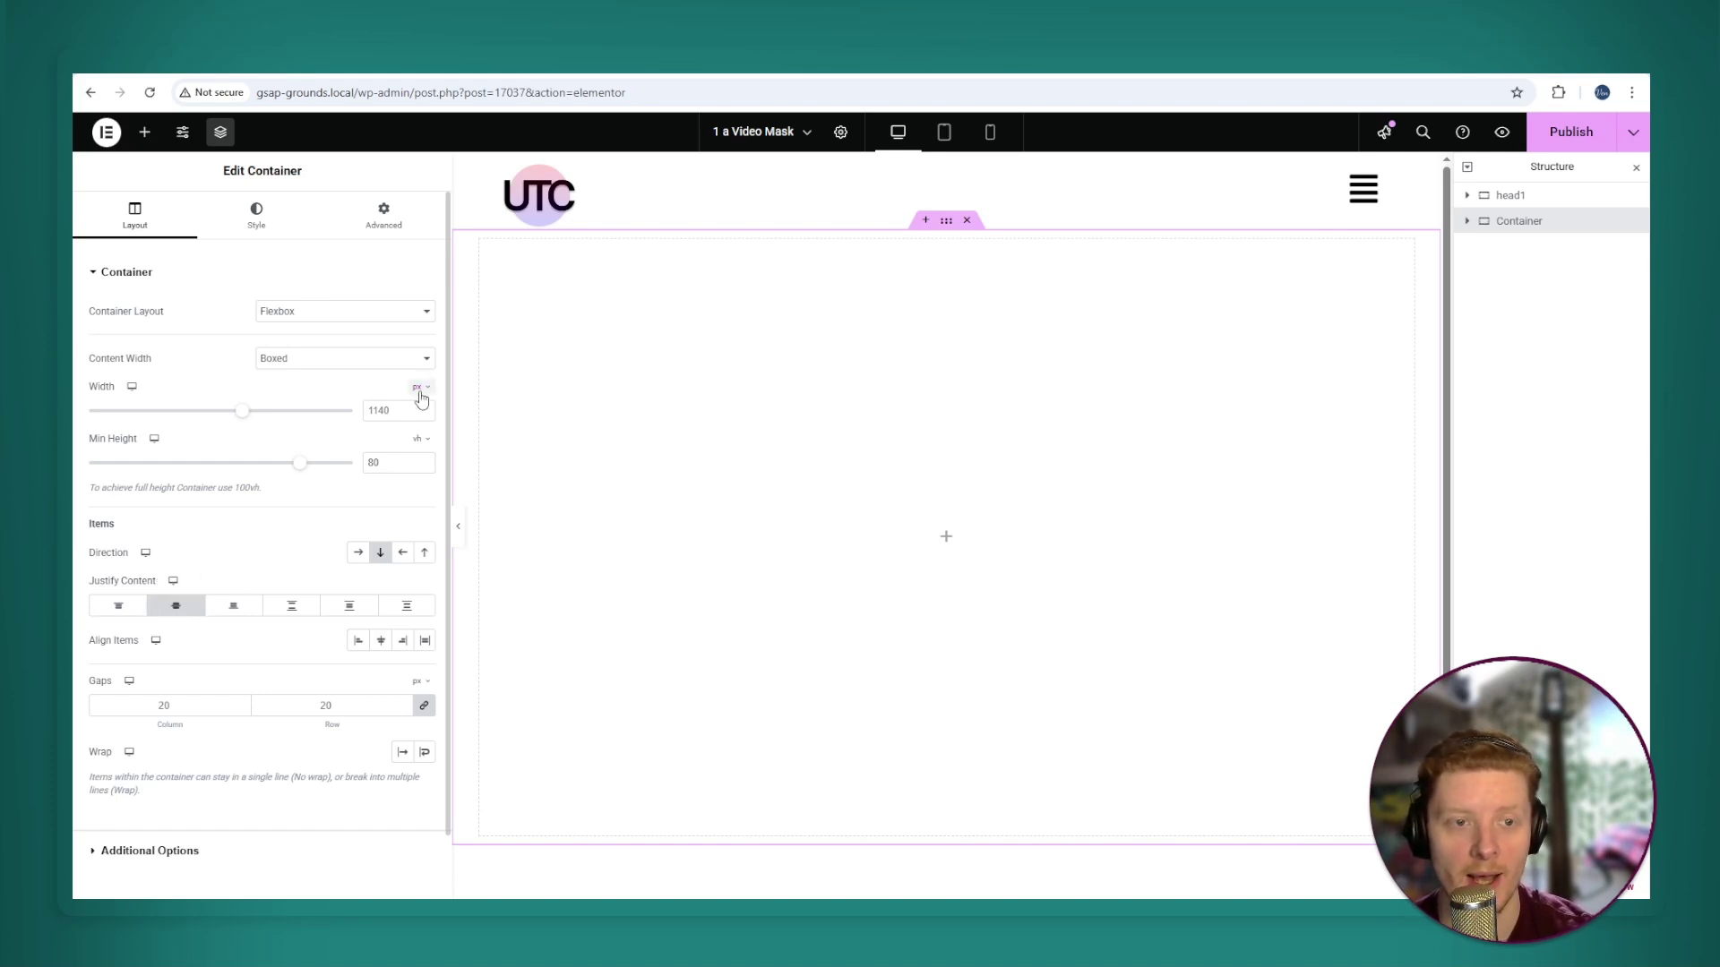
Make the container's content full width and set its background type to video.
{"action": "left_click", "coordinate": [409, 357]}
{"action": "left_click", "coordinate": [391, 400]}
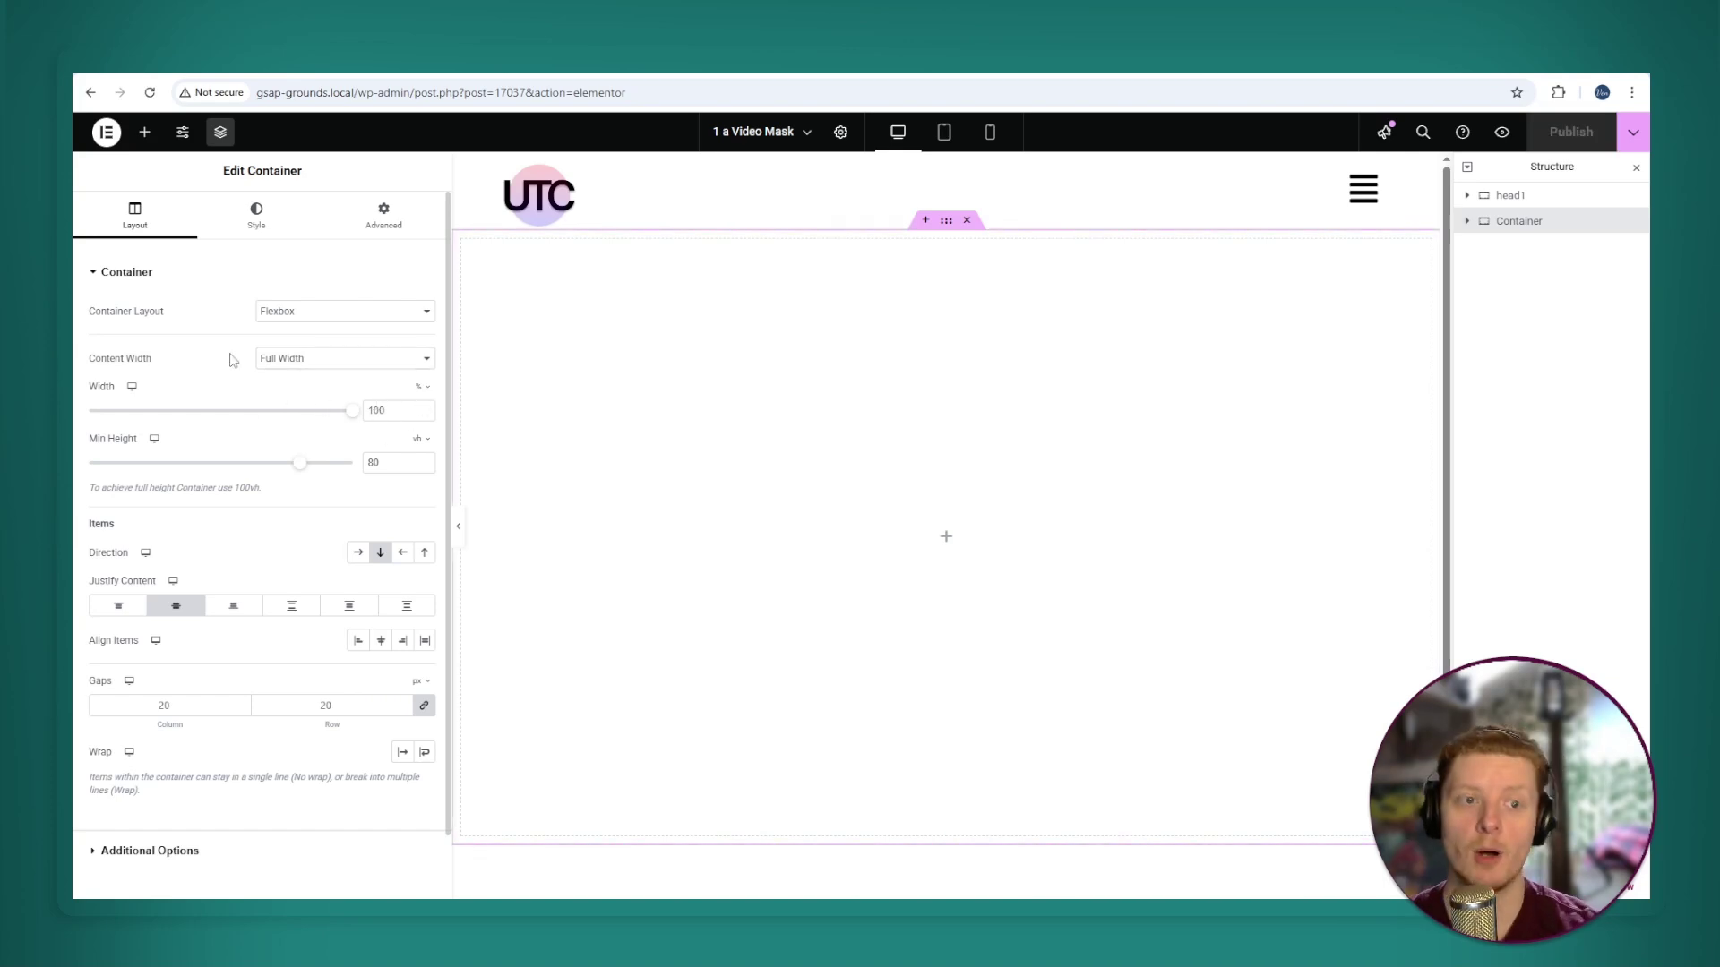
{"action": "left_click", "coordinate": [274, 224]}
{"action": "left_click", "coordinate": [403, 345]}
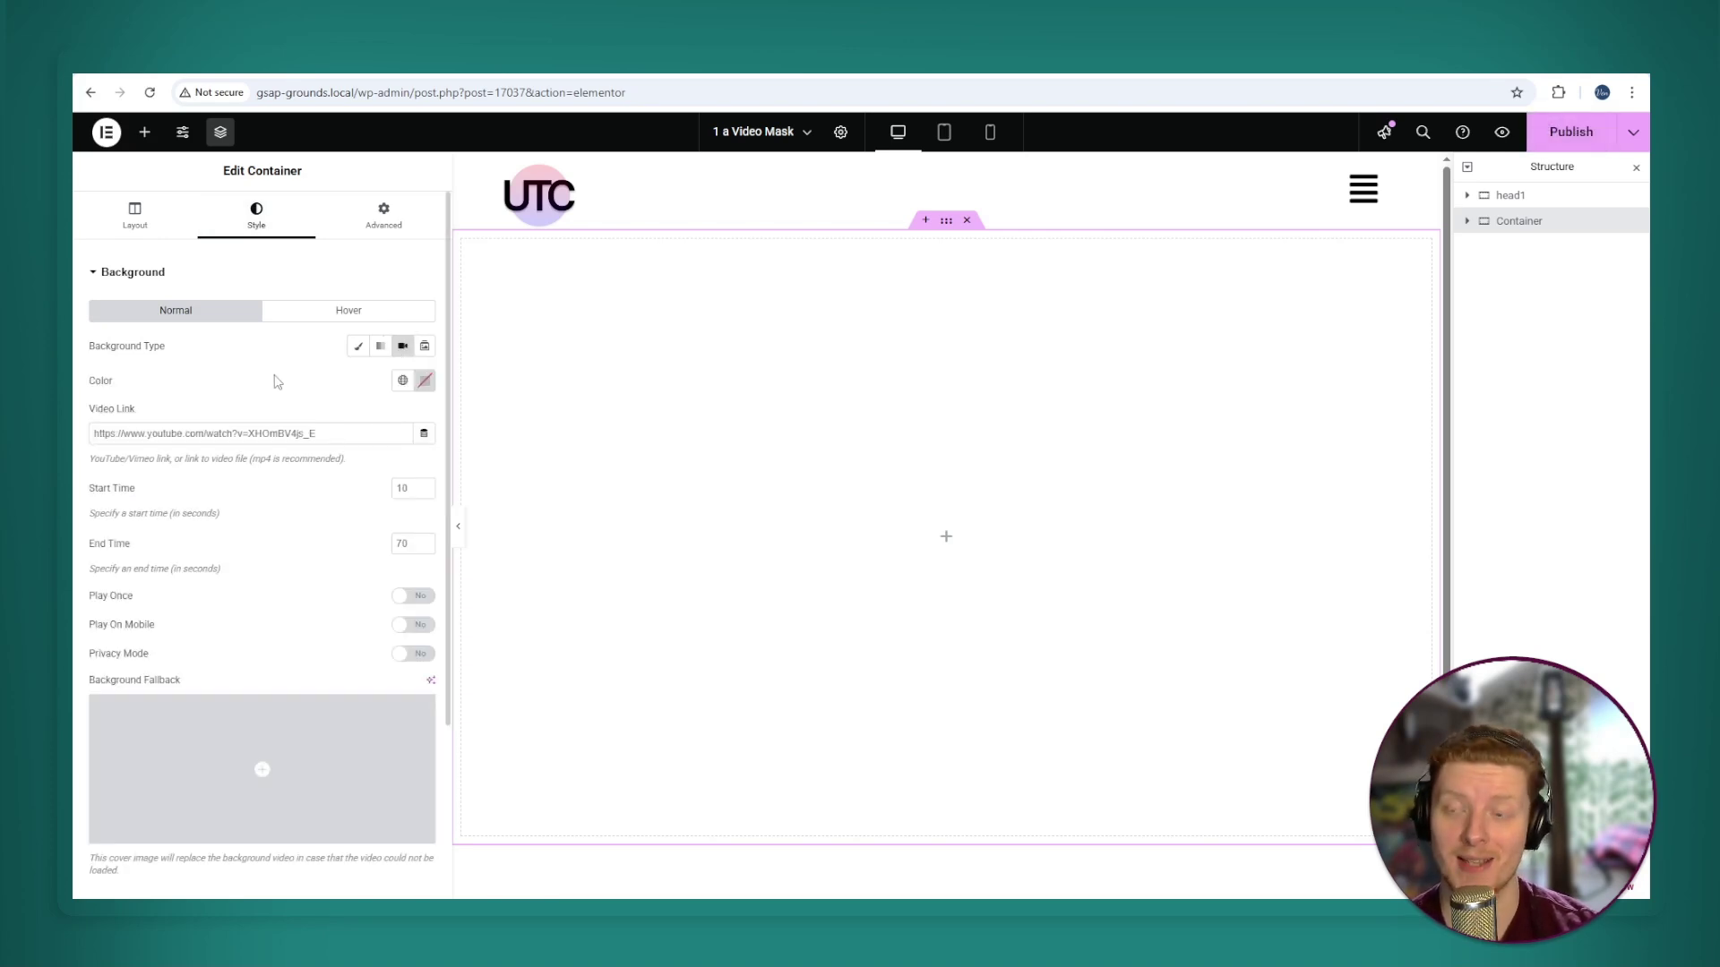
Set the container's margins and padding to 0 on all sides and centre its self-alignment.
{"action": "left_click", "coordinate": [384, 216]}
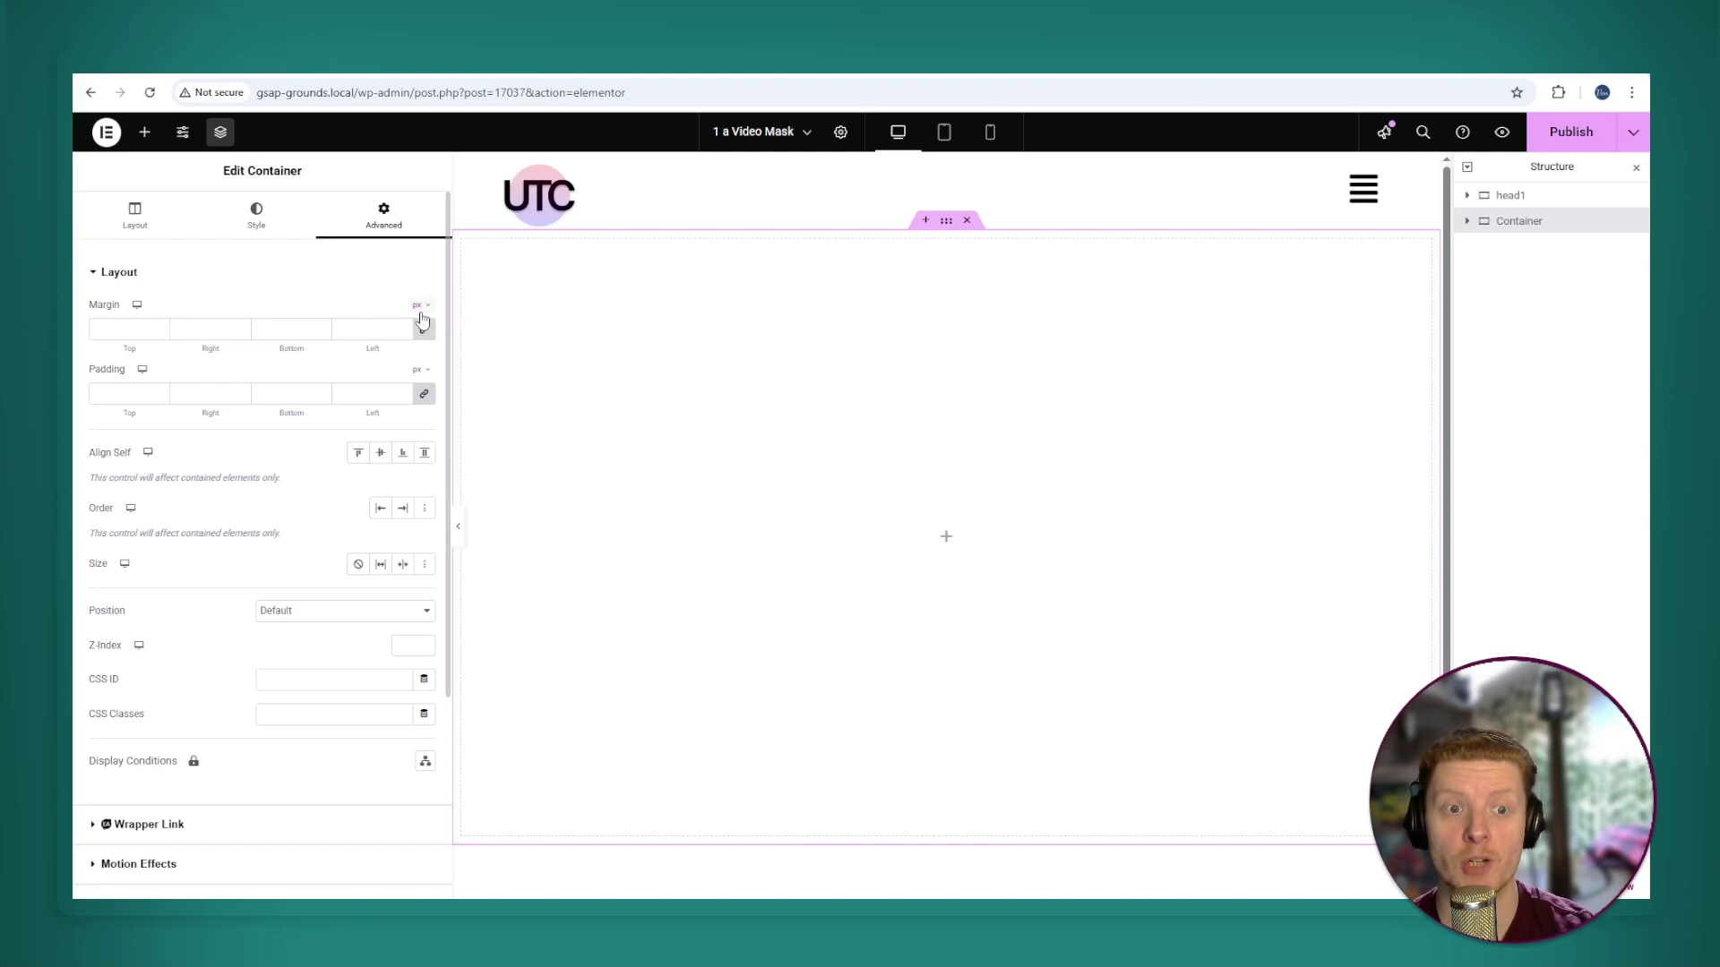
{"action": "left_click", "coordinate": [424, 332]}
{"action": "left_click", "coordinate": [423, 394]}
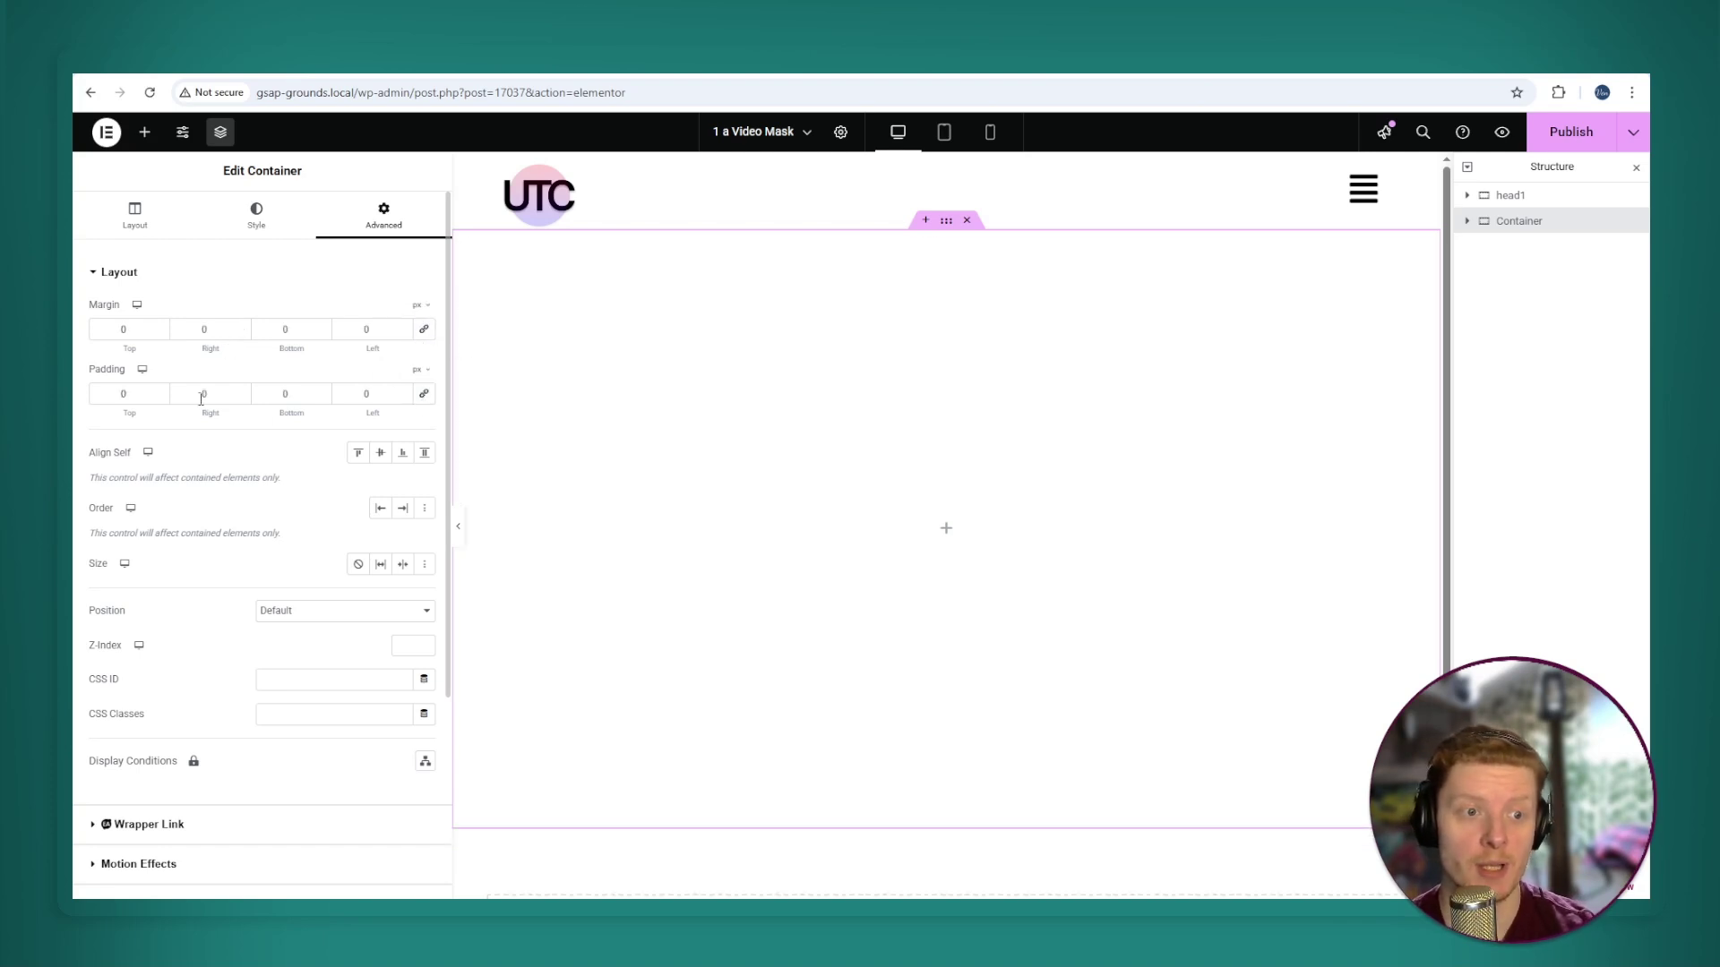
{"action": "left_click", "coordinate": [380, 456]}
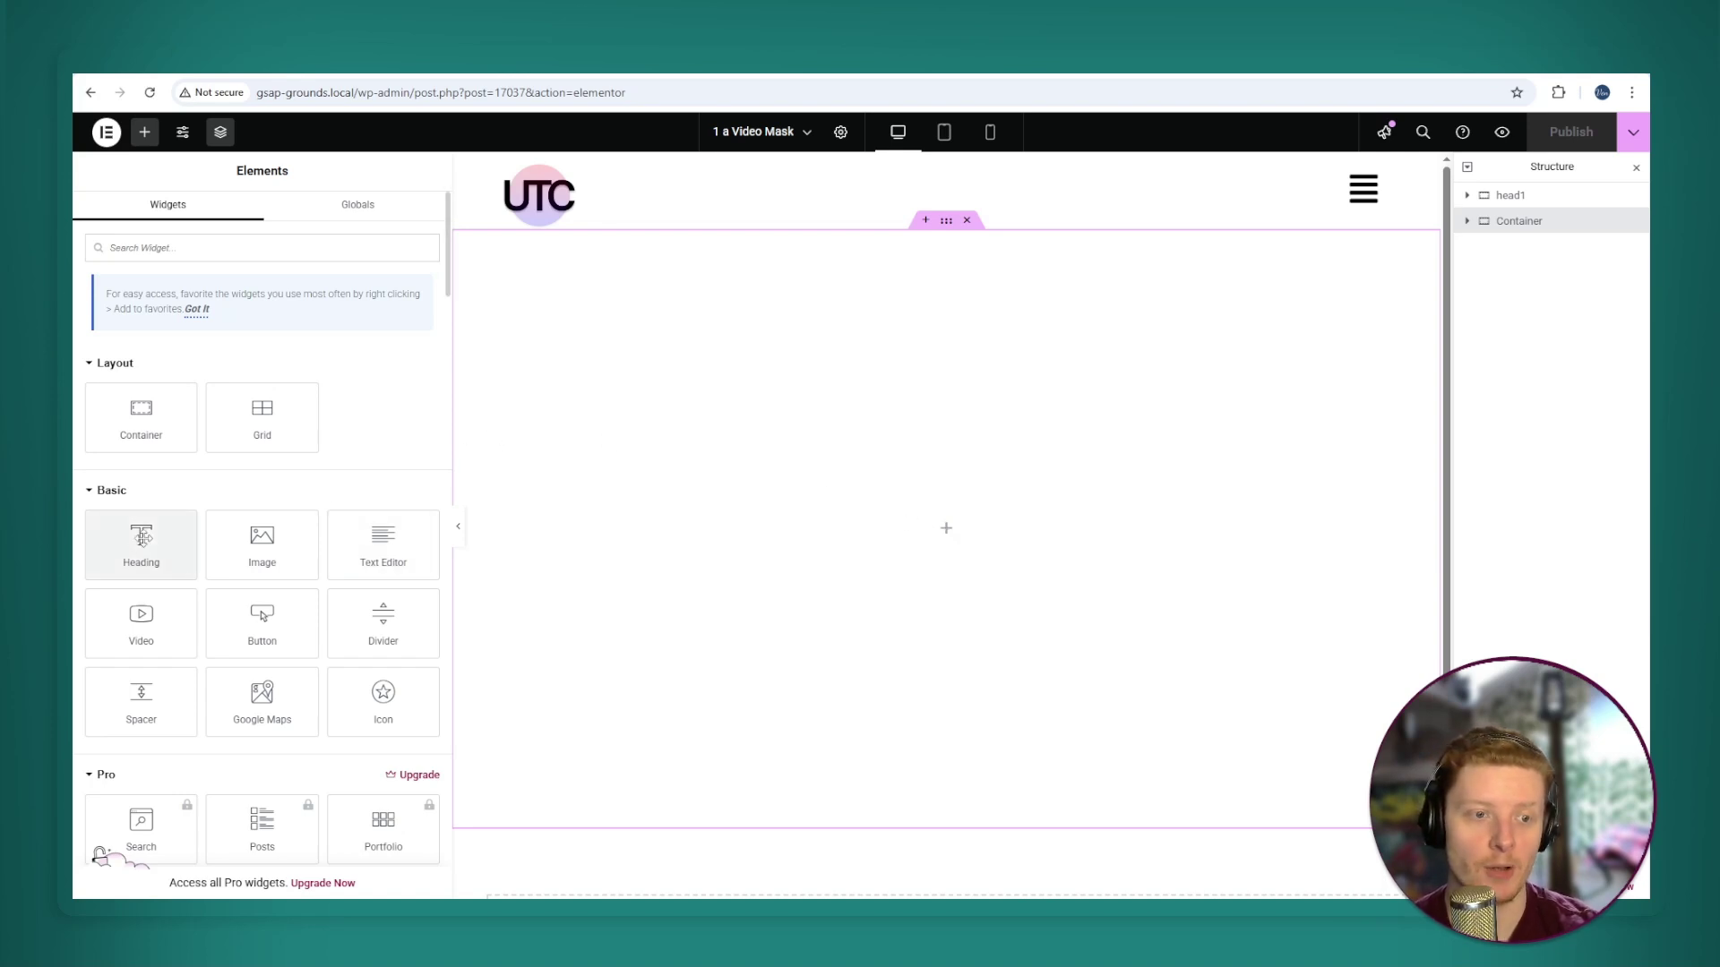
Add a centre-aligned Heading widget to the container and set its font to Arial, weight 900 (Black).
{"action": "left_click_drag", "start_coordinate": [140, 542], "coordinate": [653, 560]}
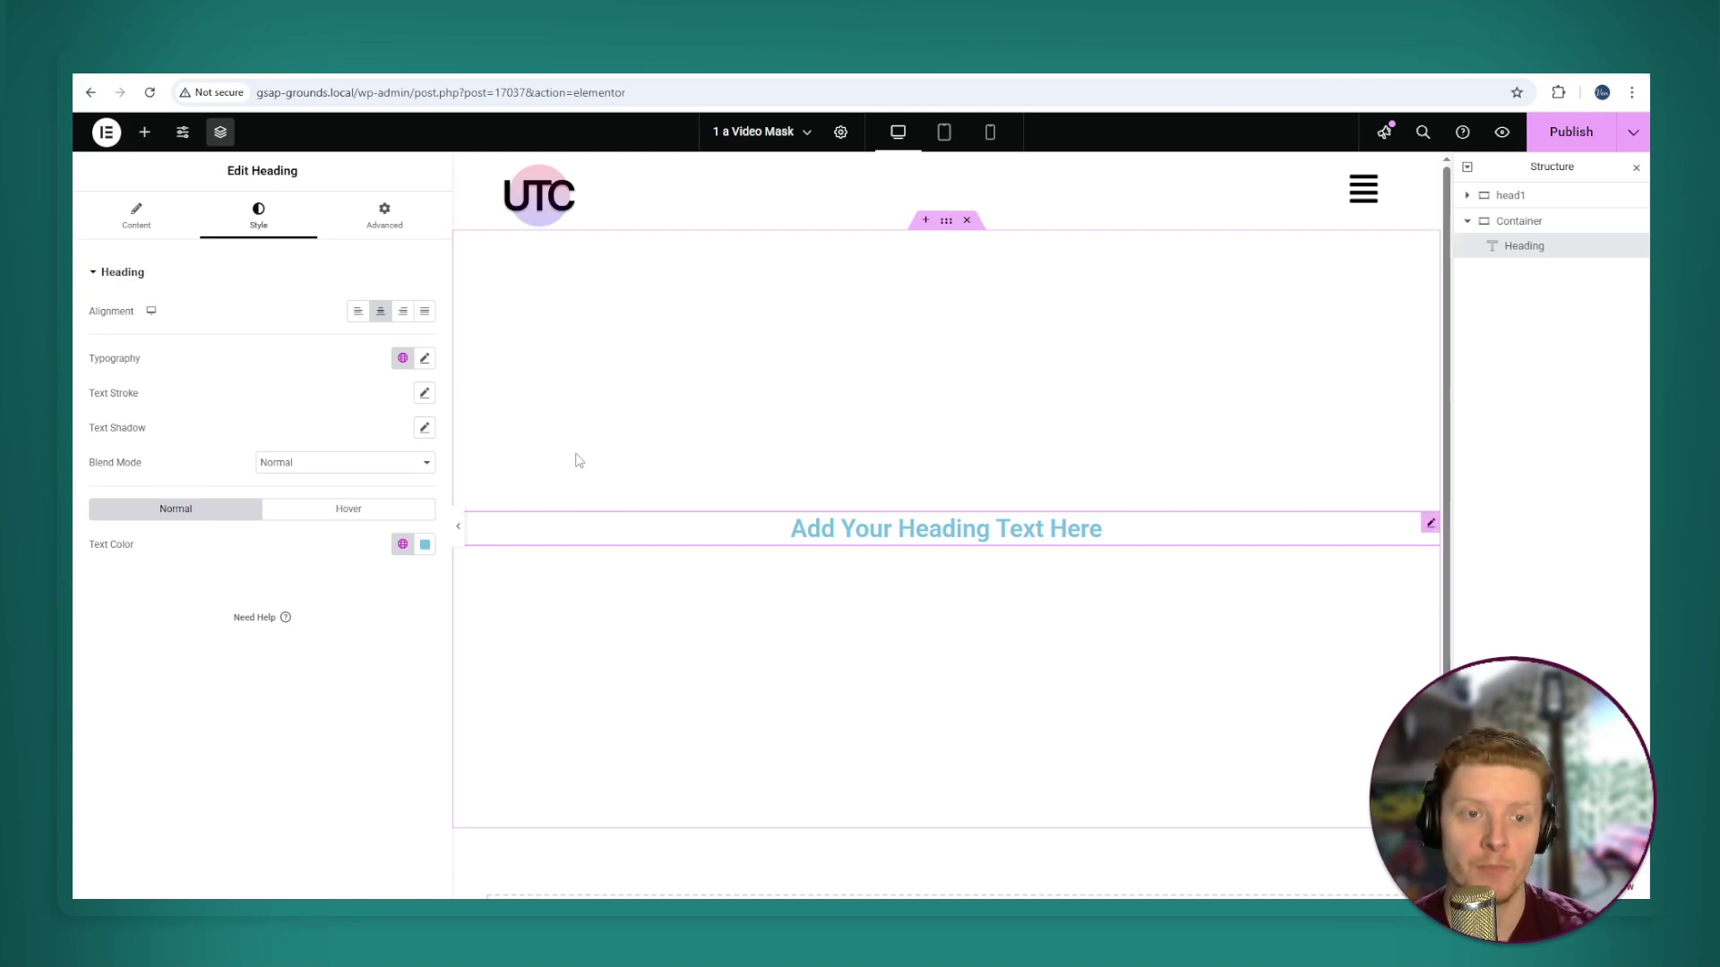
{"action": "left_click", "coordinate": [425, 357]}
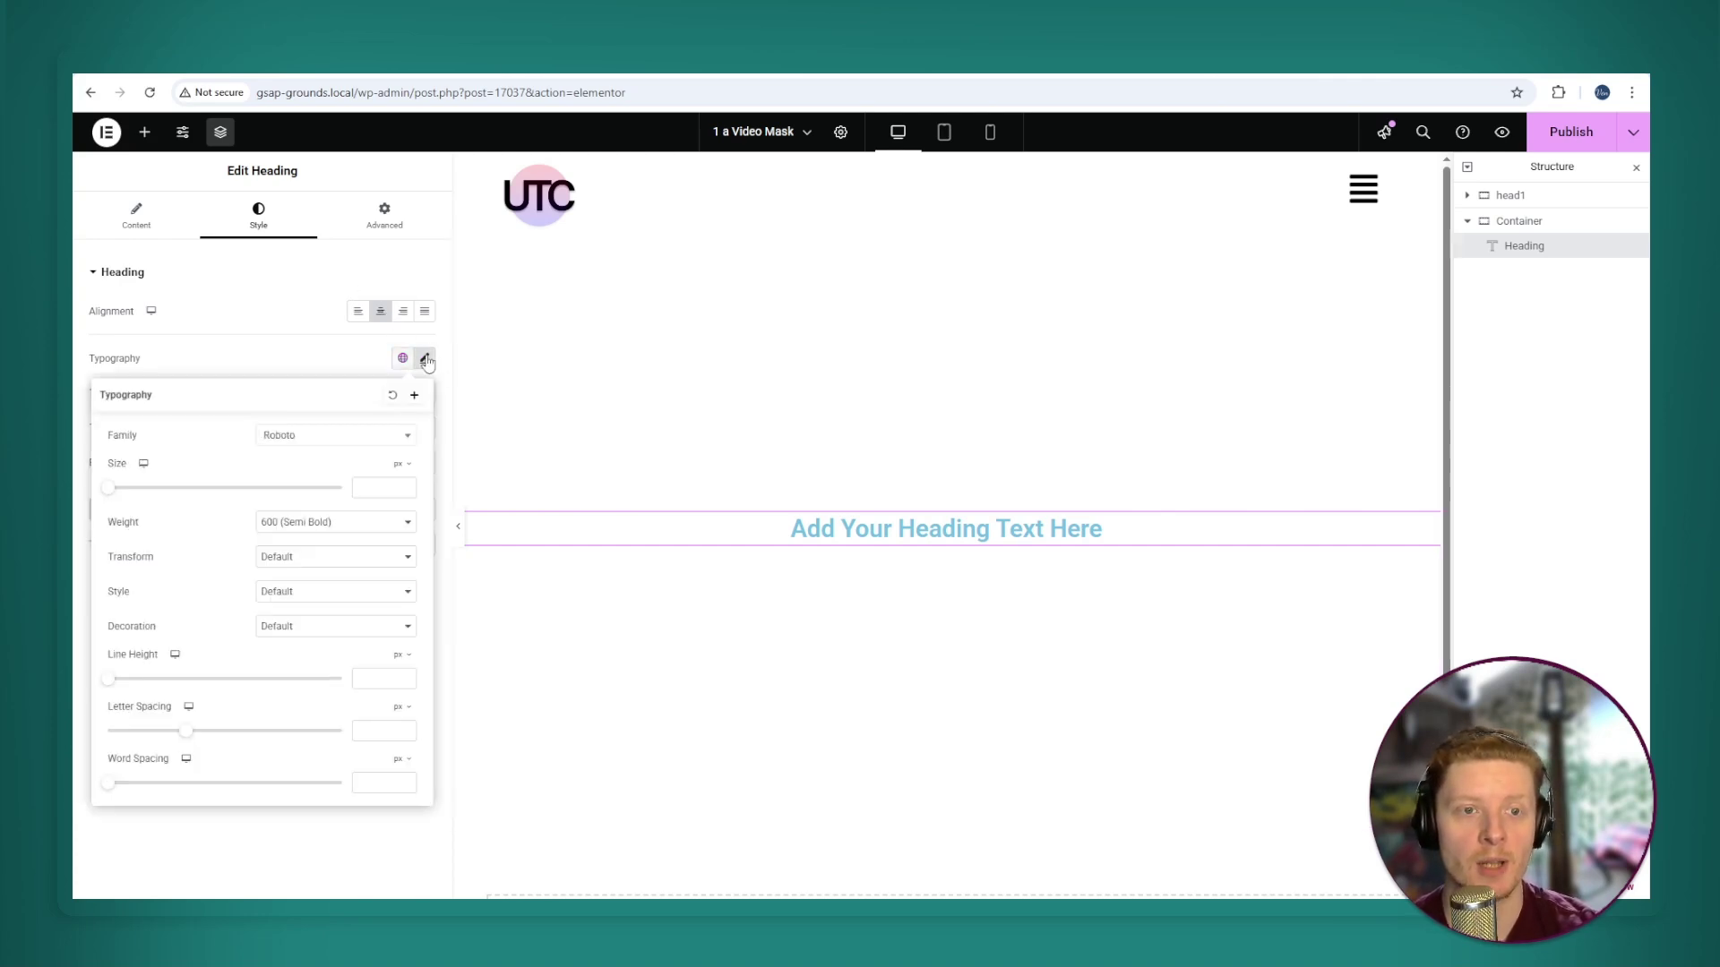
{"action": "left_click", "coordinate": [358, 438]}
{"action": "type", "text": "arial"}
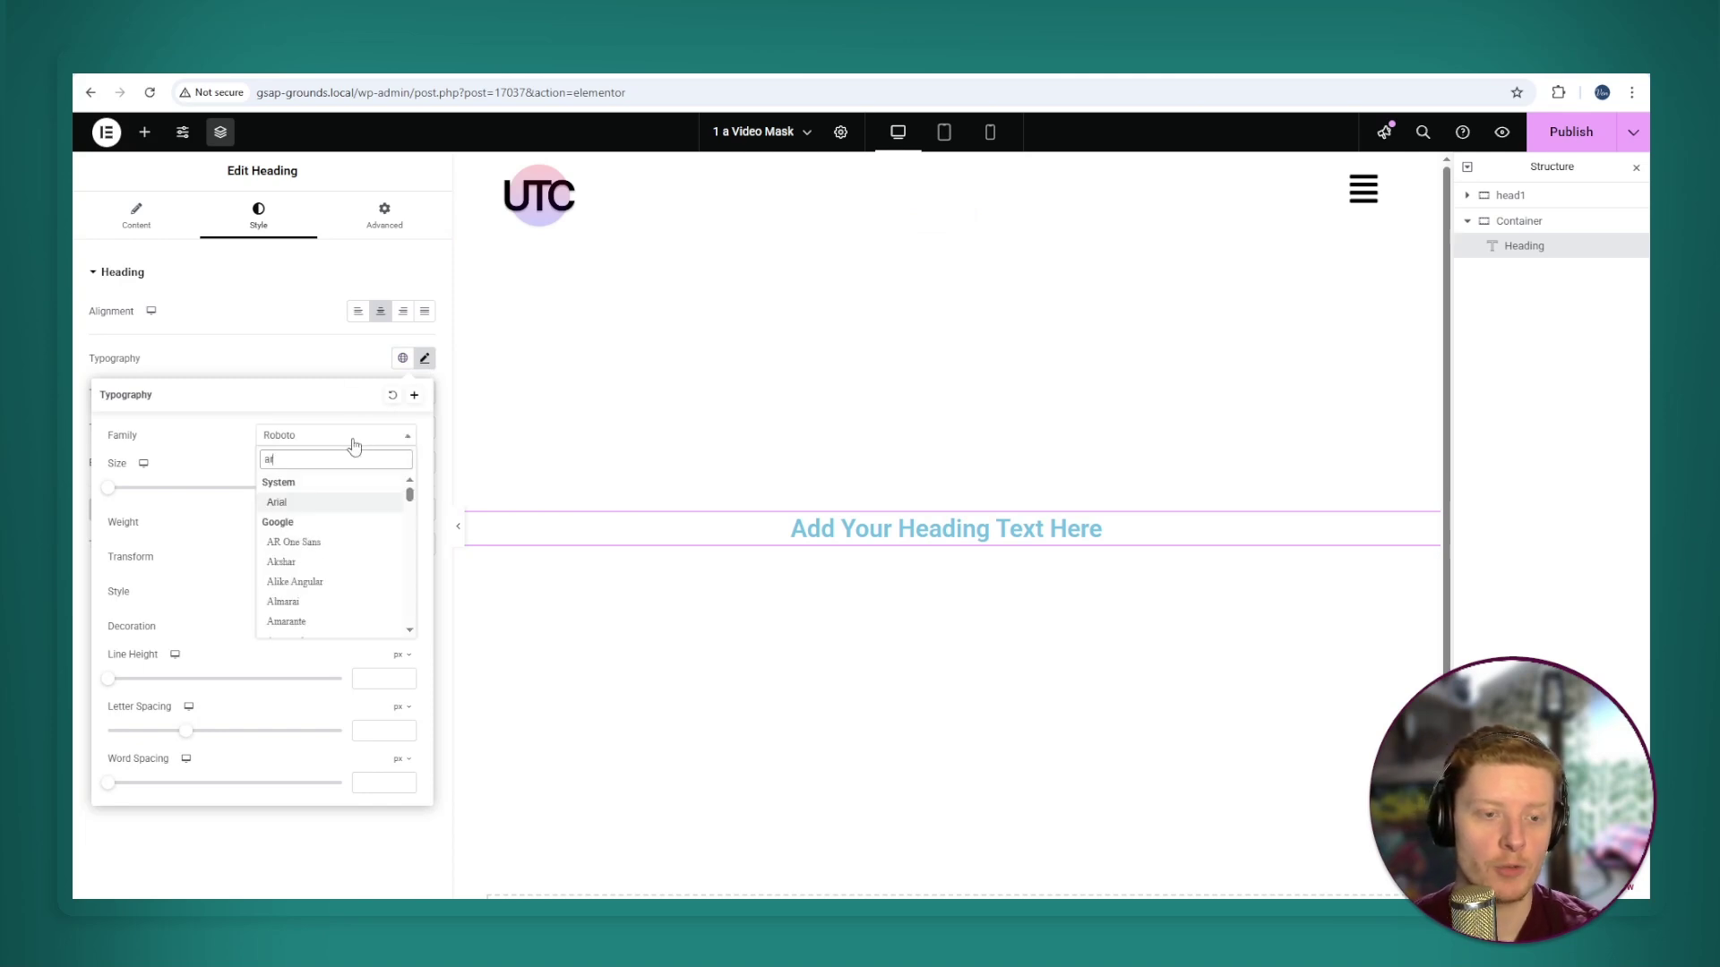
{"action": "left_click", "coordinate": [314, 499]}
{"action": "left_click", "coordinate": [319, 523]}
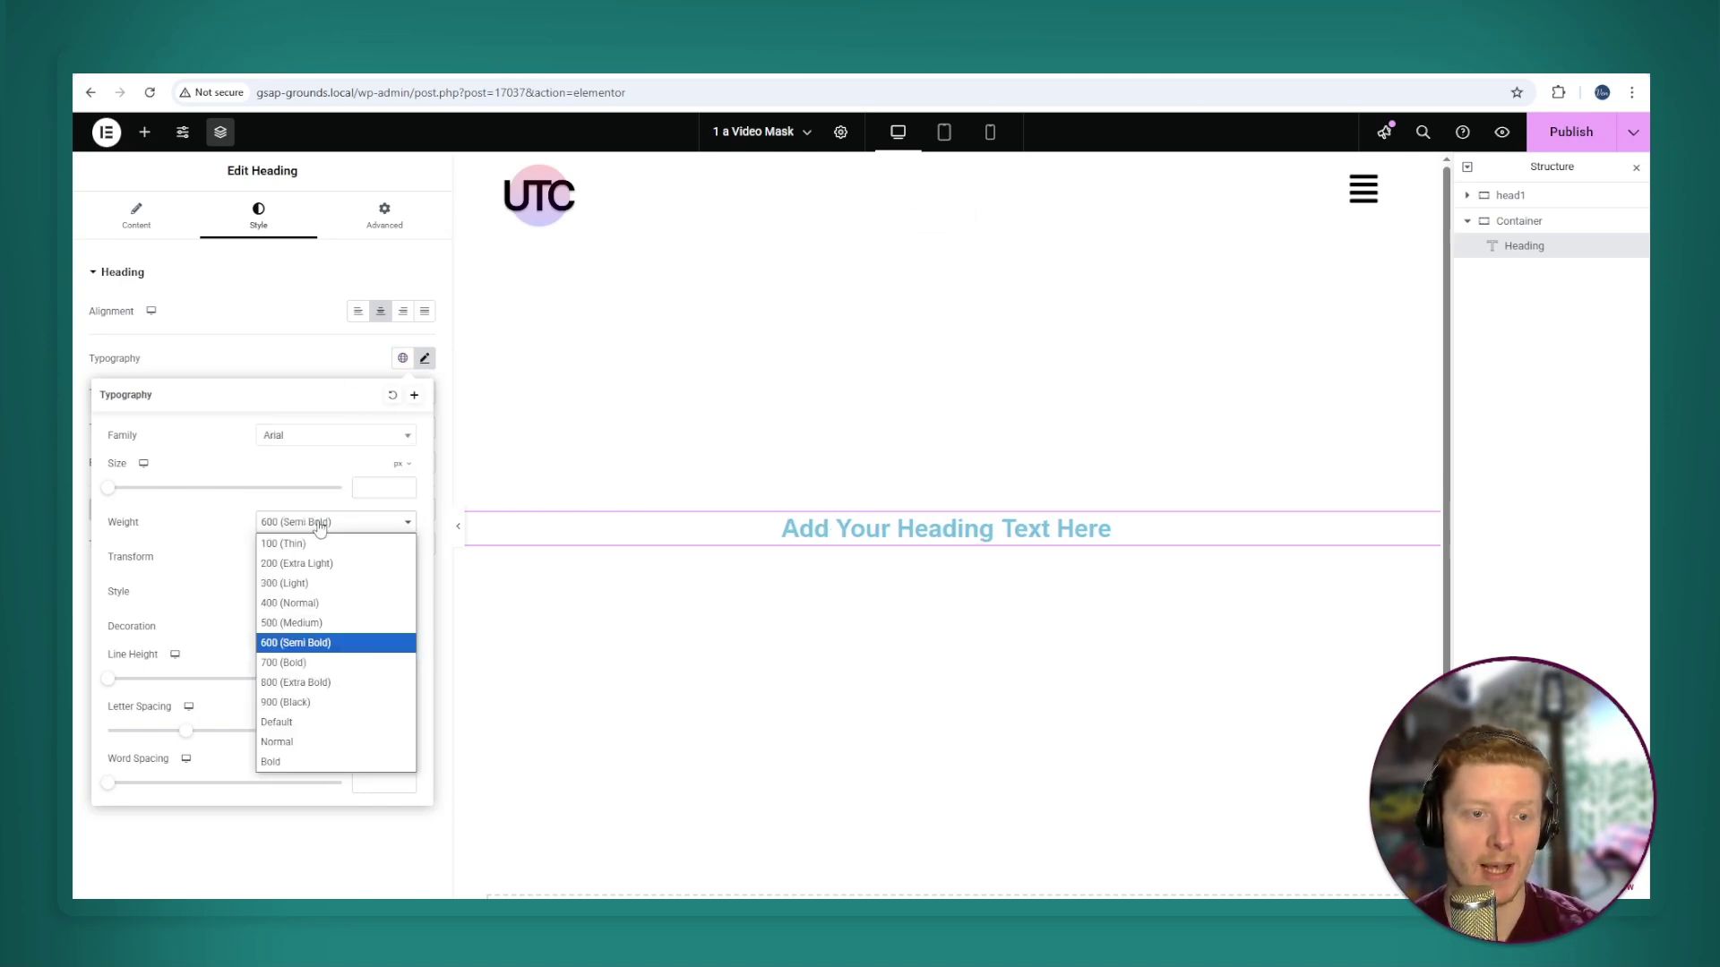
{"action": "left_click", "coordinate": [334, 702]}
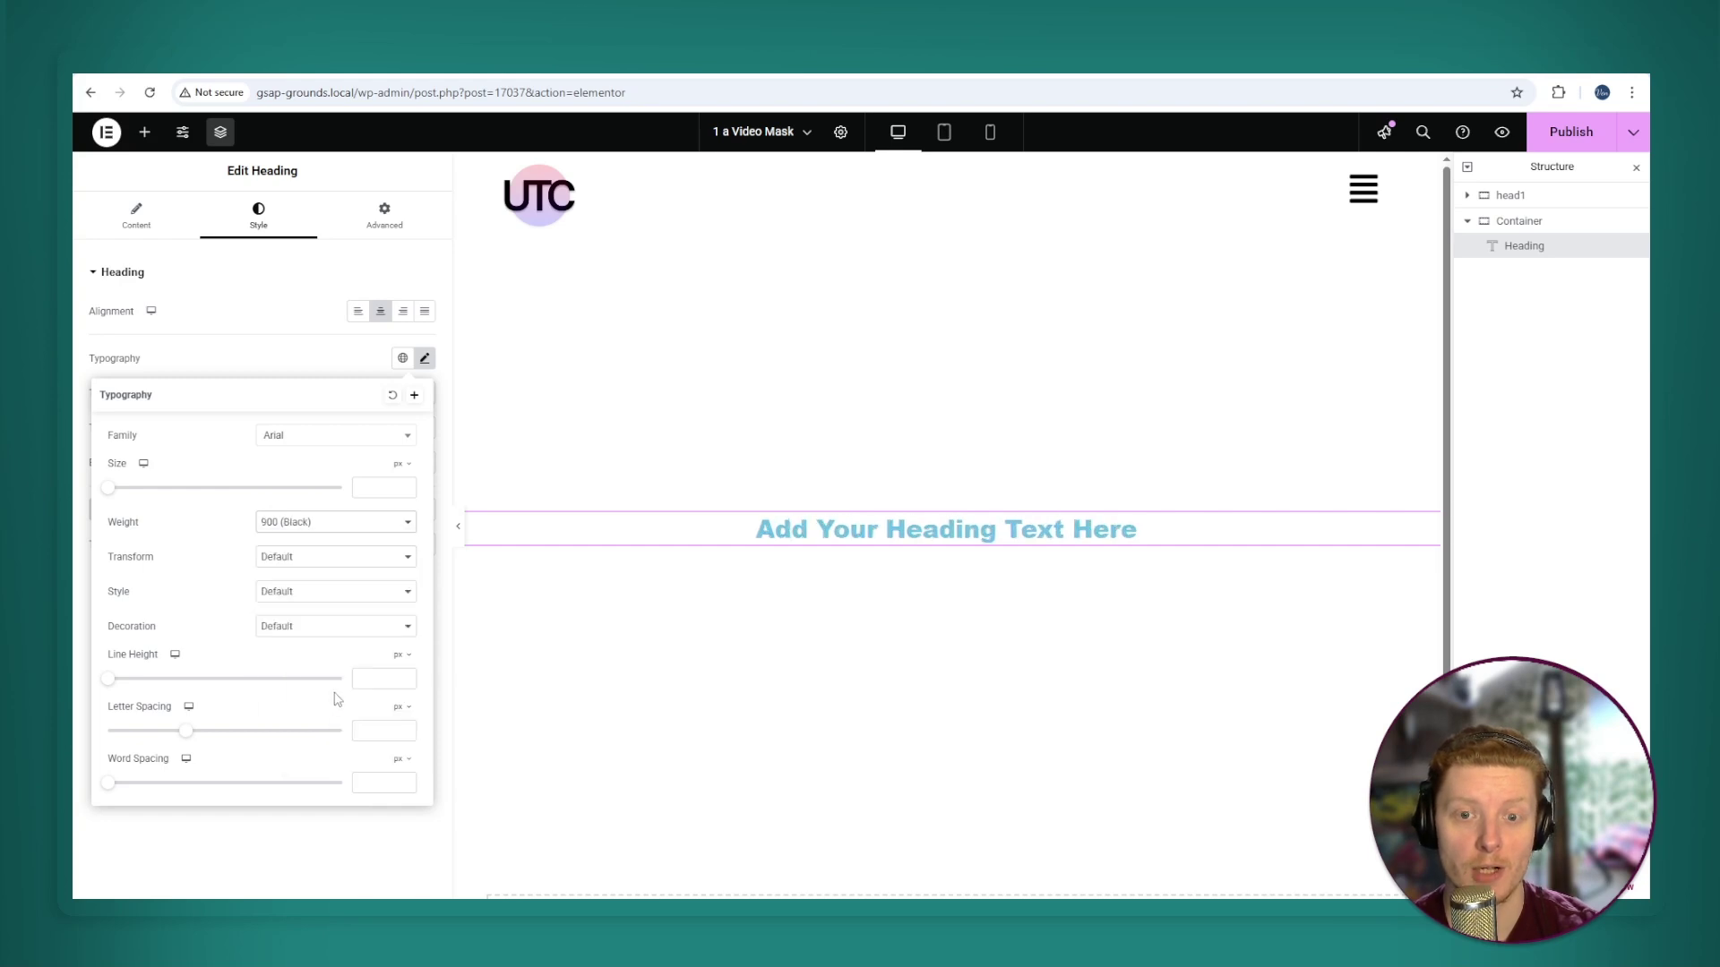
Set the heading's typography to uppercase, 100 px size and -5 px letter spacing.
{"action": "left_click", "coordinate": [376, 568]}
{"action": "left_click", "coordinate": [286, 597]}
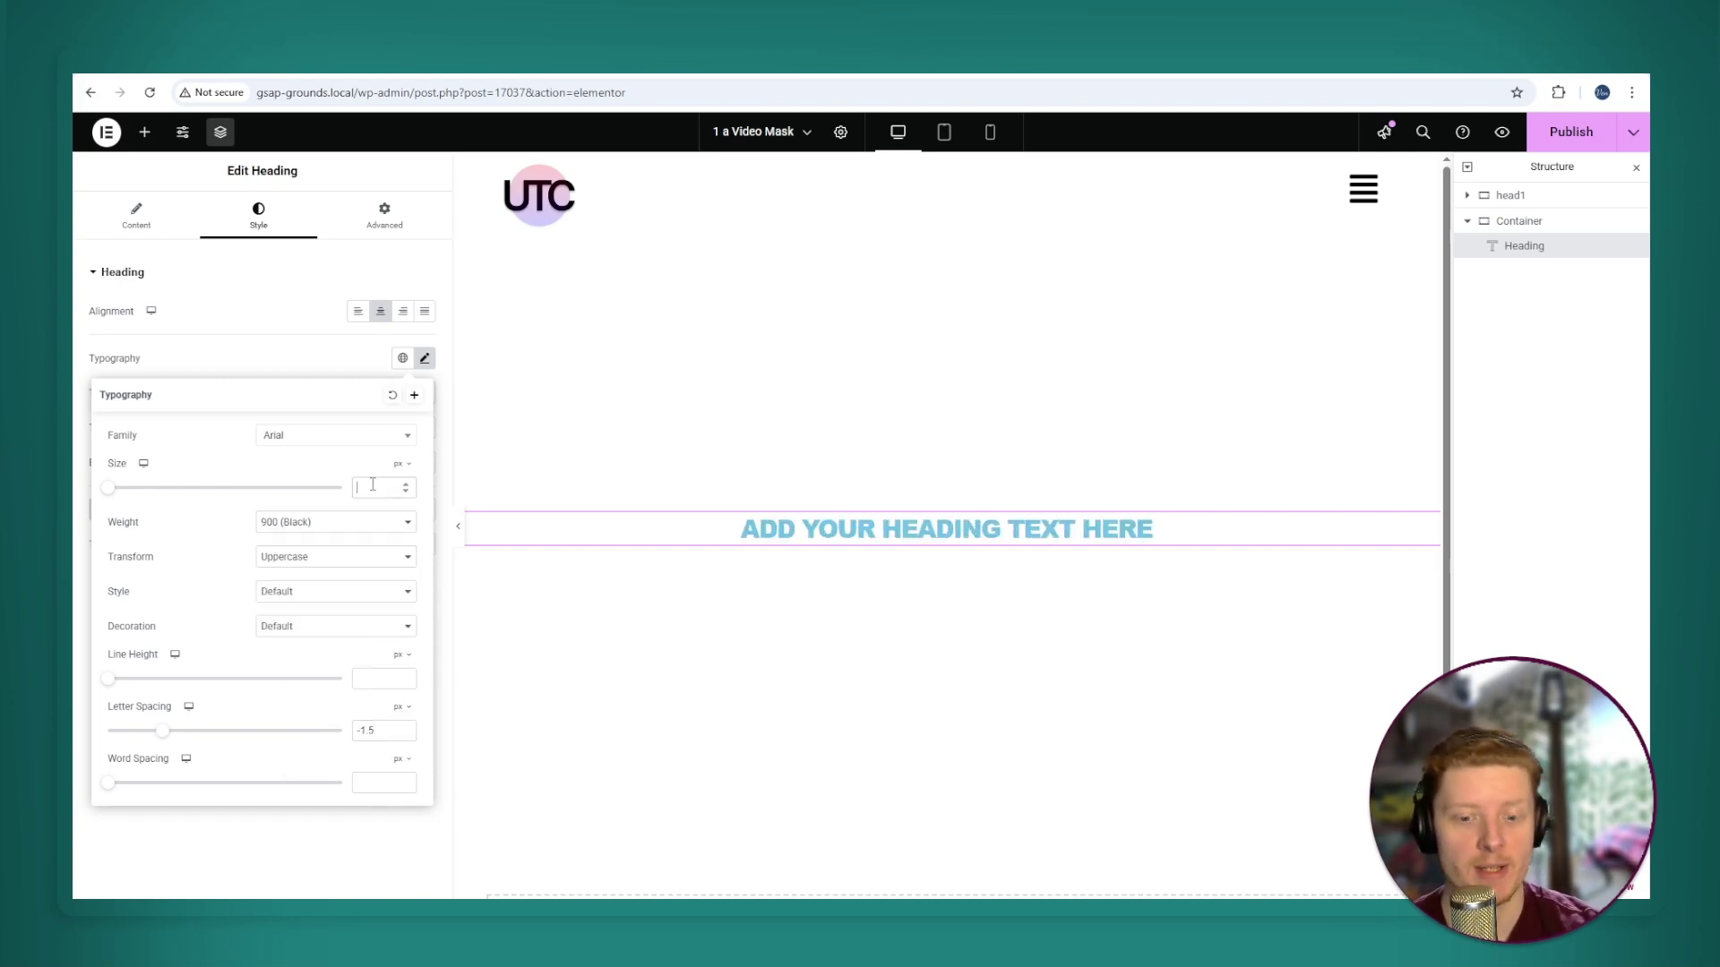
{"action": "type", "text": "100"}
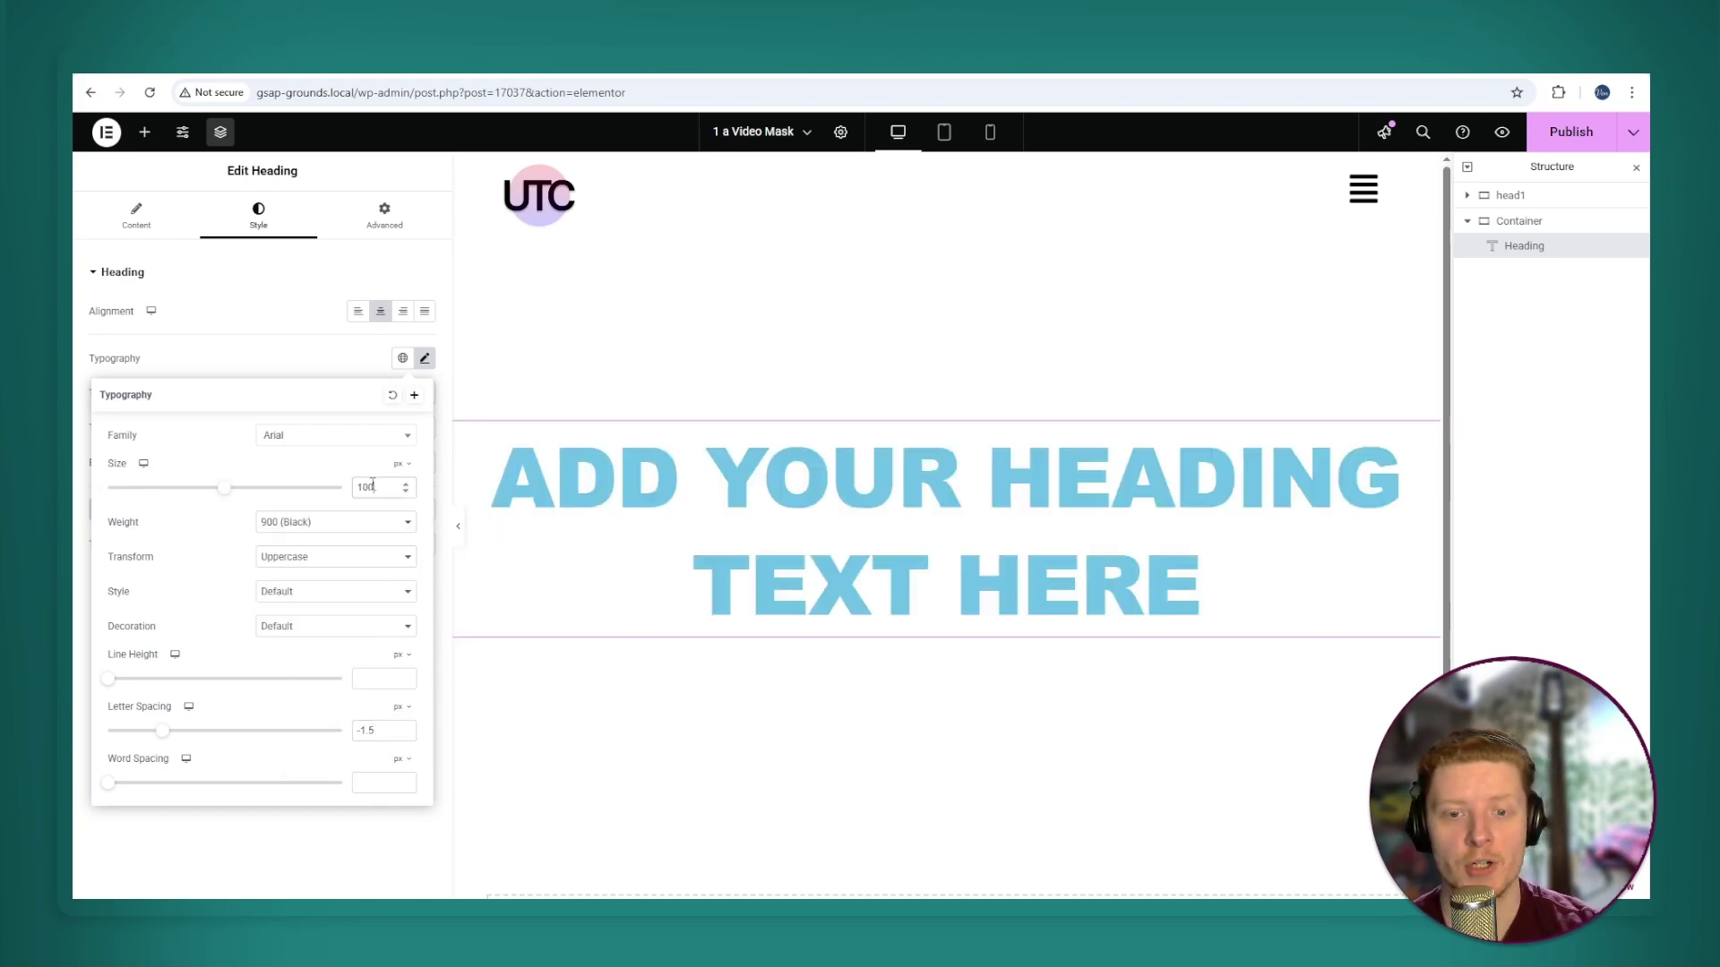
{"action": "left_click", "coordinate": [405, 735]}
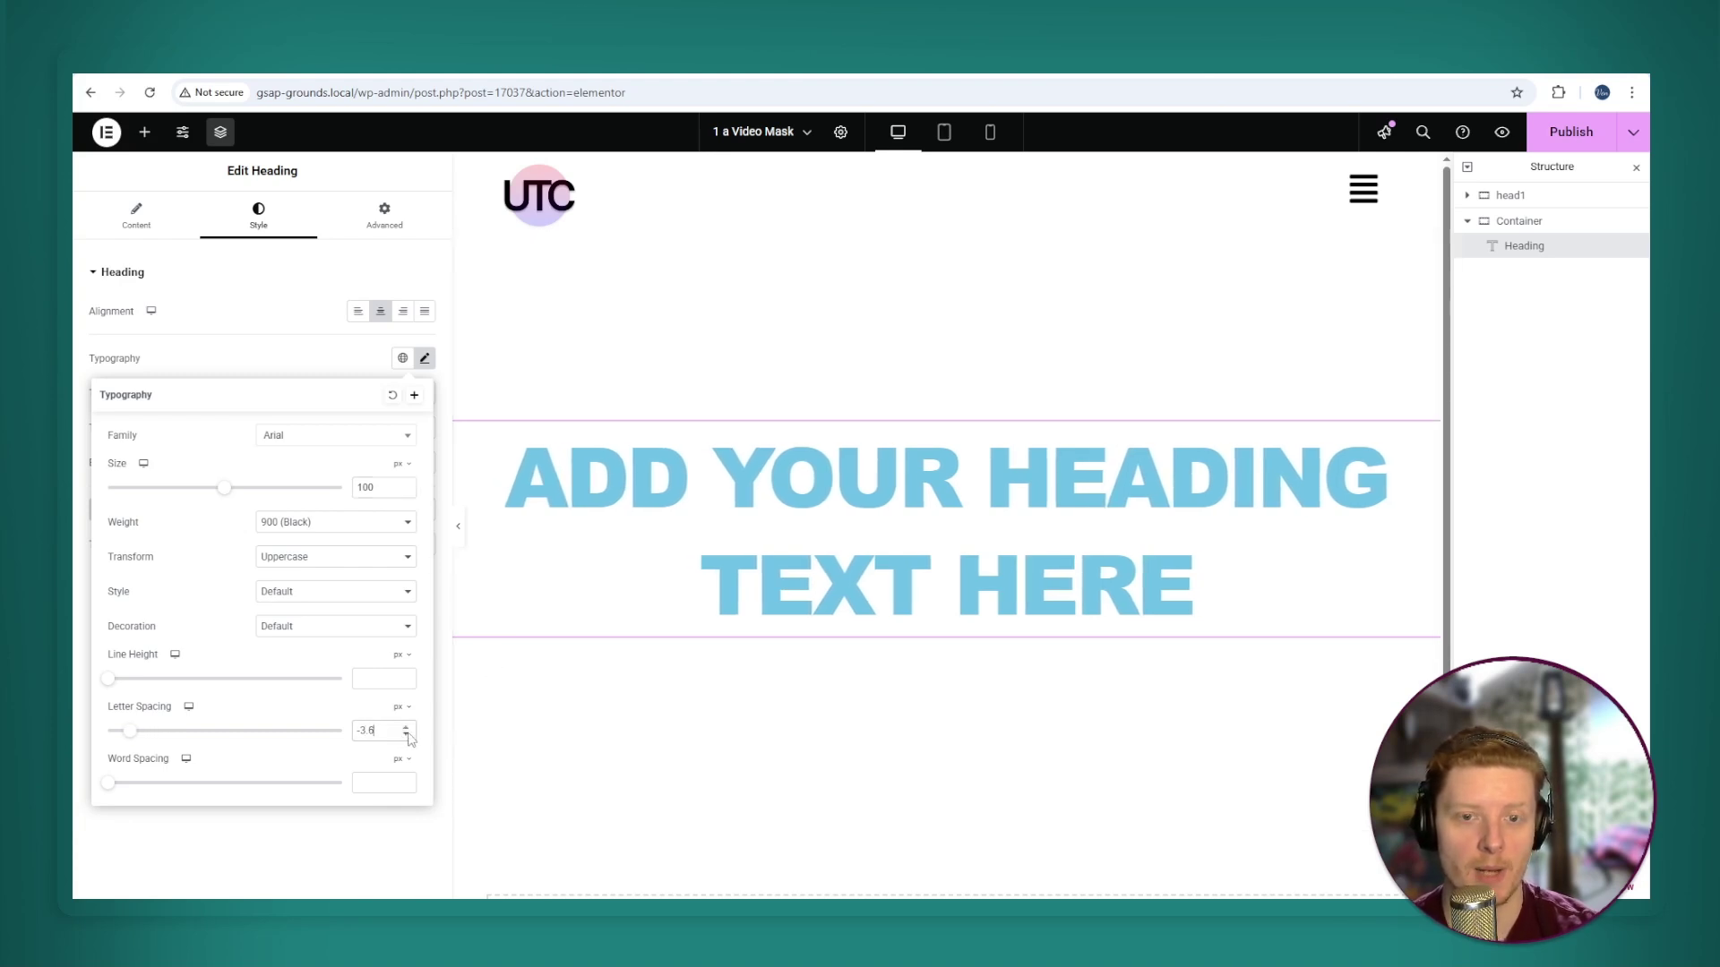
{"action": "left_click_drag", "start_coordinate": [409, 735], "coordinate": [408, 734]}
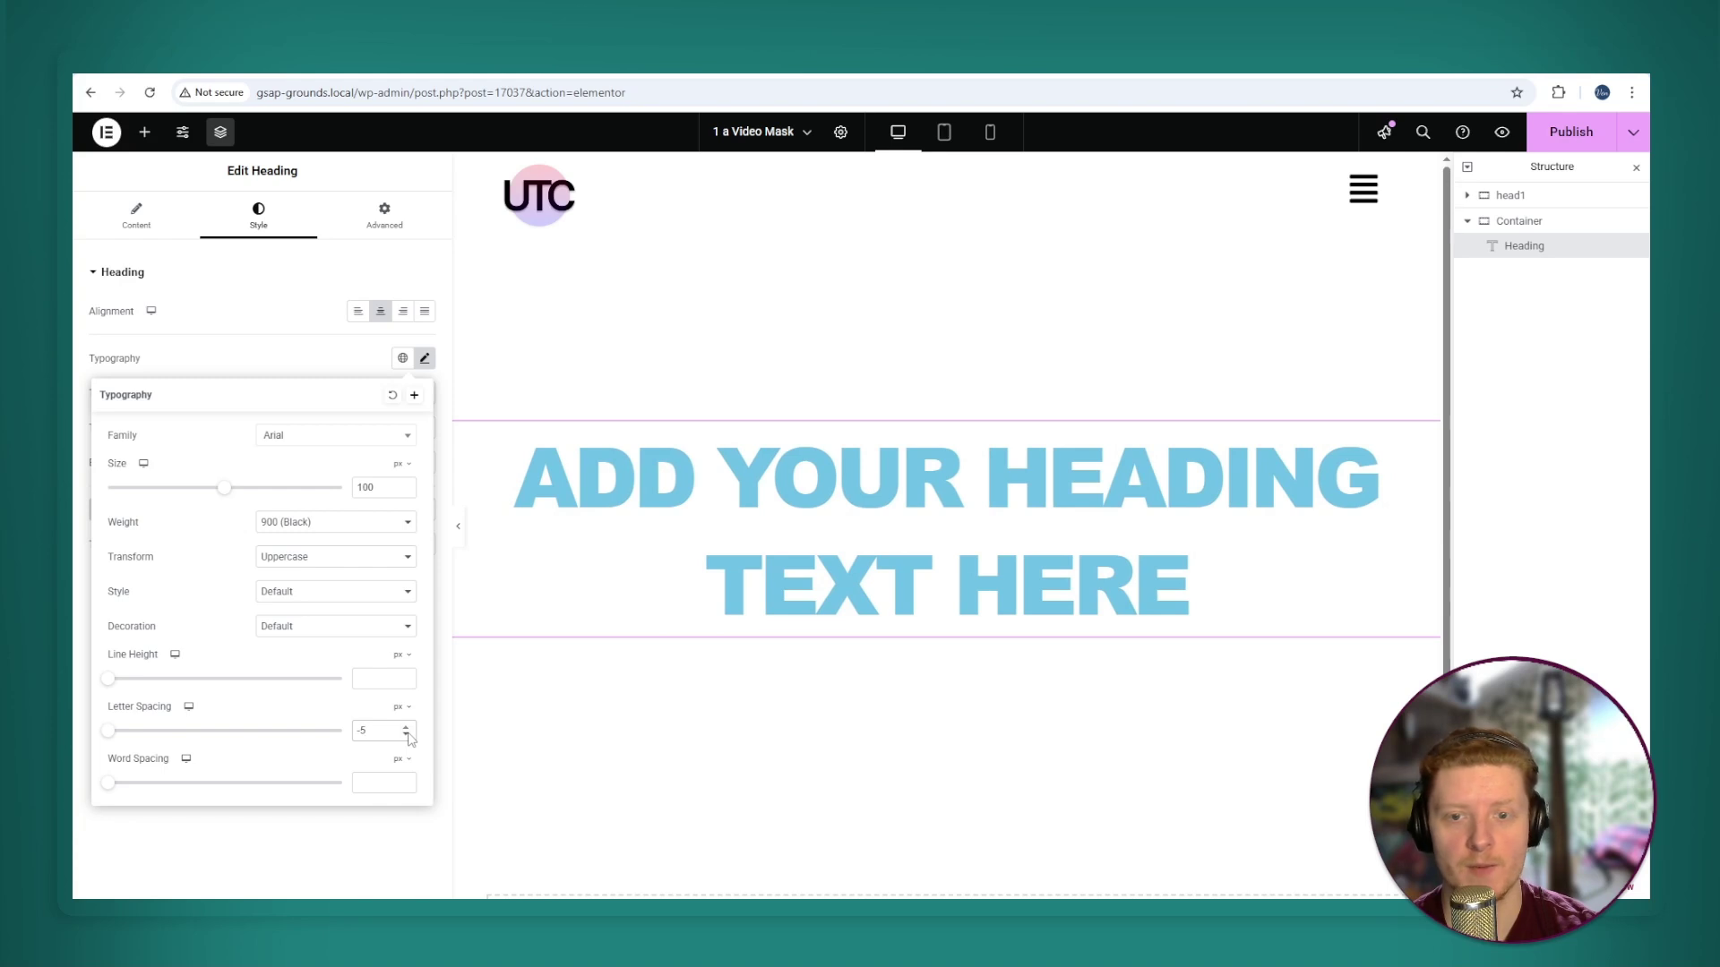
{"action": "left_click", "coordinate": [871, 695]}
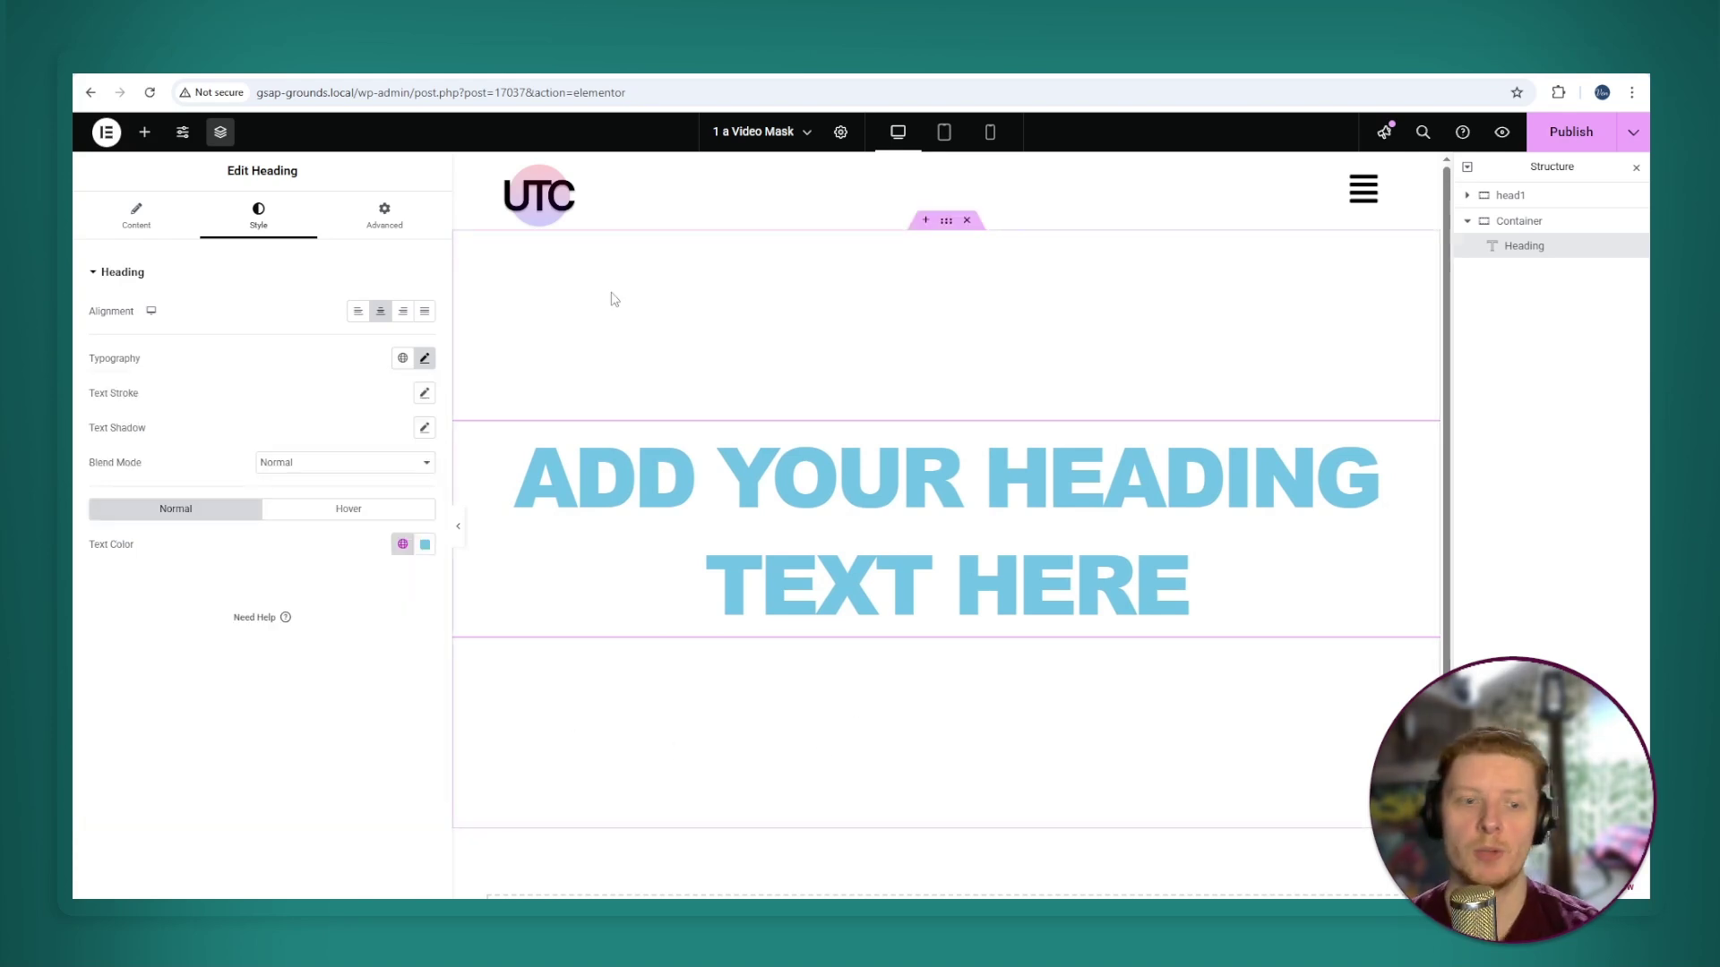
Change the heading's text colour to black.
{"action": "left_click", "coordinate": [425, 544]}
{"action": "key", "text": "BackSpace"}
{"action": "left_click", "coordinate": [277, 775]}
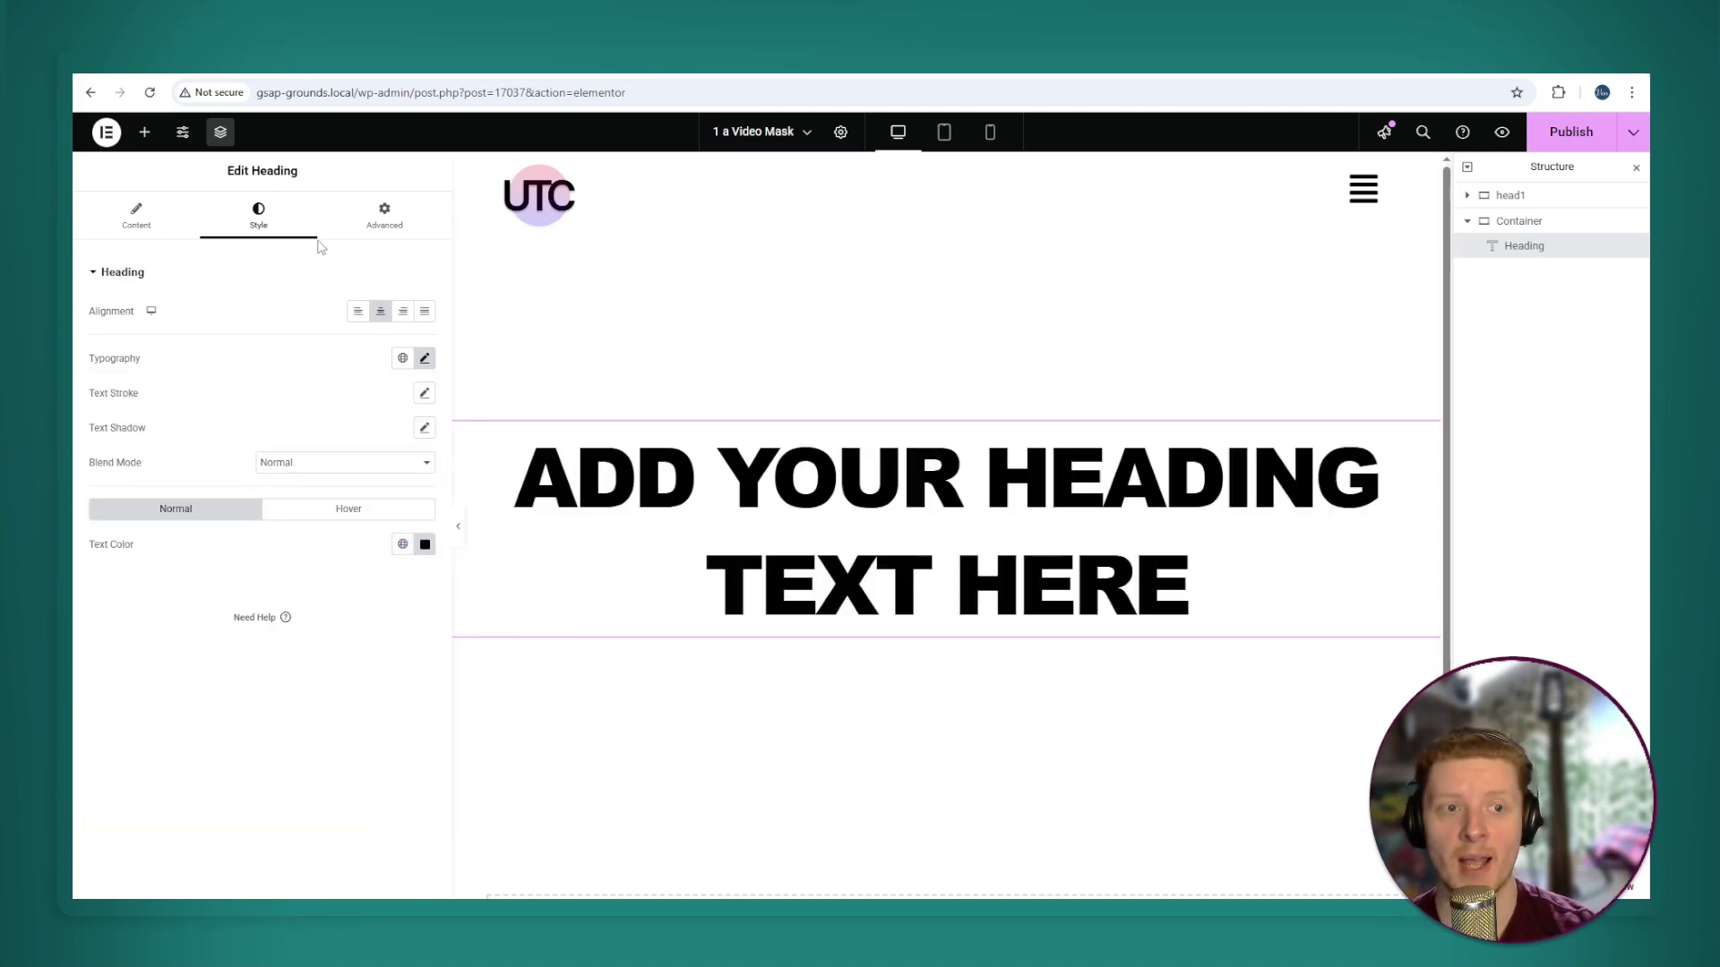
Replace the heading's placeholder text with "THE UNTOLD<br>TRUE CRIME STORIES".
{"action": "left_click", "coordinate": [157, 229]}
{"action": "triple_click", "coordinate": [235, 329]}
{"action": "type", "text": "THE UNTOLD<br>TRUE CRIME STORIES"}
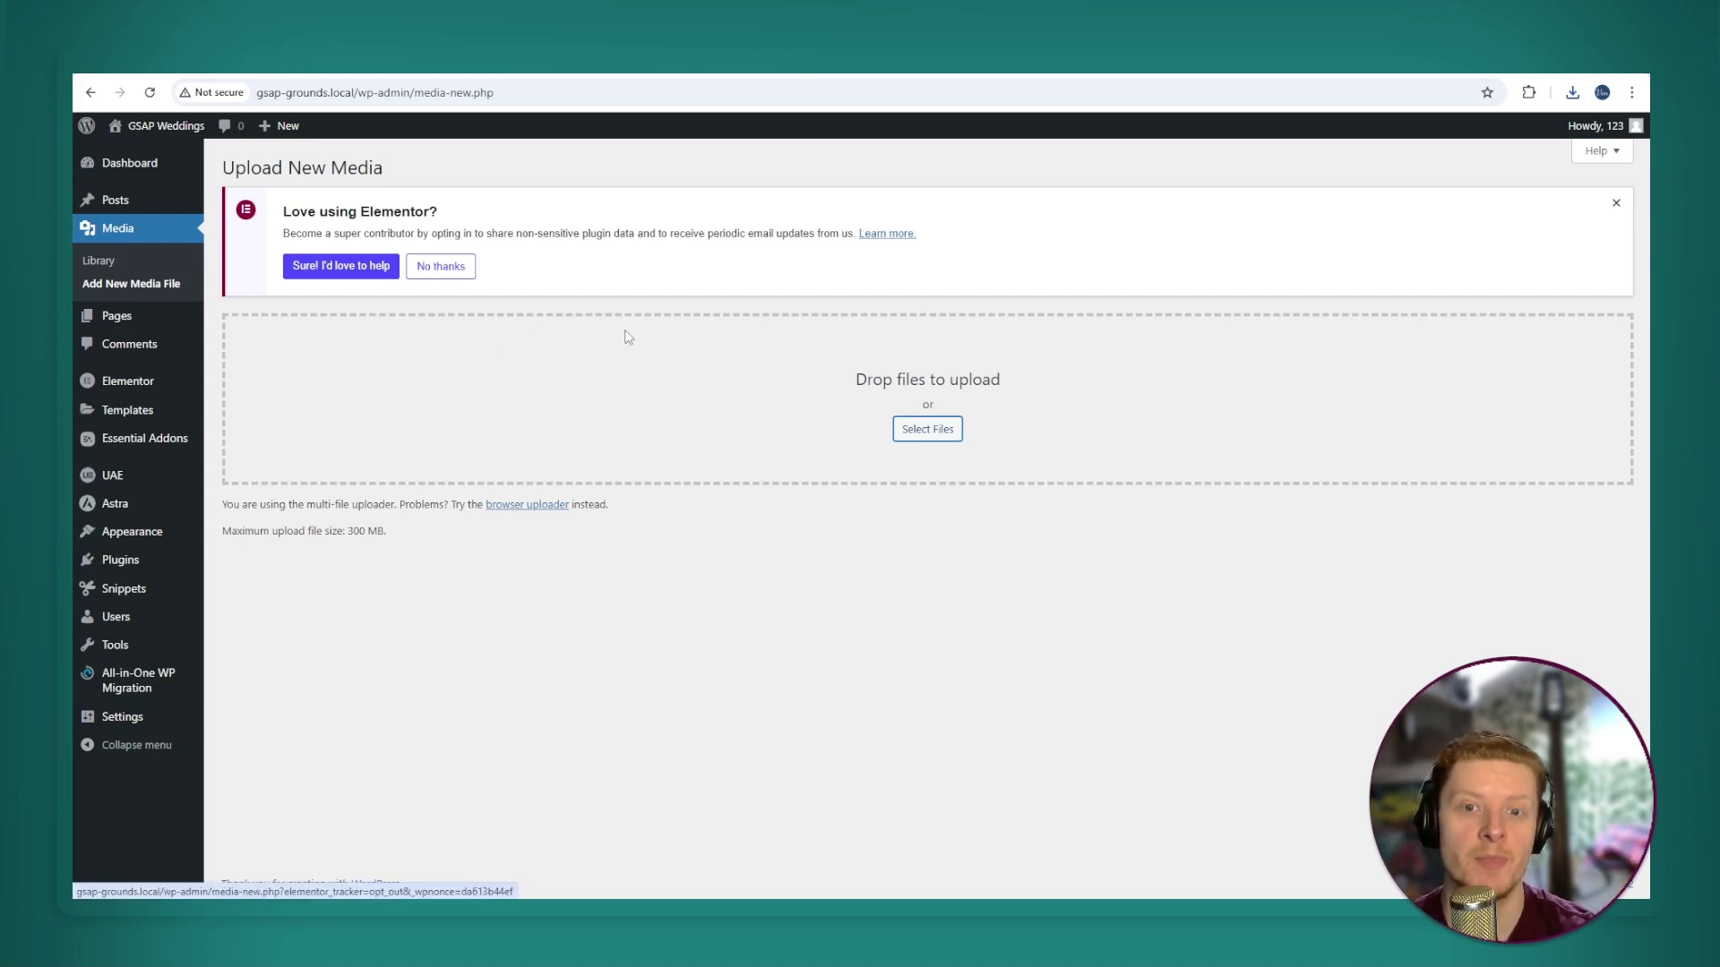
Upload the video from the Downloads folder "Crime scene site" to the WordPress media library.
{"action": "left_click", "coordinate": [923, 432]}
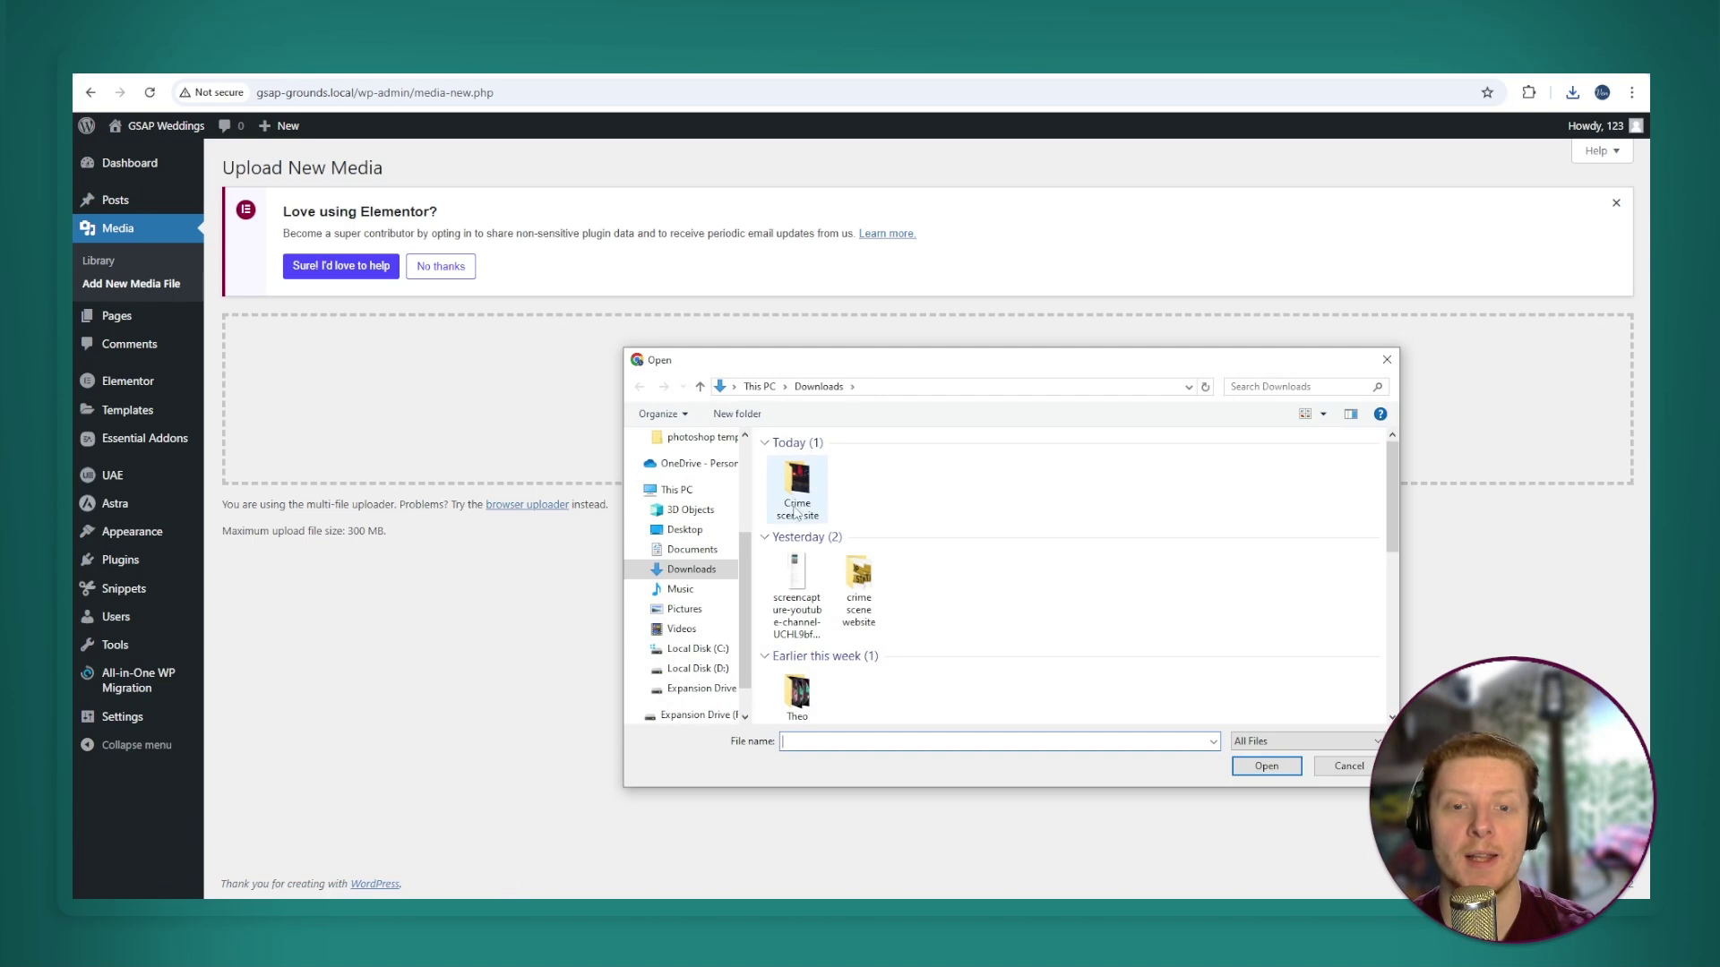
{"action": "double_click", "coordinate": [794, 506]}
{"action": "left_click", "coordinate": [817, 519]}
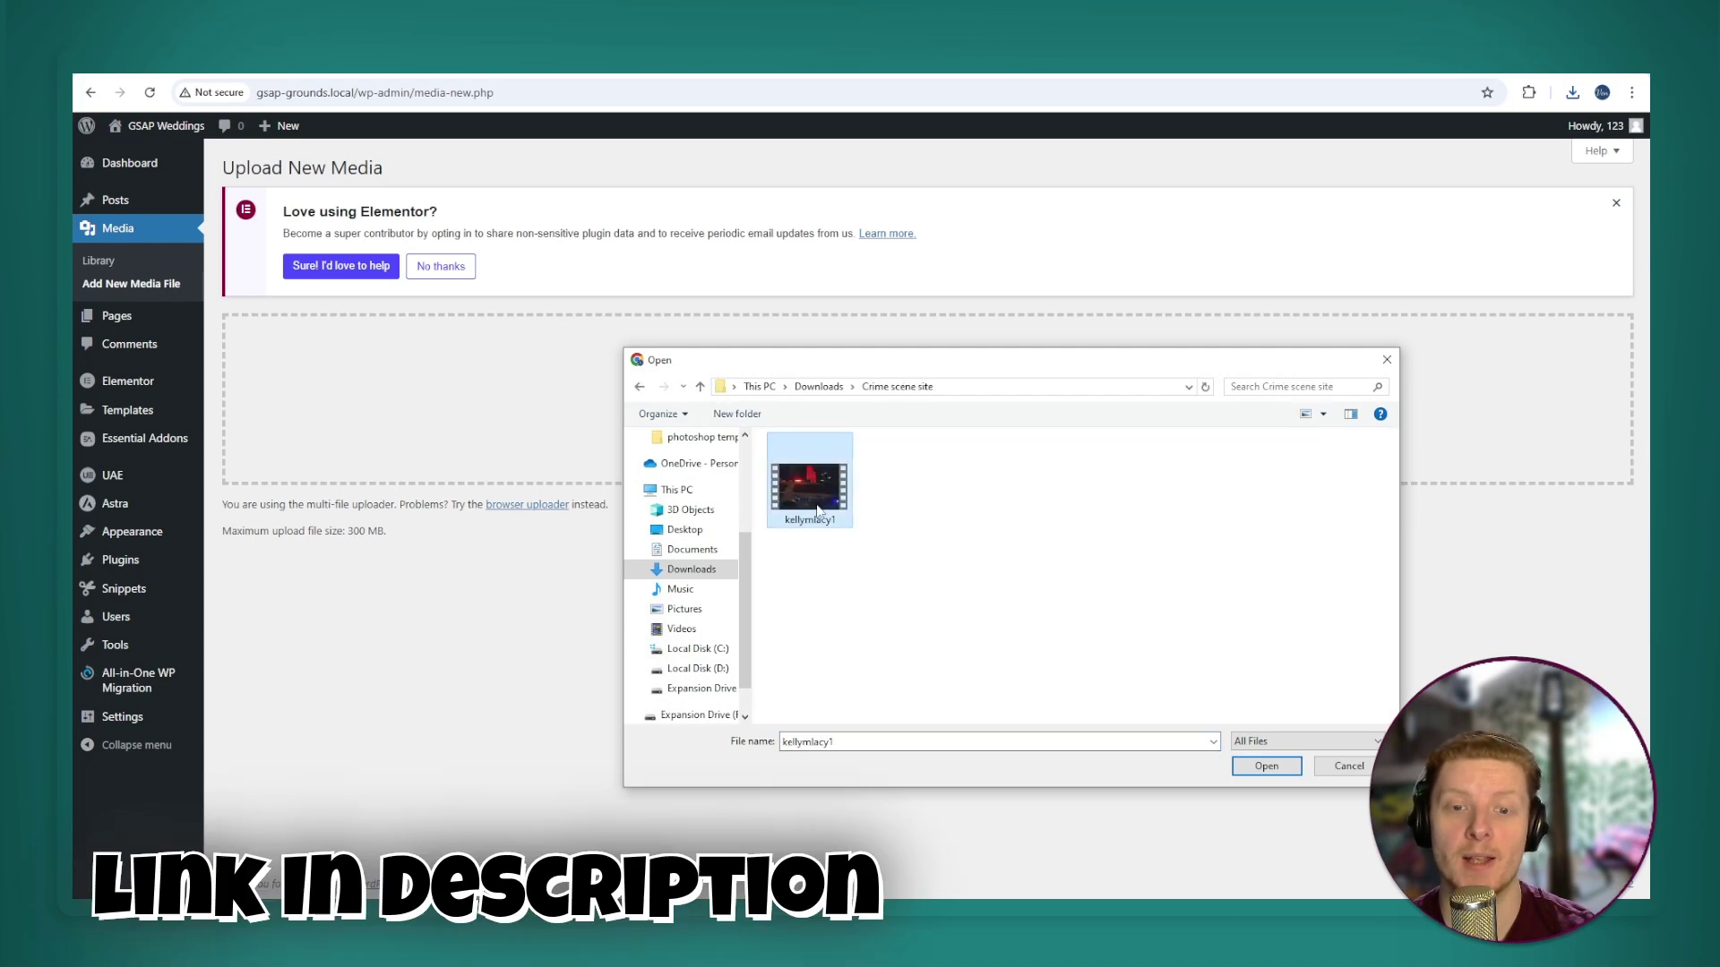
{"action": "left_click", "coordinate": [1267, 767]}
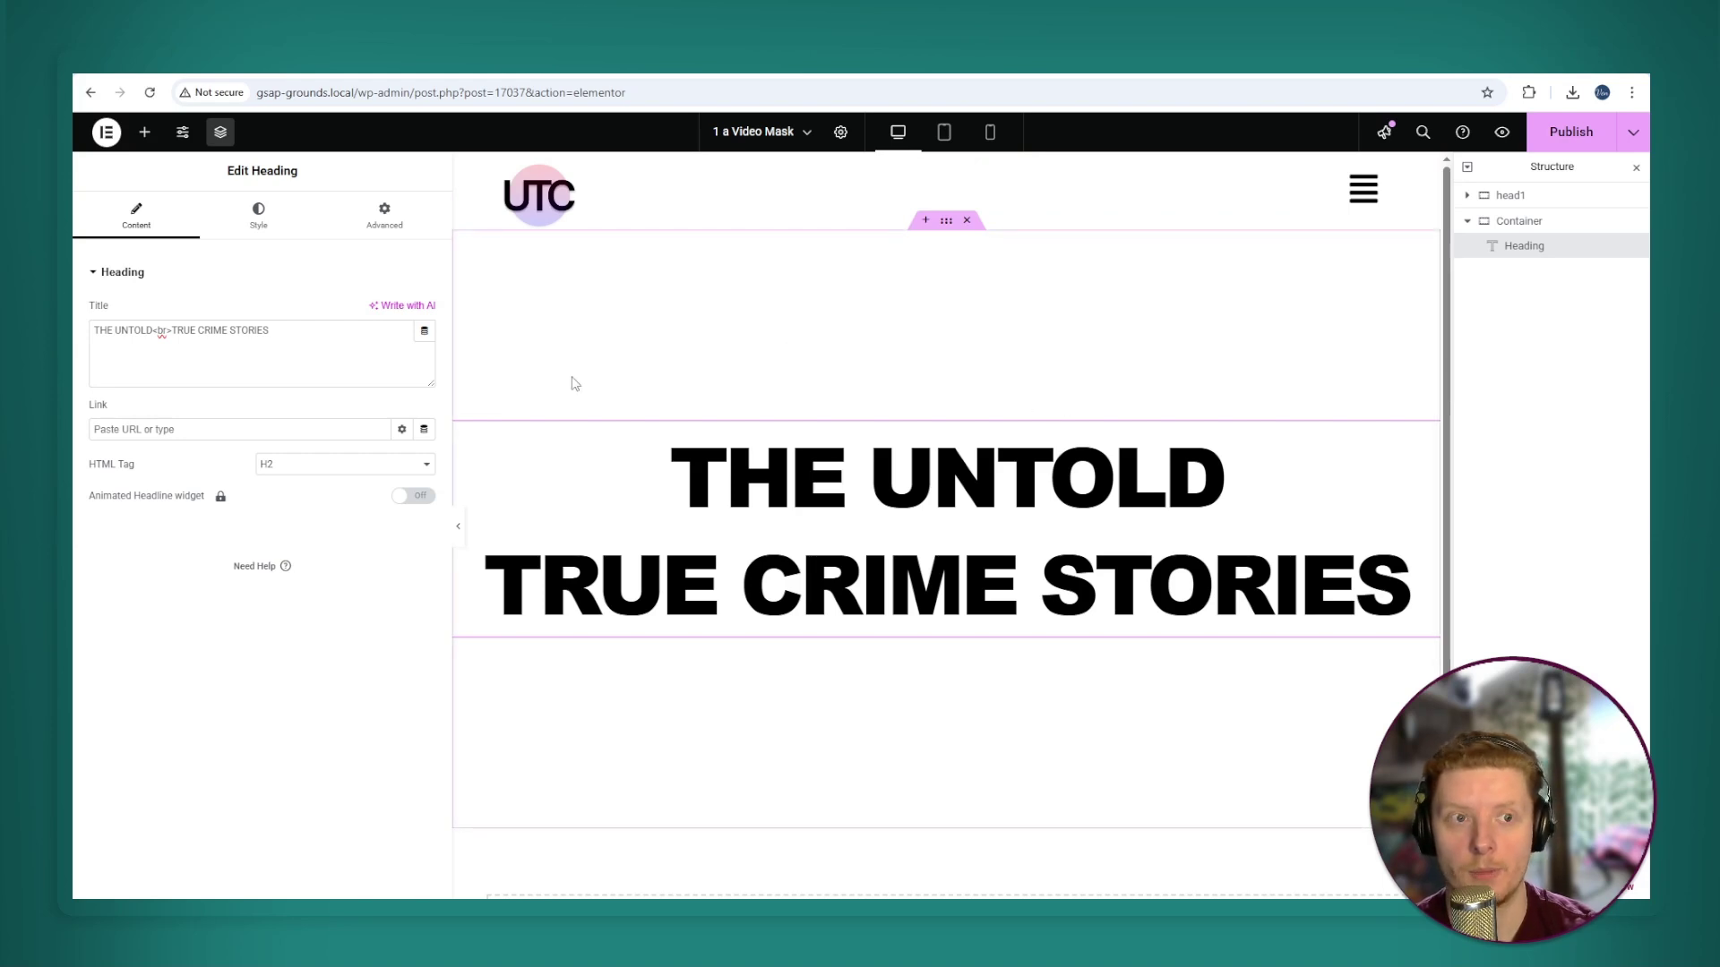
Add an HTML widget above the heading in the container, filled with the video mask code from the Notepad file.
{"action": "left_click", "coordinate": [144, 132]}
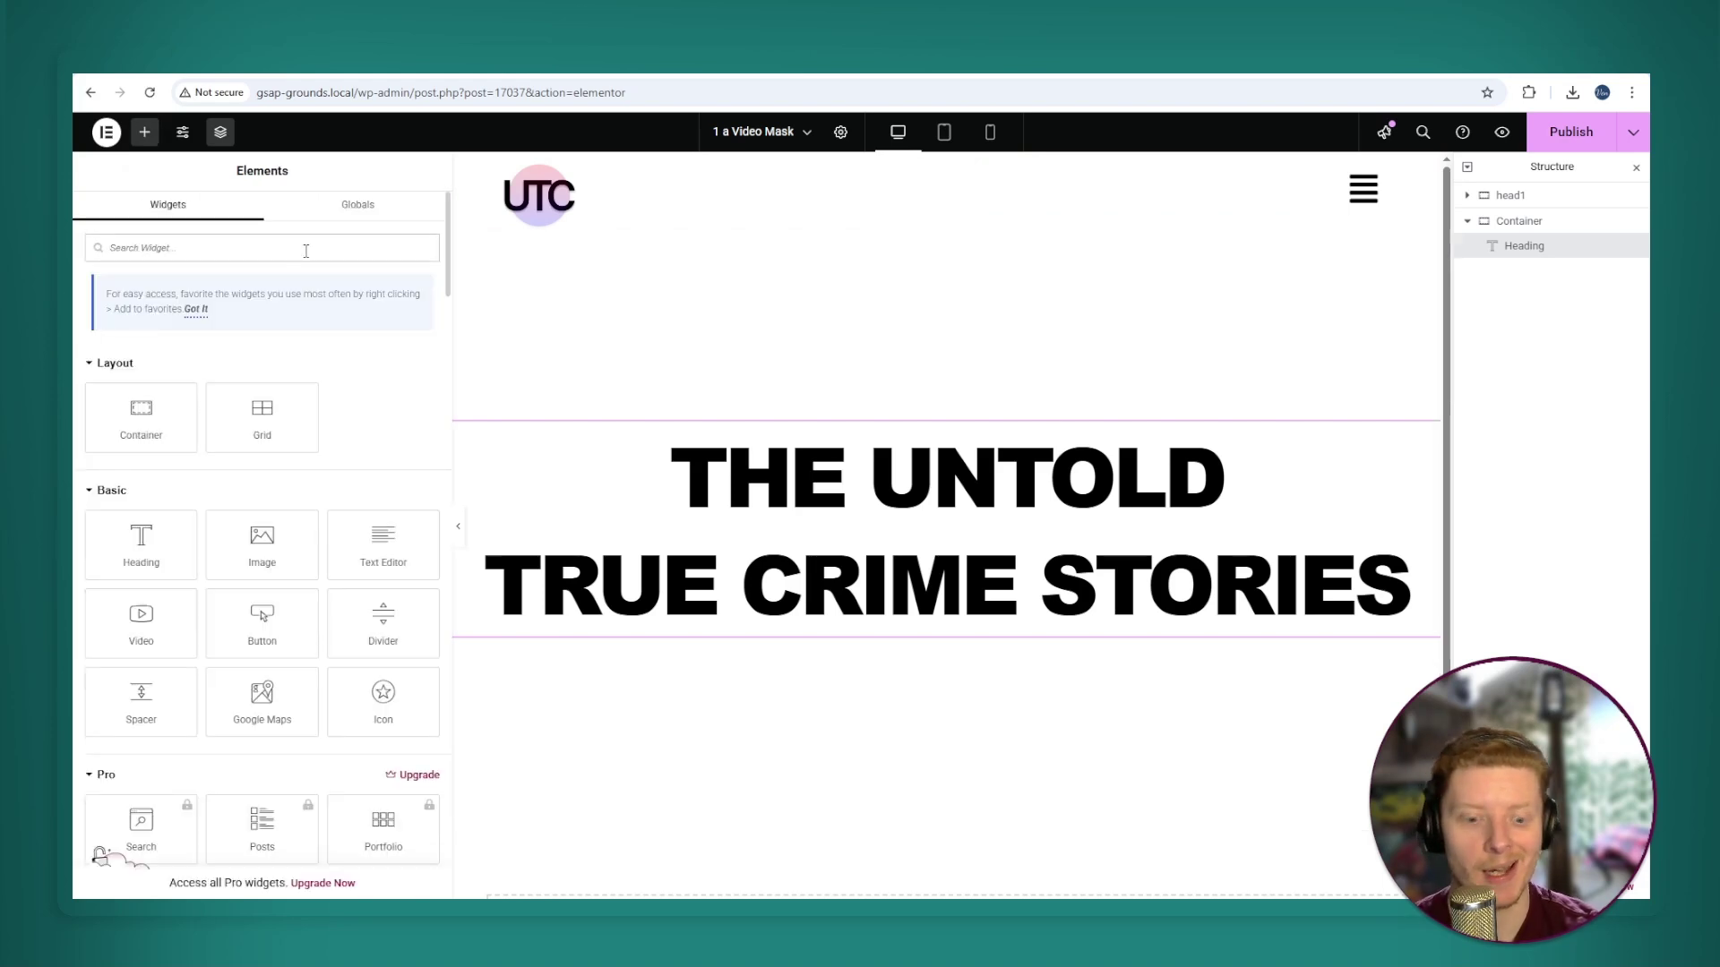
{"action": "type", "text": "html"}
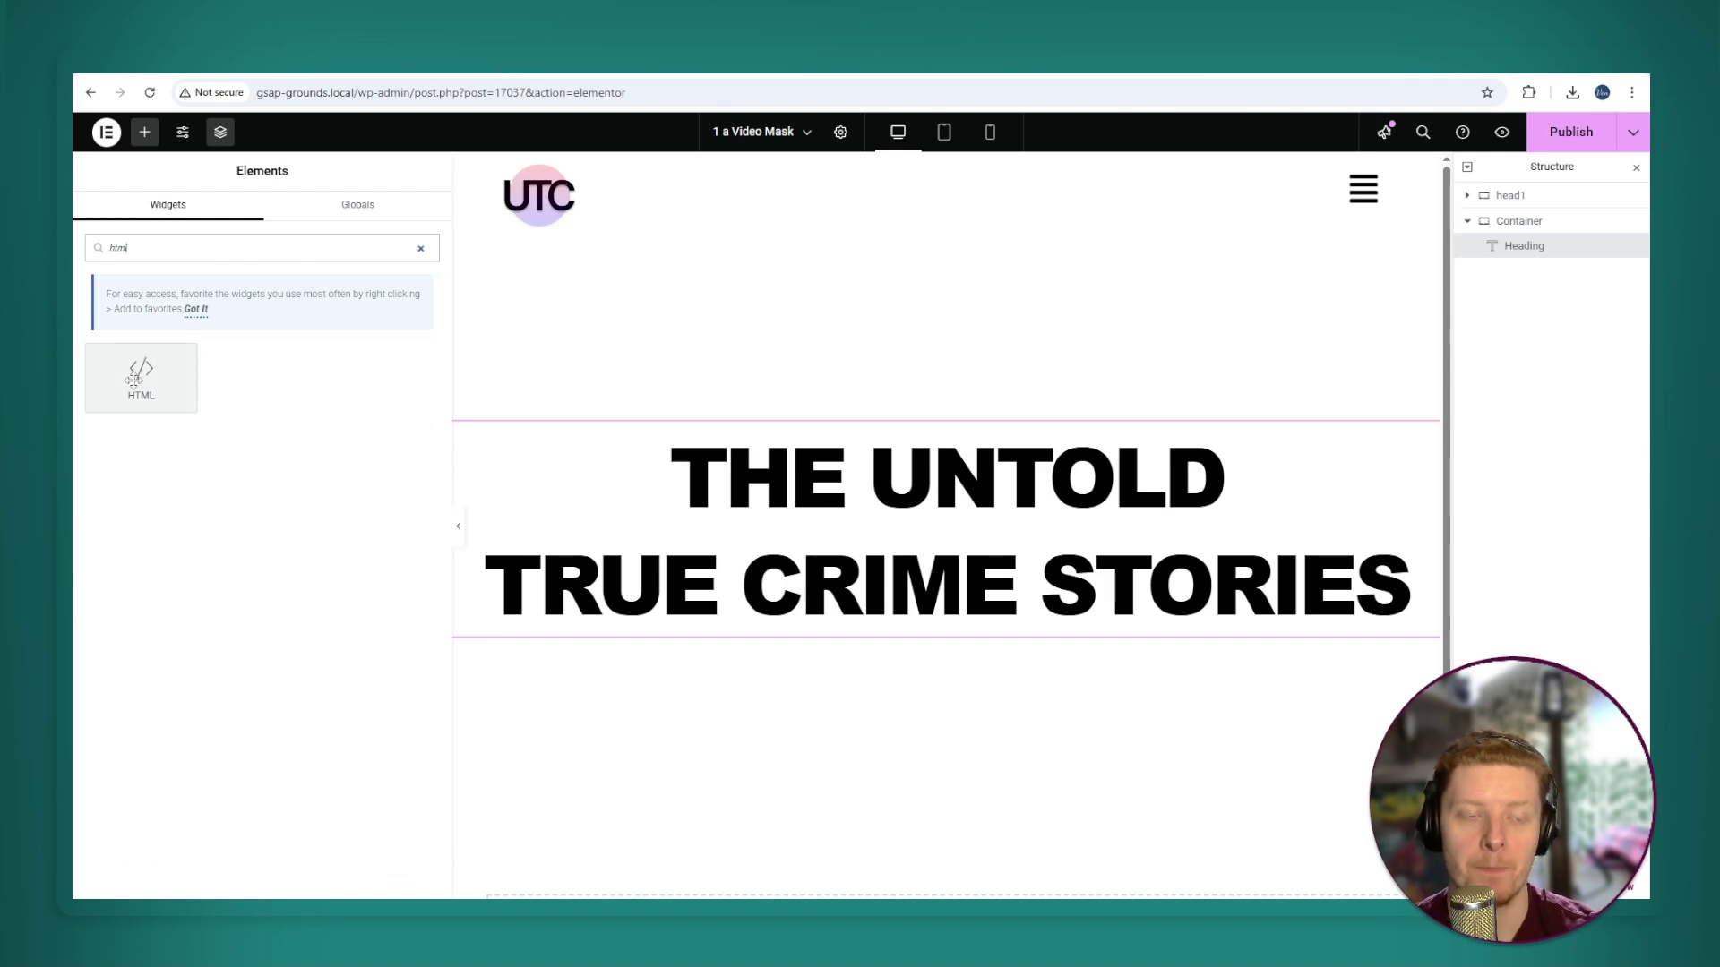
{"action": "left_click", "coordinate": [132, 381]}
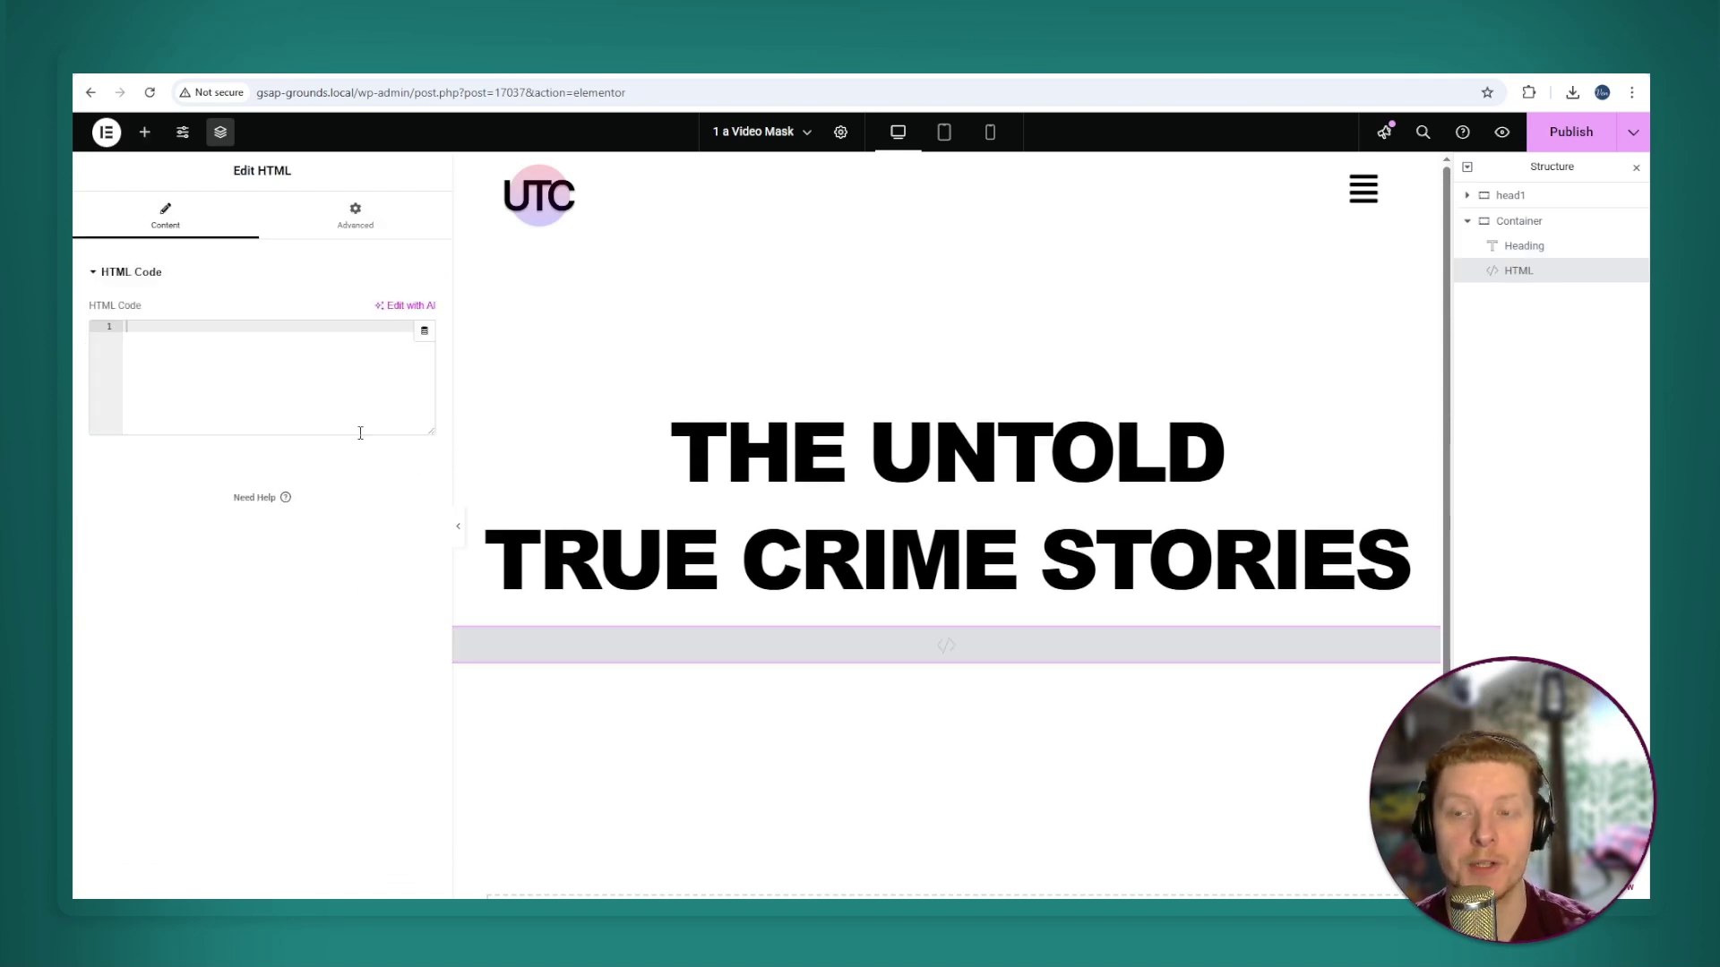
{"action": "left_click", "coordinate": [1152, 696]}
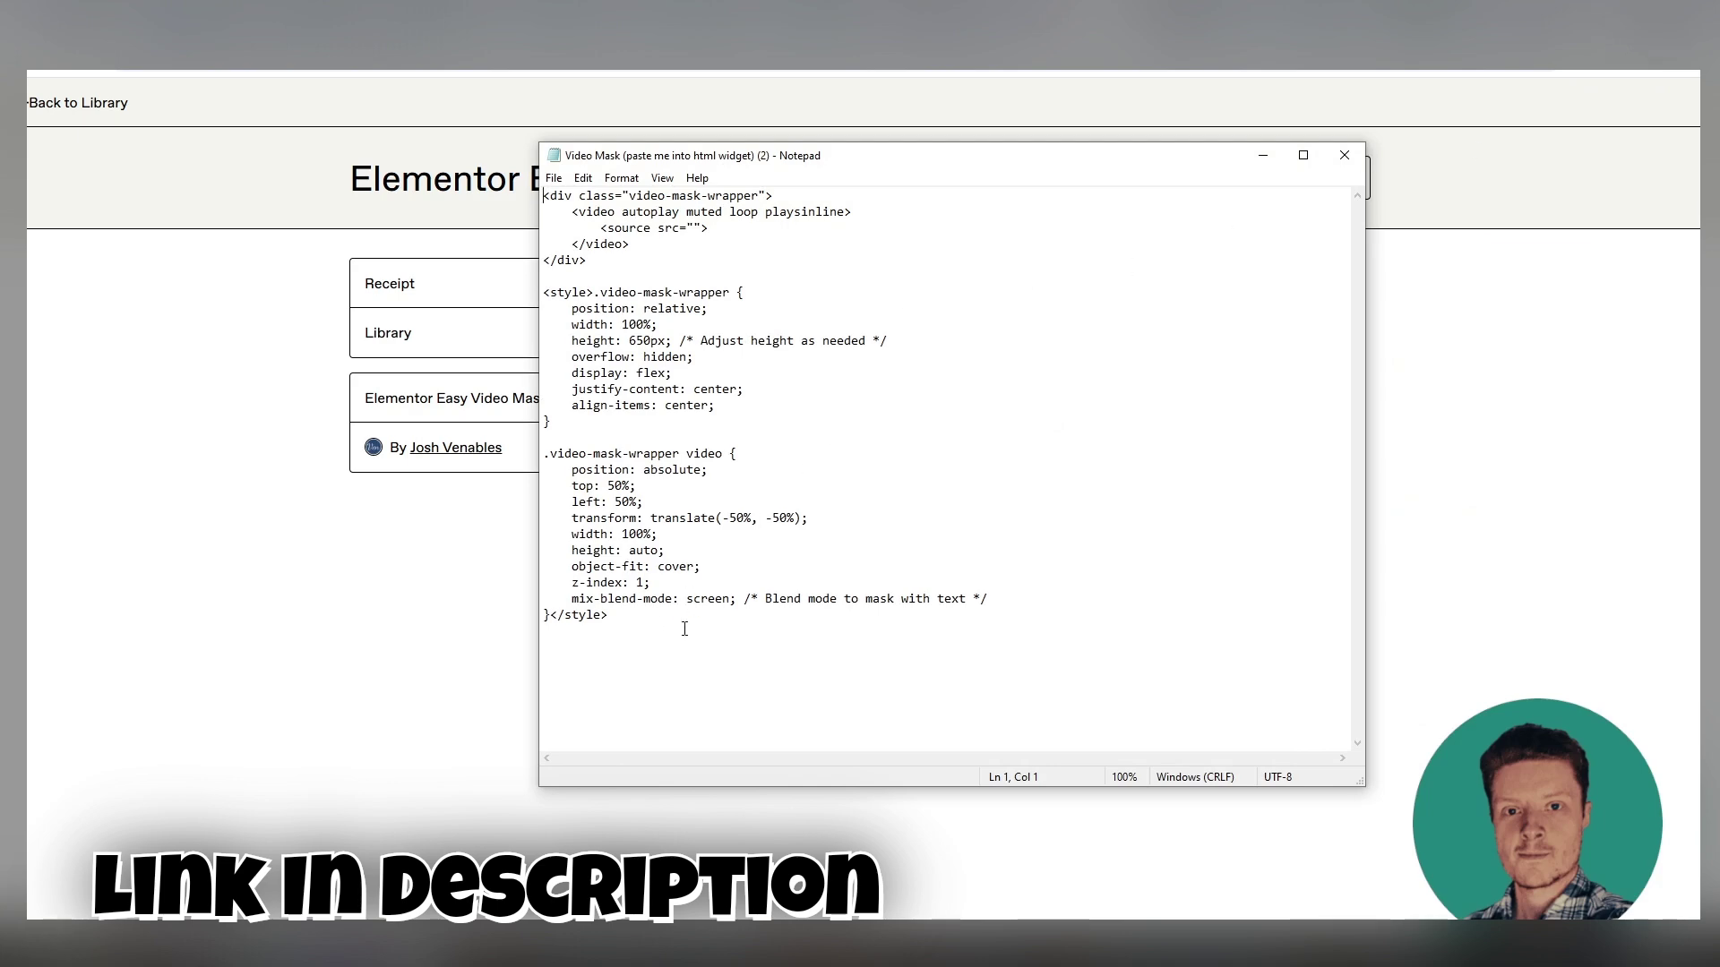
{"action": "left_click_drag", "start_coordinate": [684, 629], "coordinate": [543, 194]}
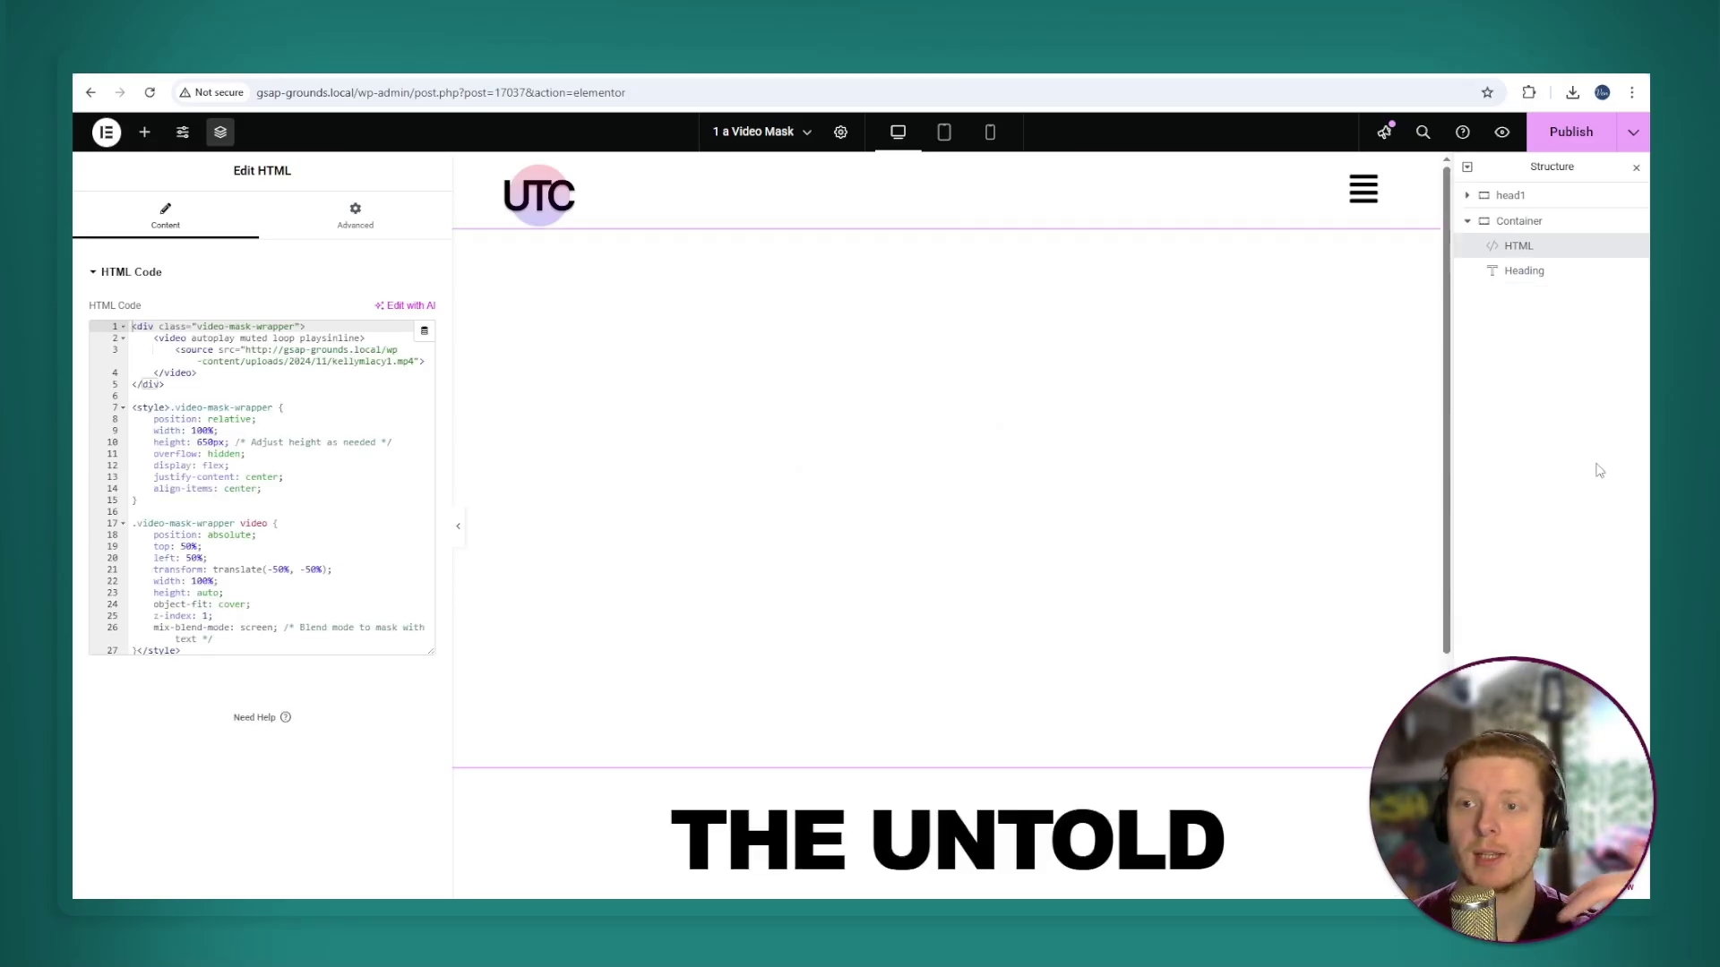
Set the heading's top margin to -485 px so it overlaps the video mask area.
{"action": "left_click", "coordinate": [1535, 277]}
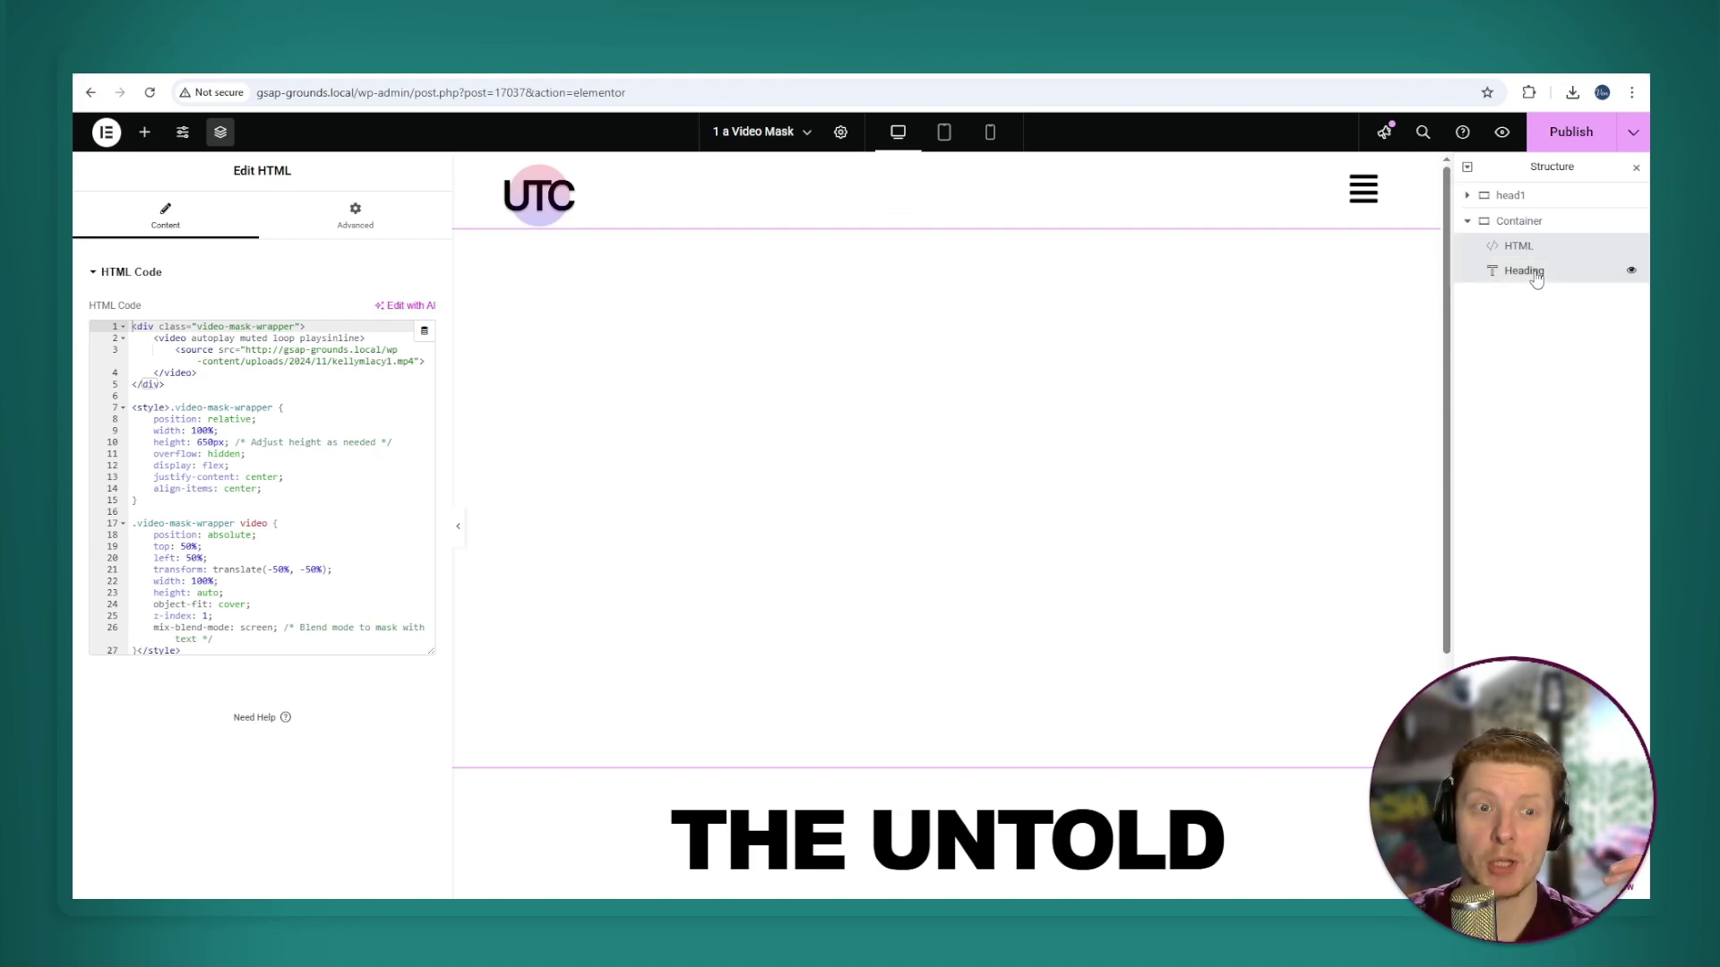
{"action": "left_click", "coordinate": [384, 216]}
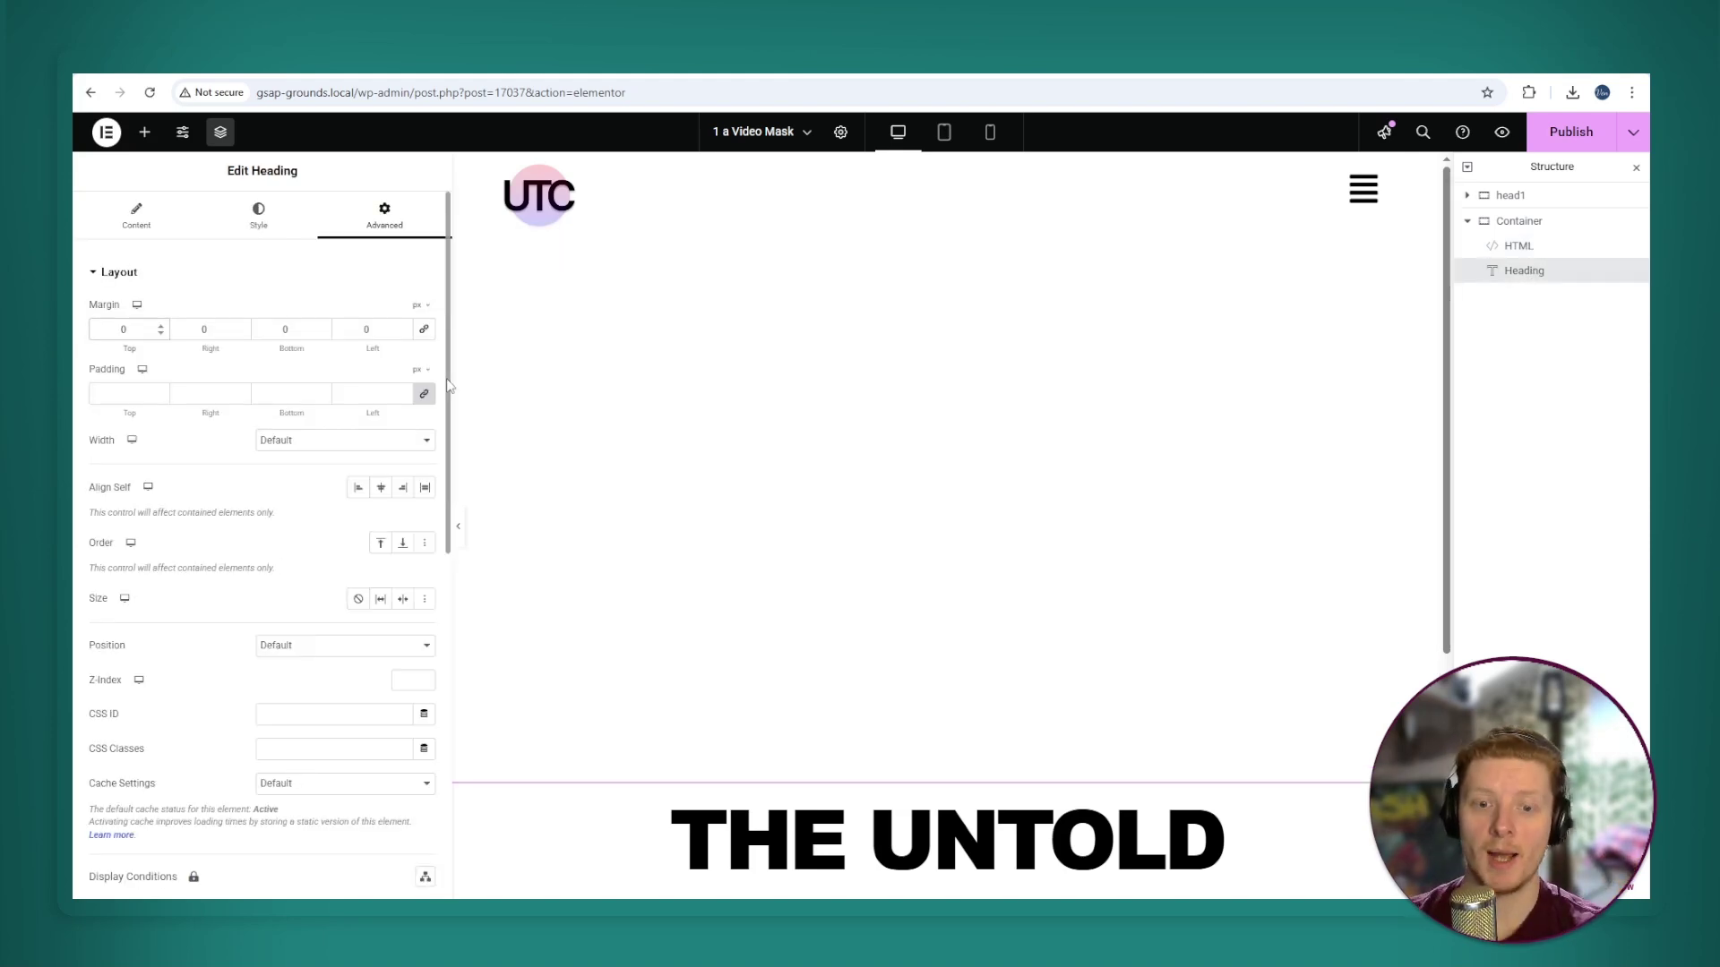
{"action": "left_click", "coordinate": [160, 332]}
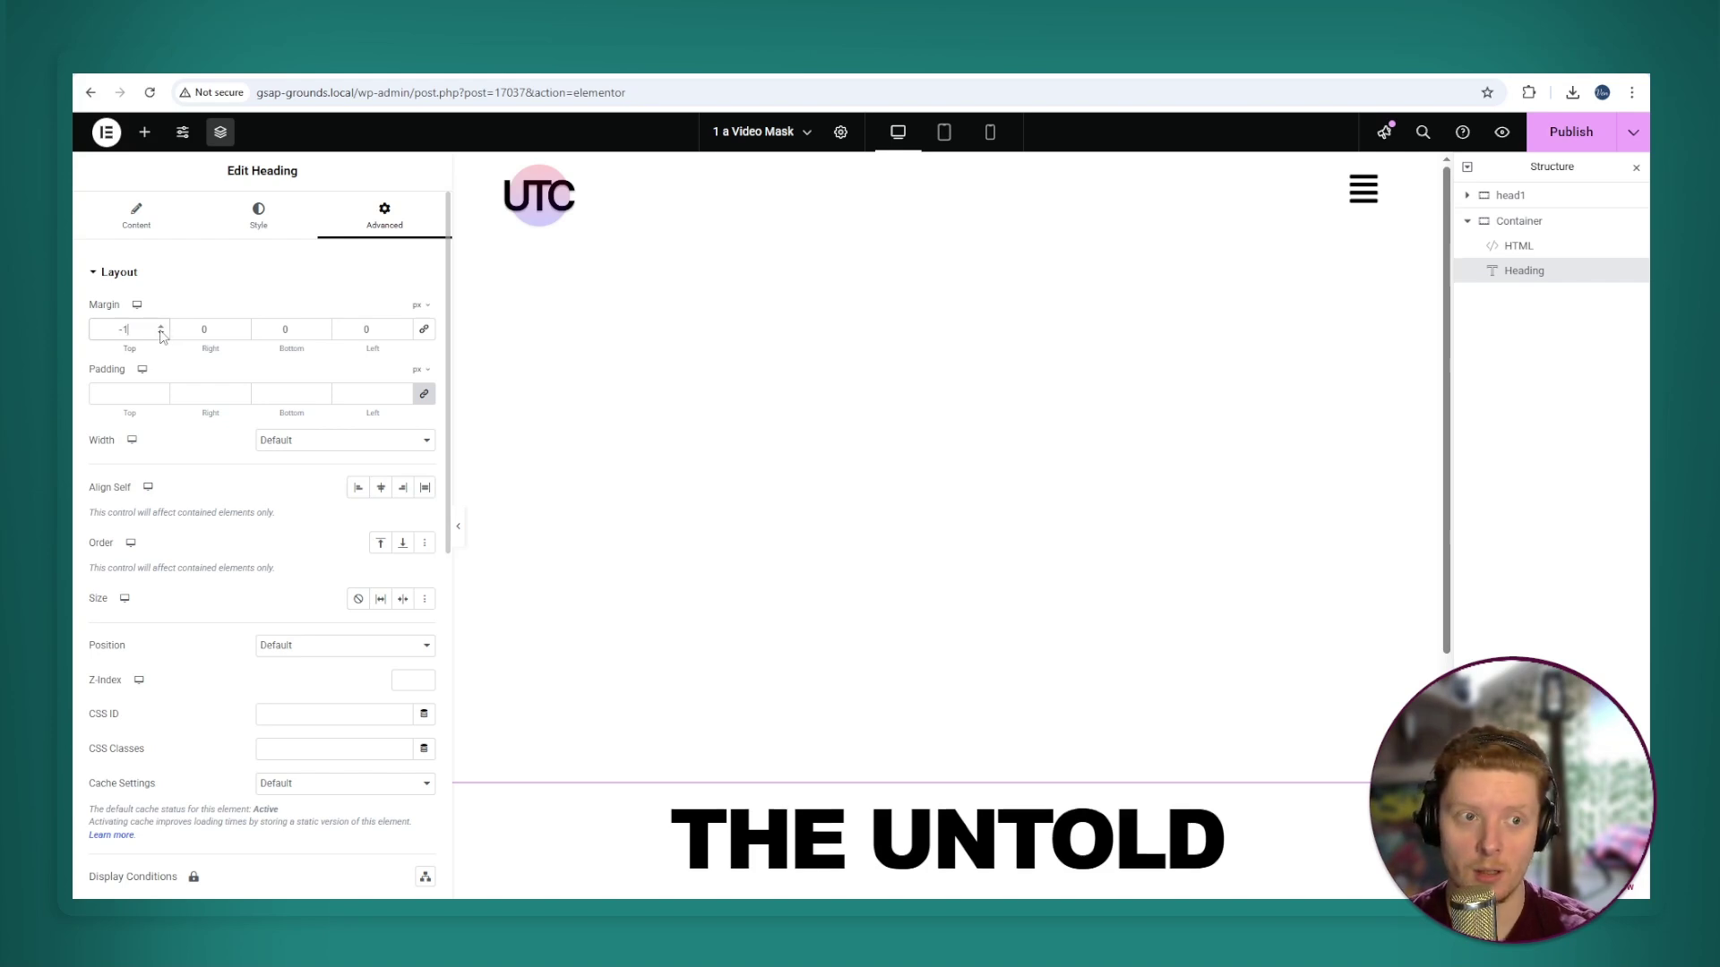
{"action": "left_click", "coordinate": [160, 333]}
{"action": "left_click", "coordinate": [160, 333]}
{"action": "left_click", "coordinate": [161, 332]}
{"action": "type", "text": "85"}
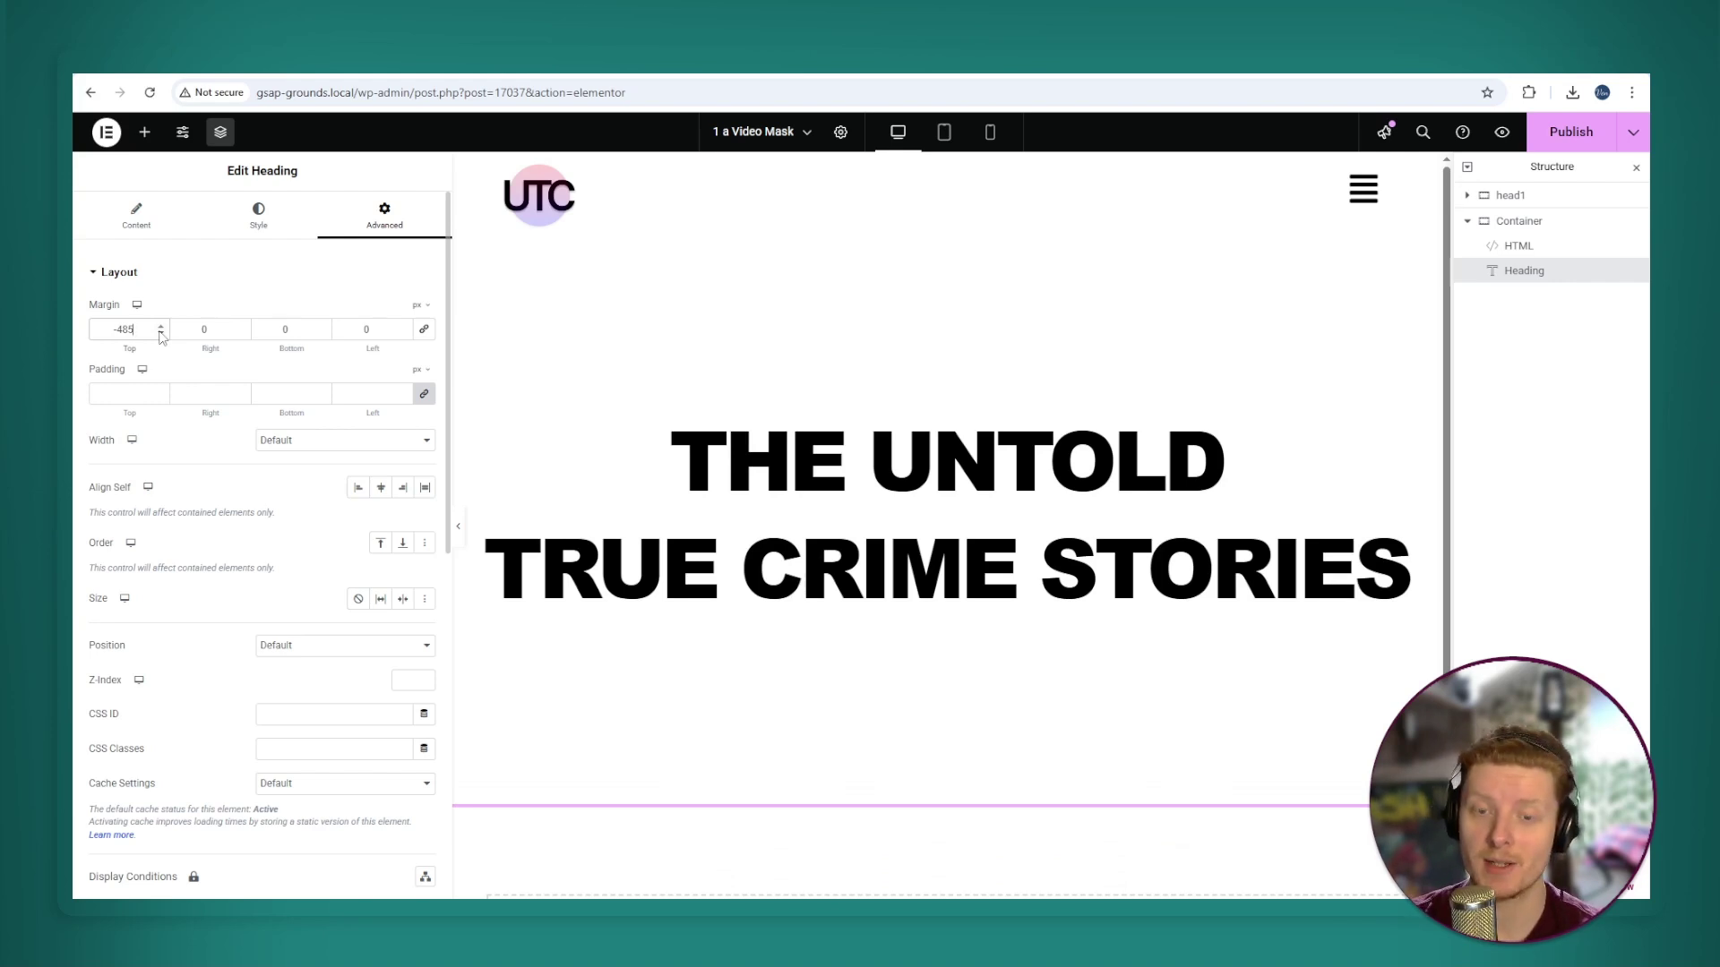
Copy the uploaded video's URL from the media library into the empty source attribute of the HTML widget's code and save the page.
{"action": "left_click", "coordinate": [1519, 246]}
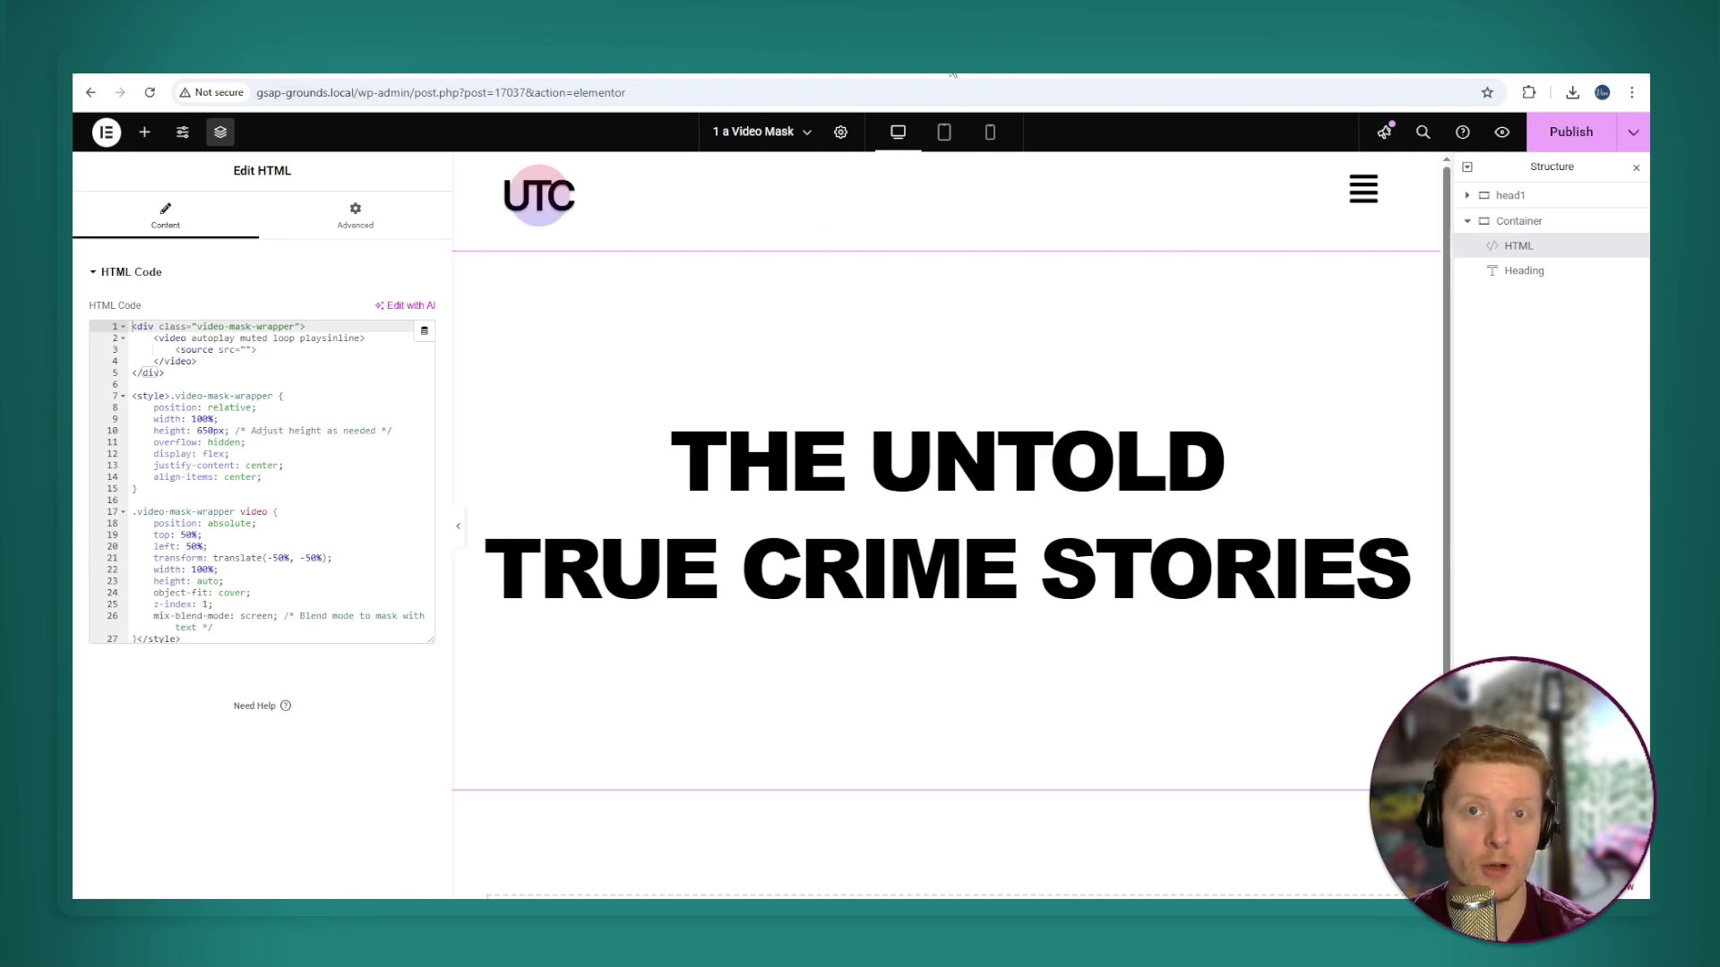
{"action": "left_click", "coordinate": [1164, 76]}
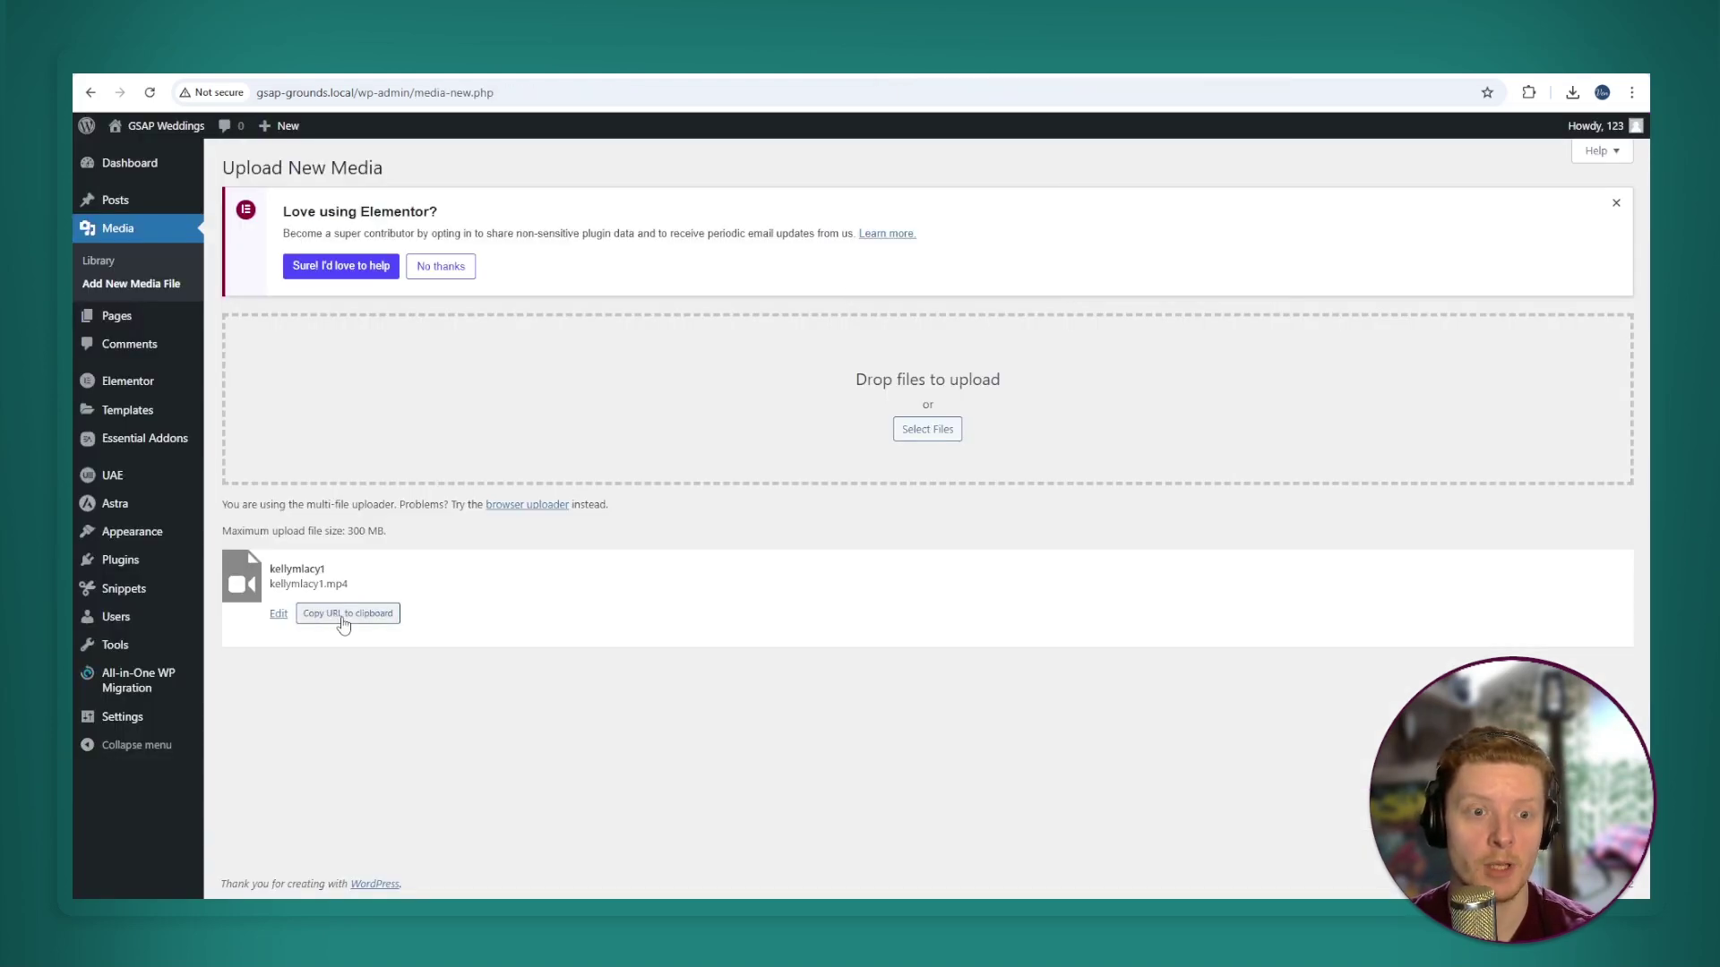
{"action": "left_click", "coordinate": [338, 616]}
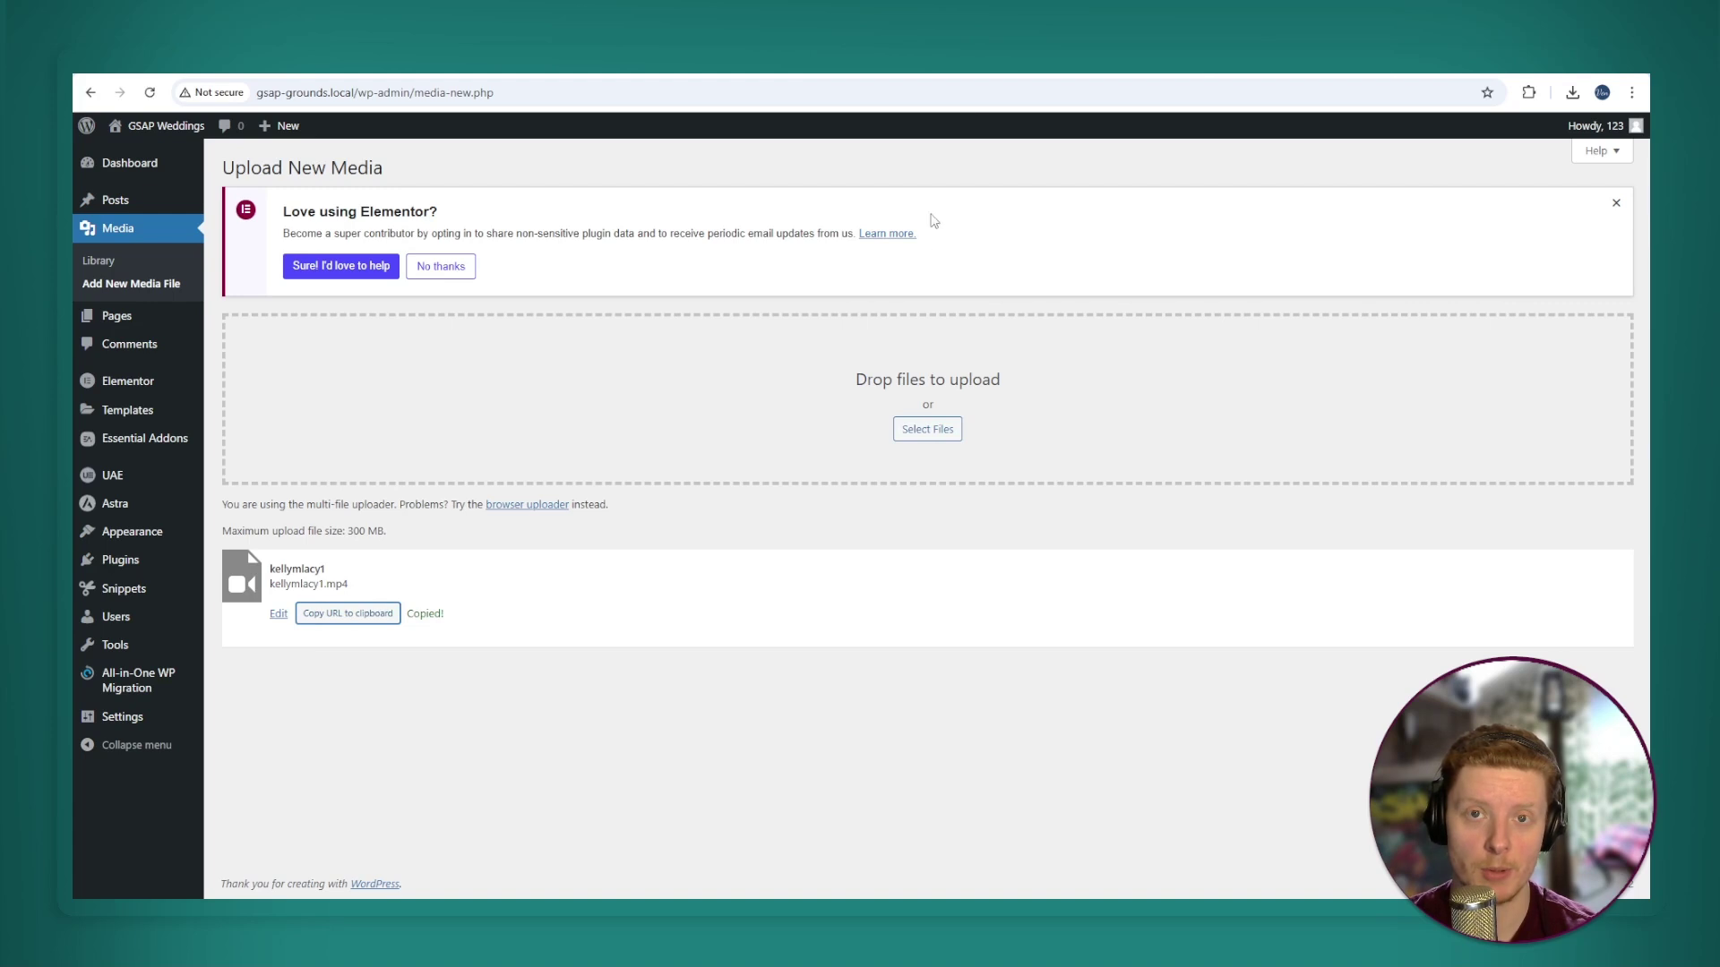
{"action": "left_click", "coordinate": [949, 75]}
{"action": "left_click", "coordinate": [761, 75]}
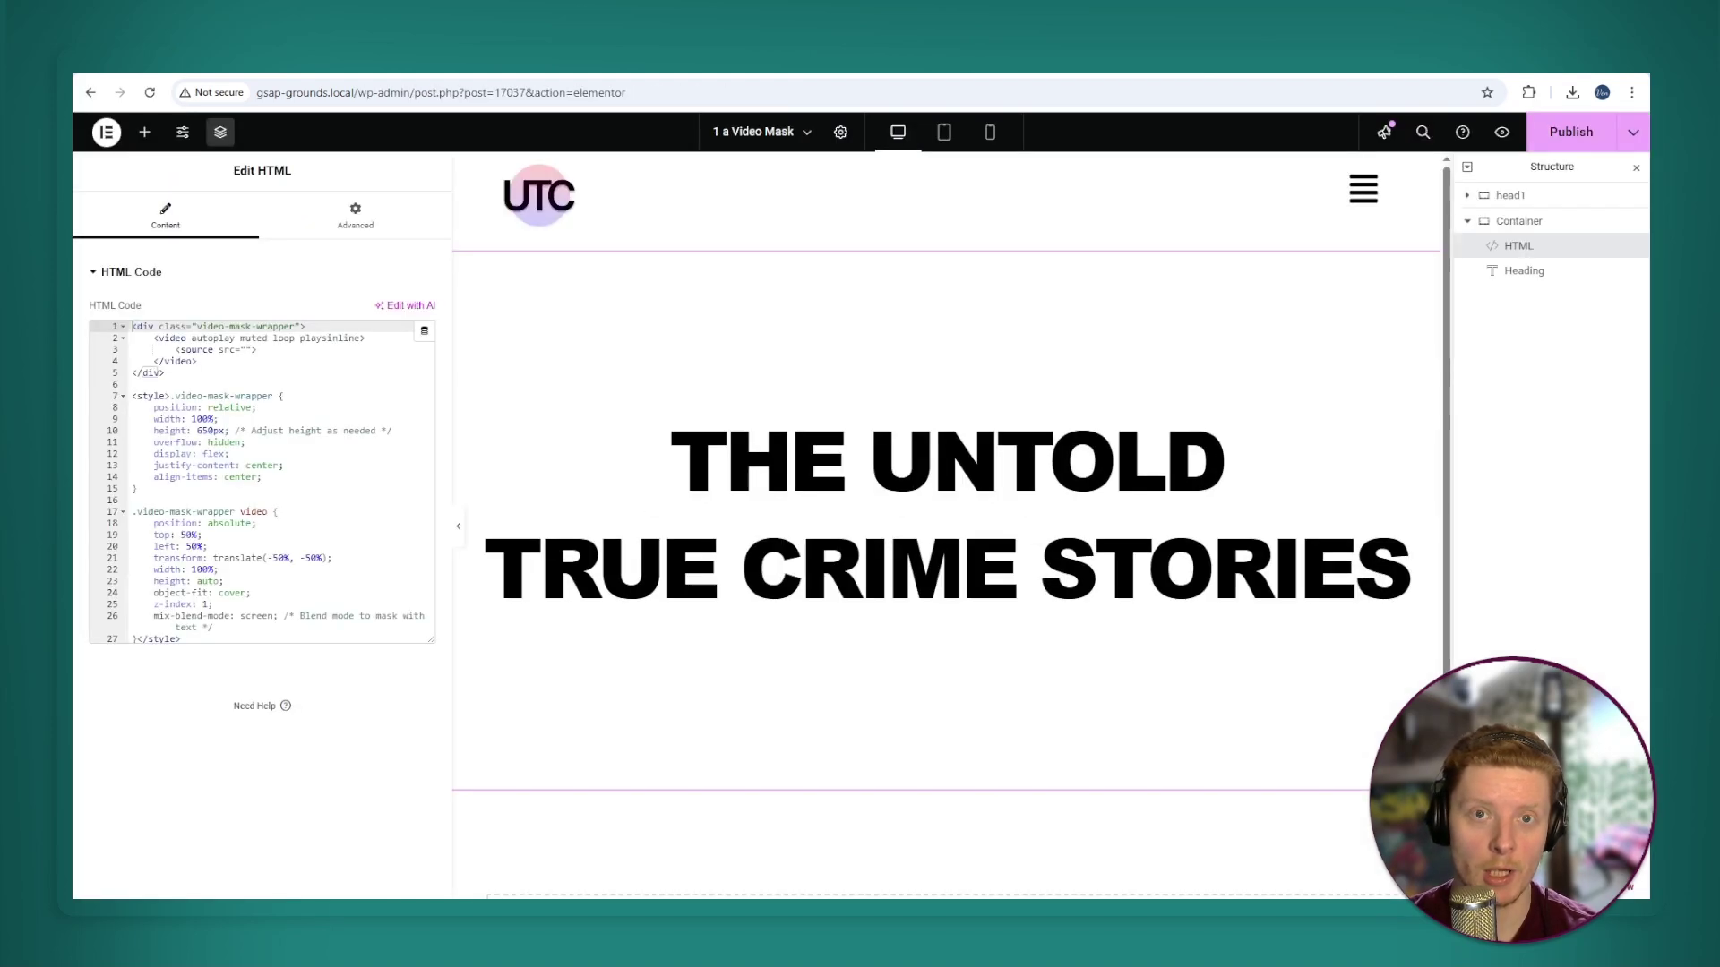
{"action": "left_click", "coordinate": [246, 350]}
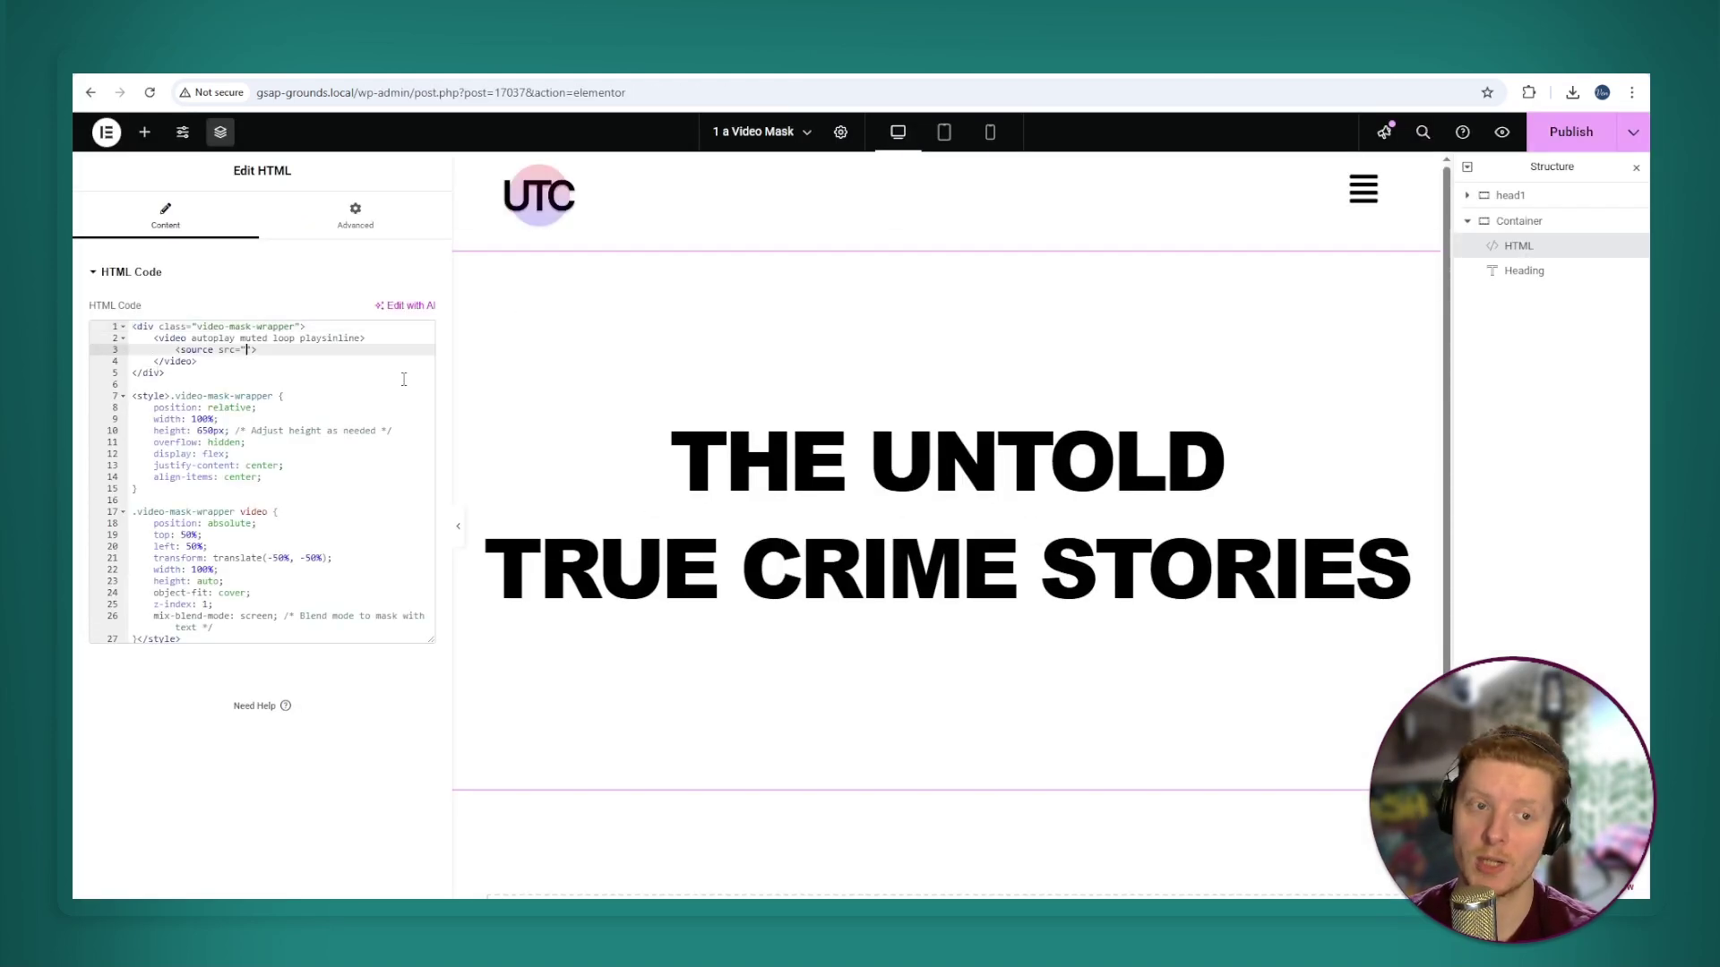
{"action": "key", "text": "ctrl+v"}
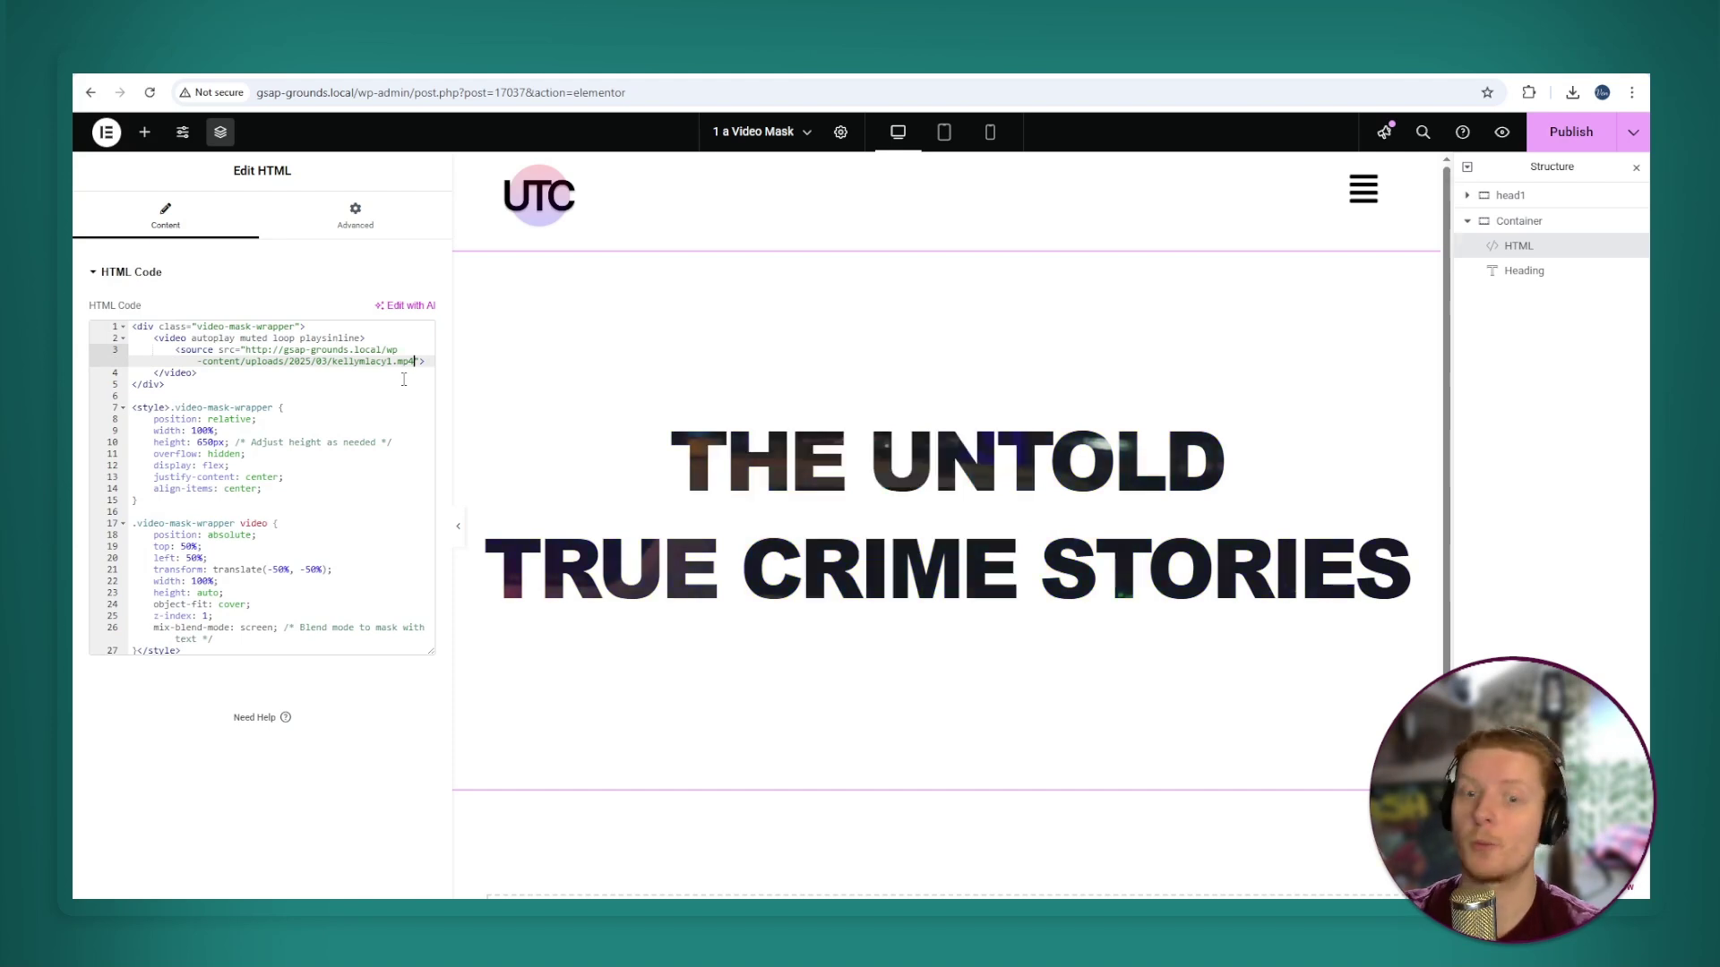
{"action": "left_click", "coordinate": [1190, 637]}
{"action": "key", "text": "ctrl+s"}
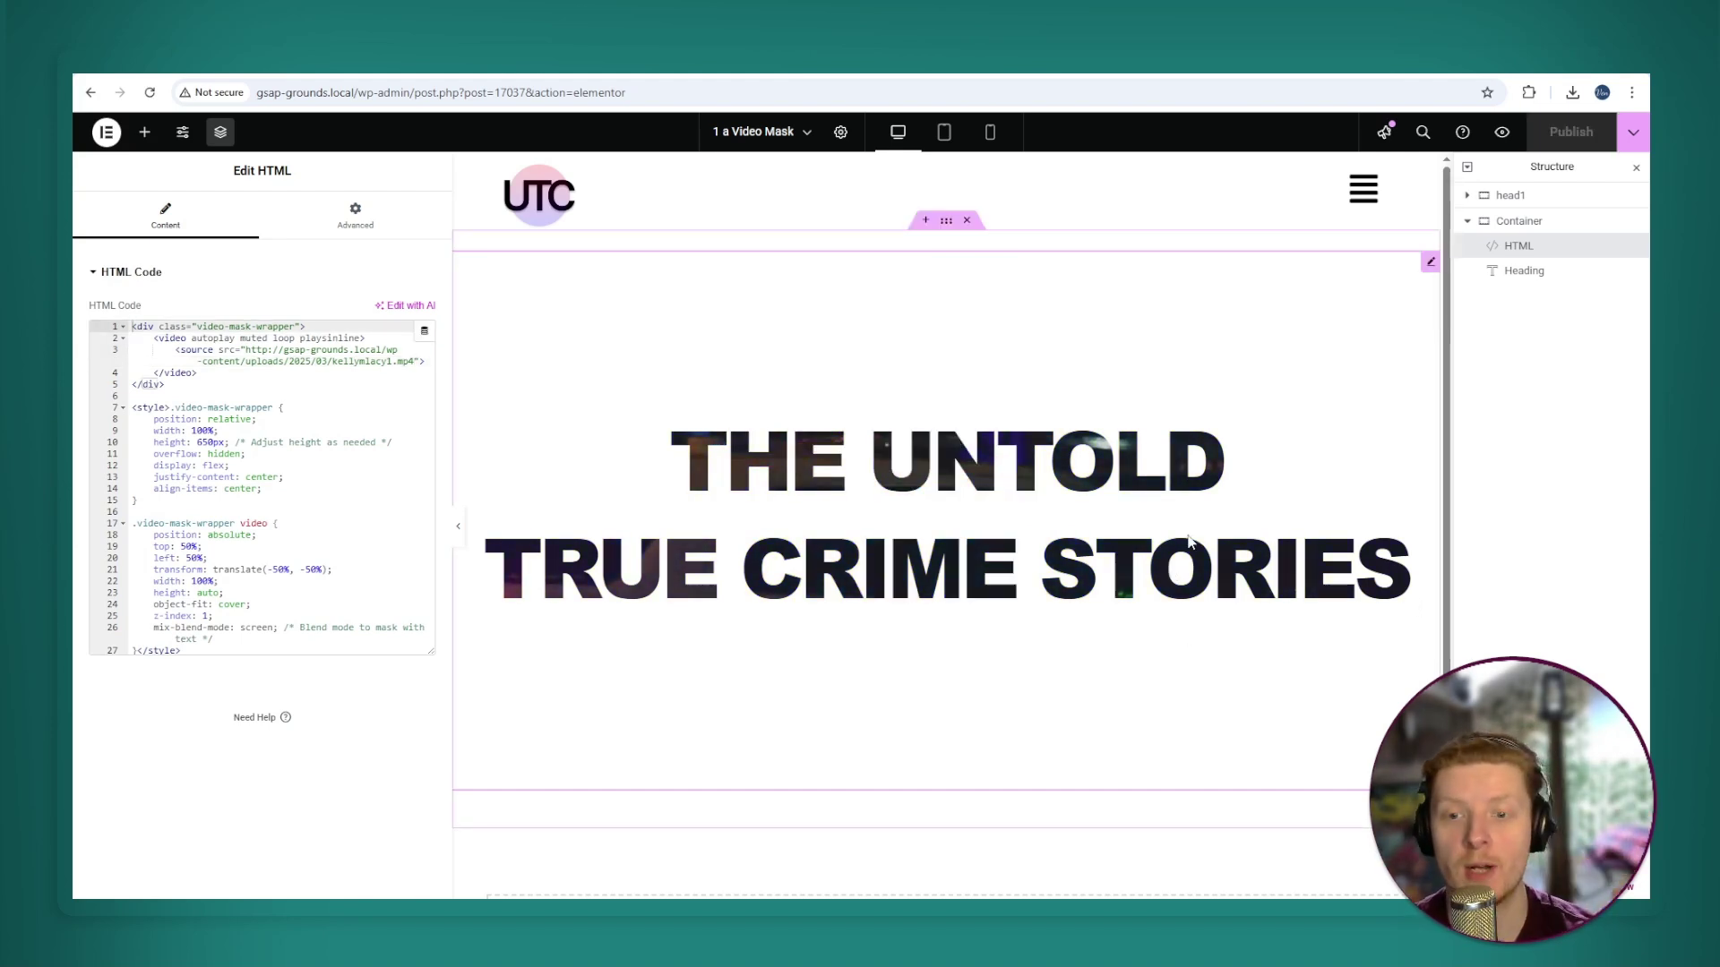
Set the heading's font size to 39 px for the mobile layout.
{"action": "left_click", "coordinate": [1025, 529]}
{"action": "left_click", "coordinate": [990, 132]}
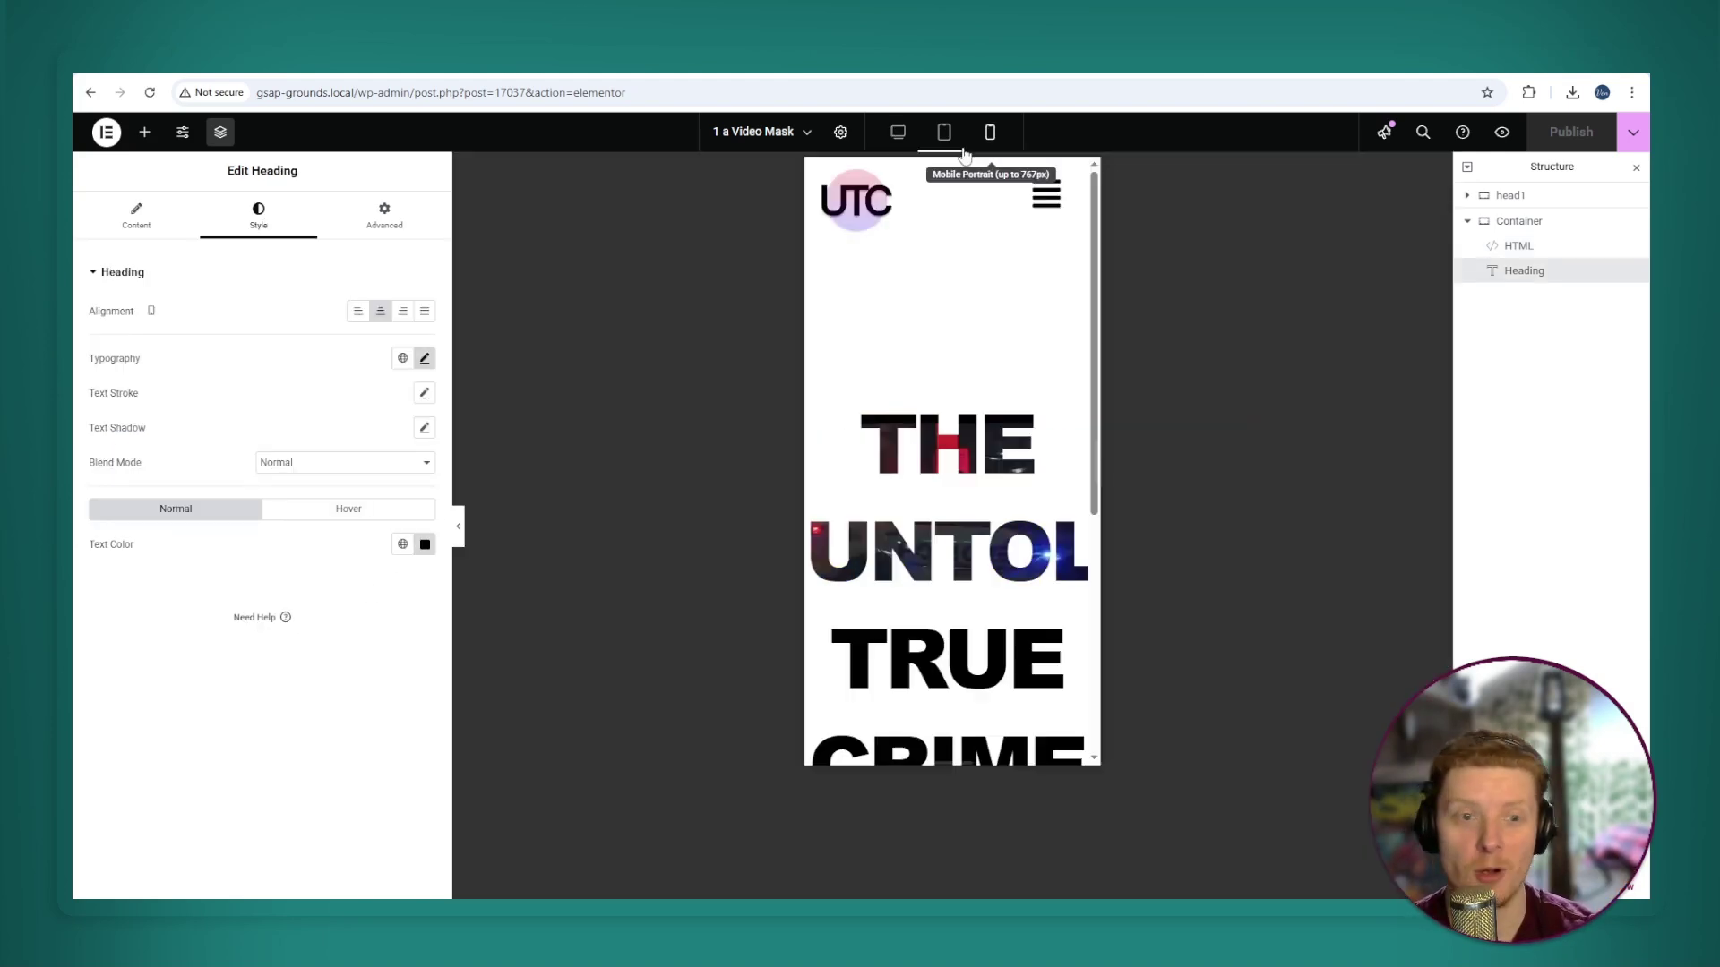
{"action": "left_click", "coordinate": [425, 358]}
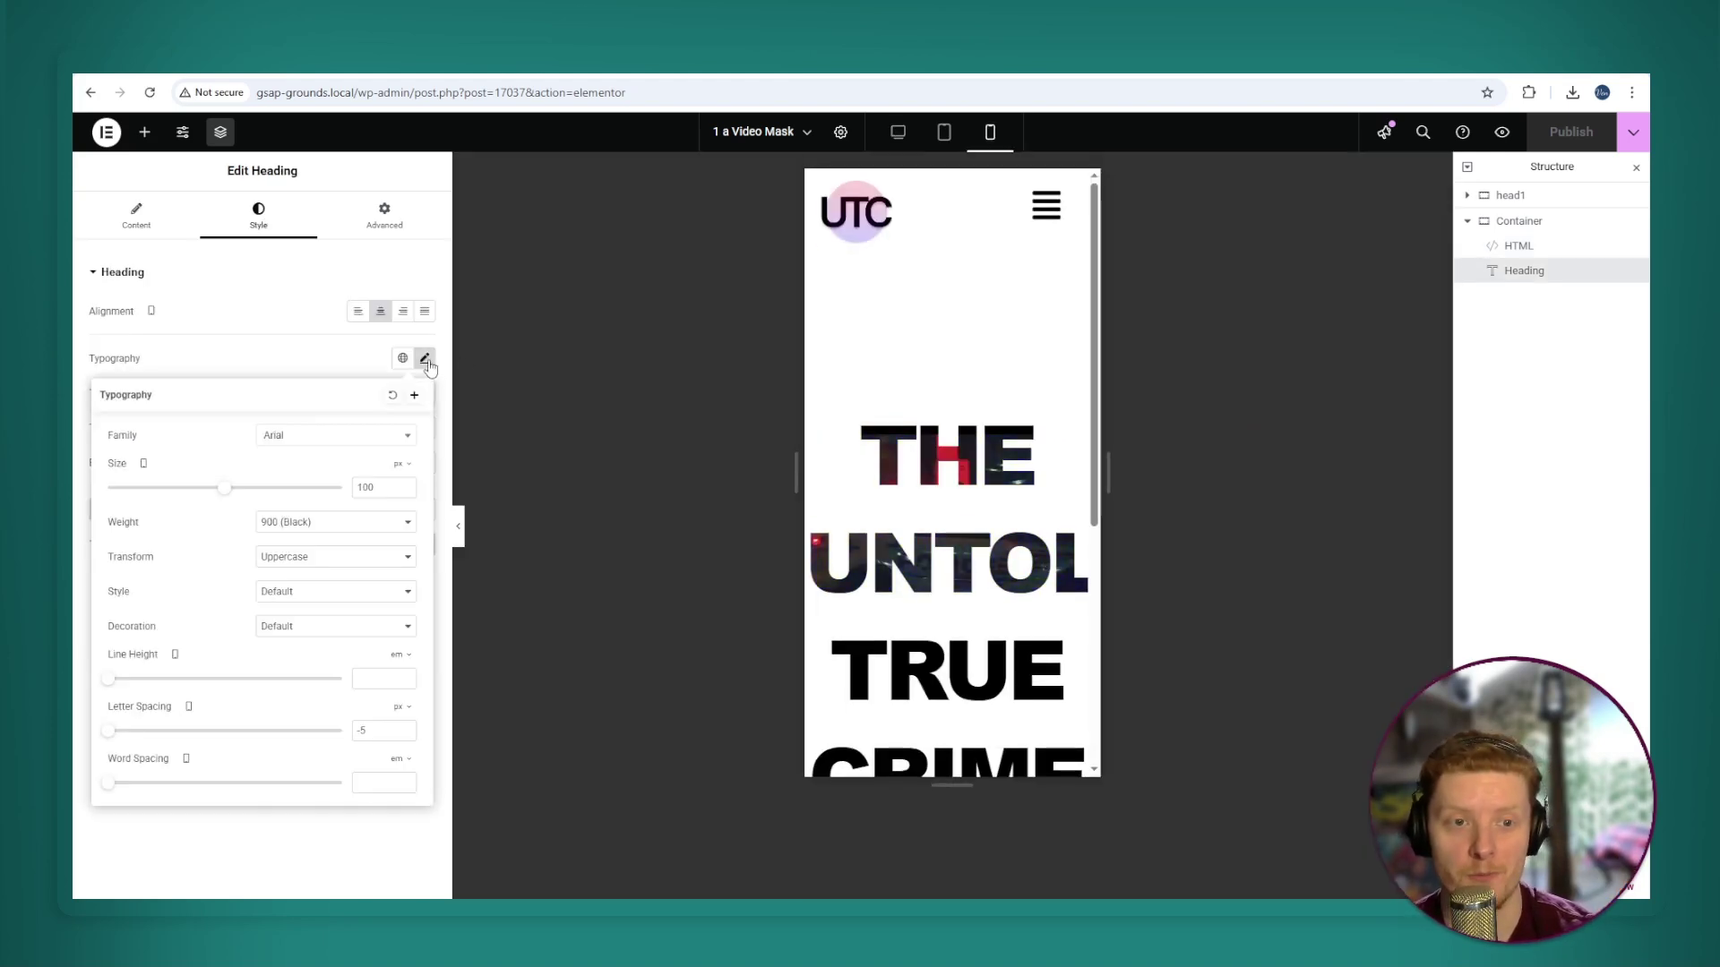
{"action": "left_click", "coordinate": [407, 491]}
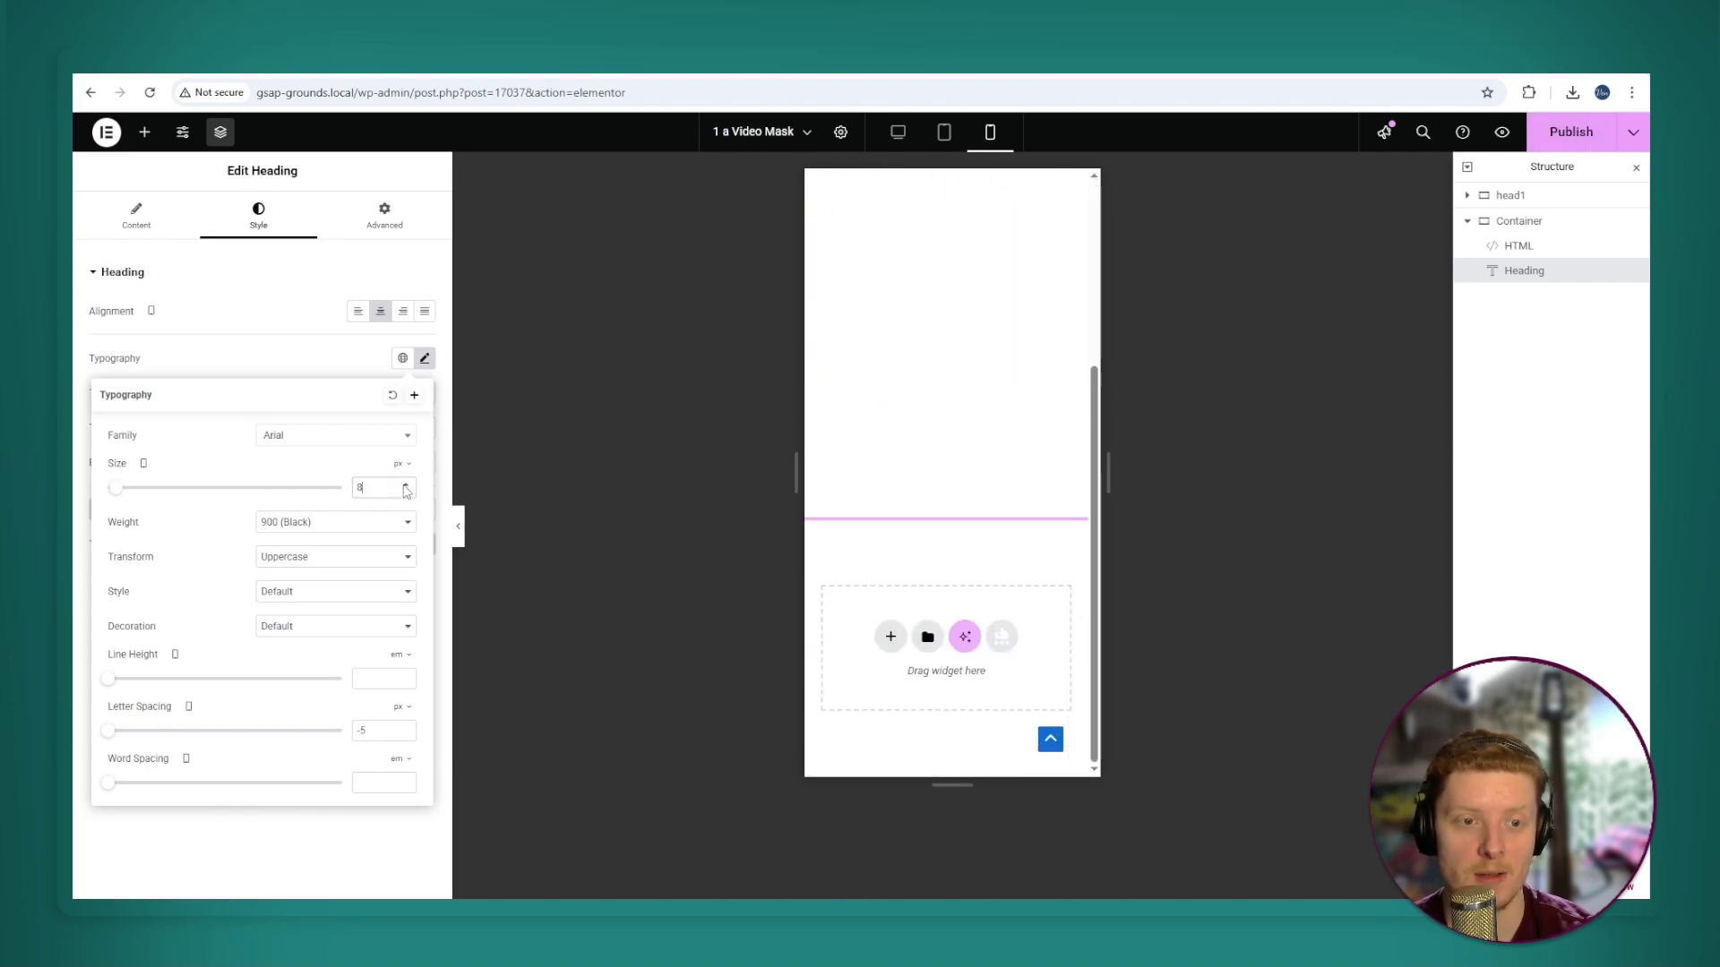
{"action": "left_click", "coordinate": [407, 484]}
{"action": "left_click", "coordinate": [407, 485]}
{"action": "left_click", "coordinate": [406, 485]}
{"action": "left_click", "coordinate": [406, 485]}
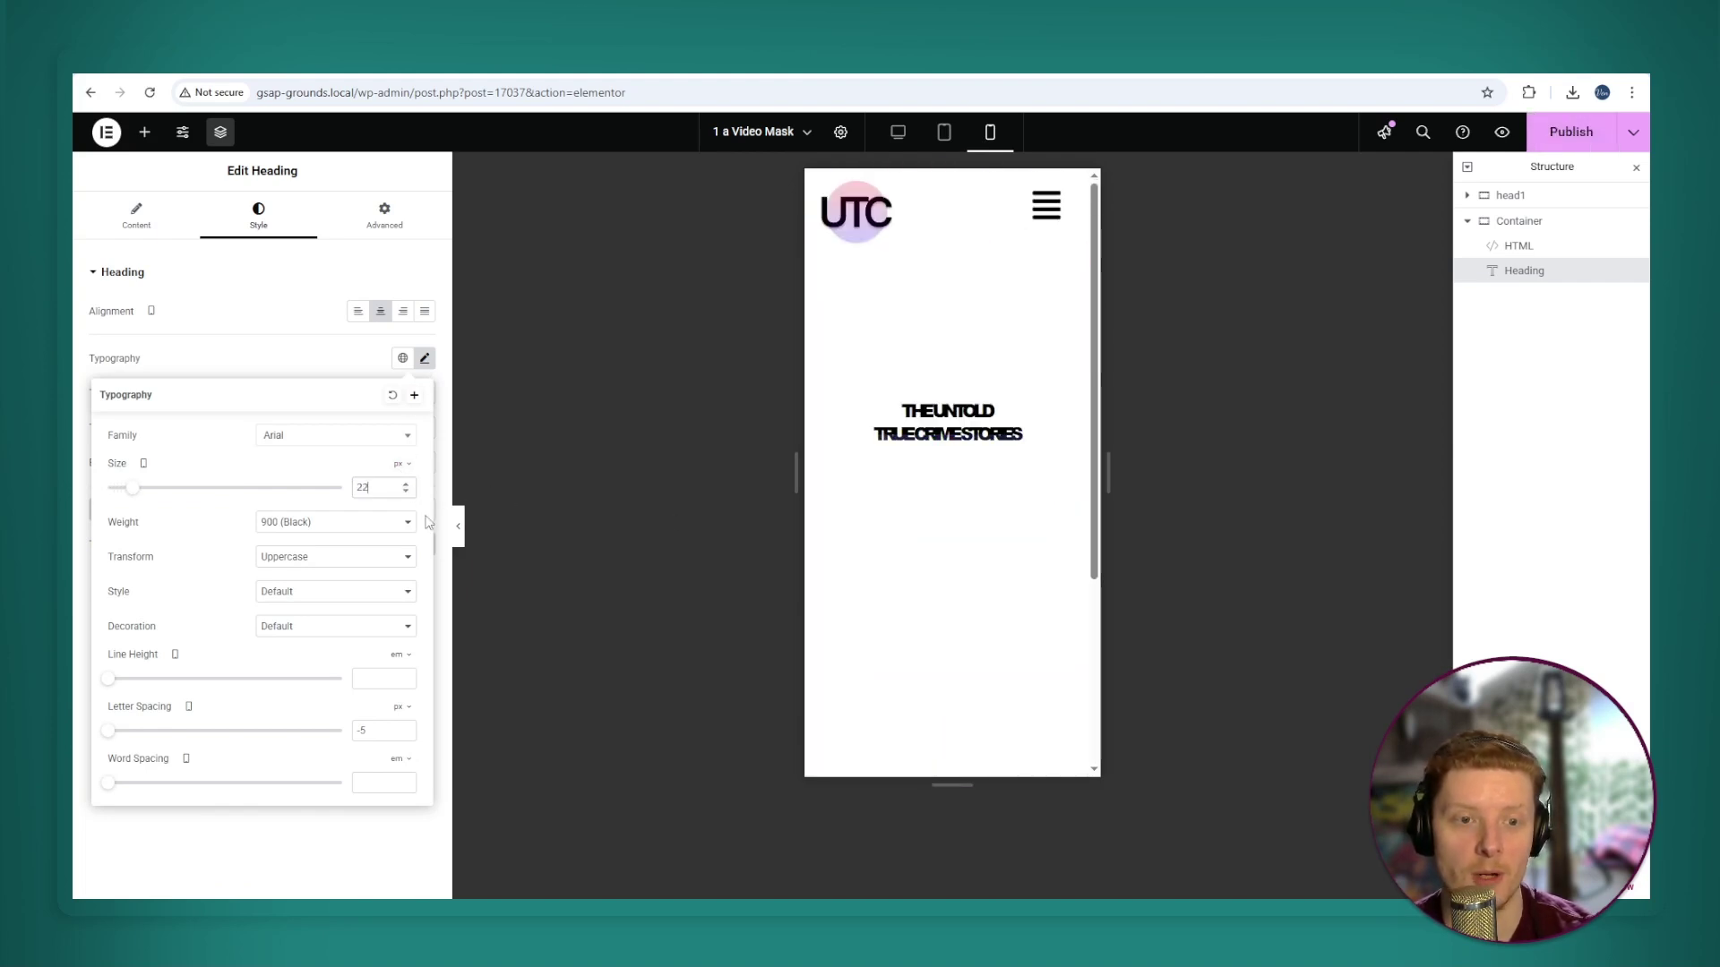
{"action": "left_click", "coordinate": [406, 484]}
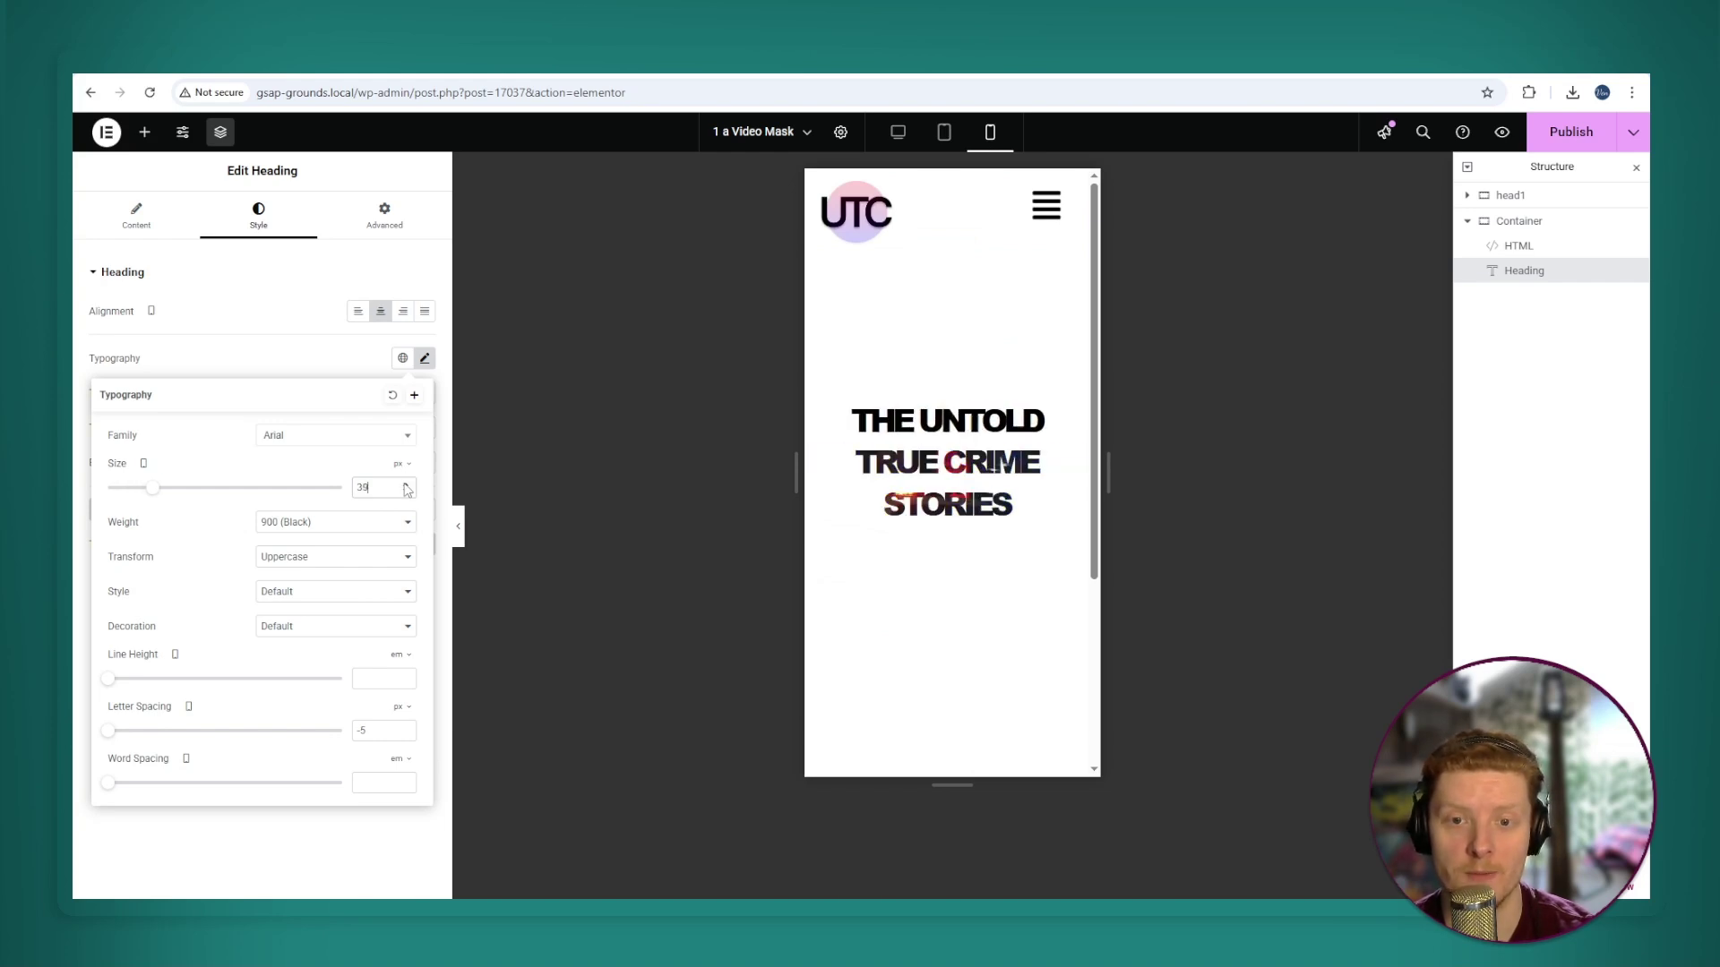
Check the heading and its typography settings in the tablet layout and return to the desktop layout.
{"action": "left_click", "coordinate": [944, 132]}
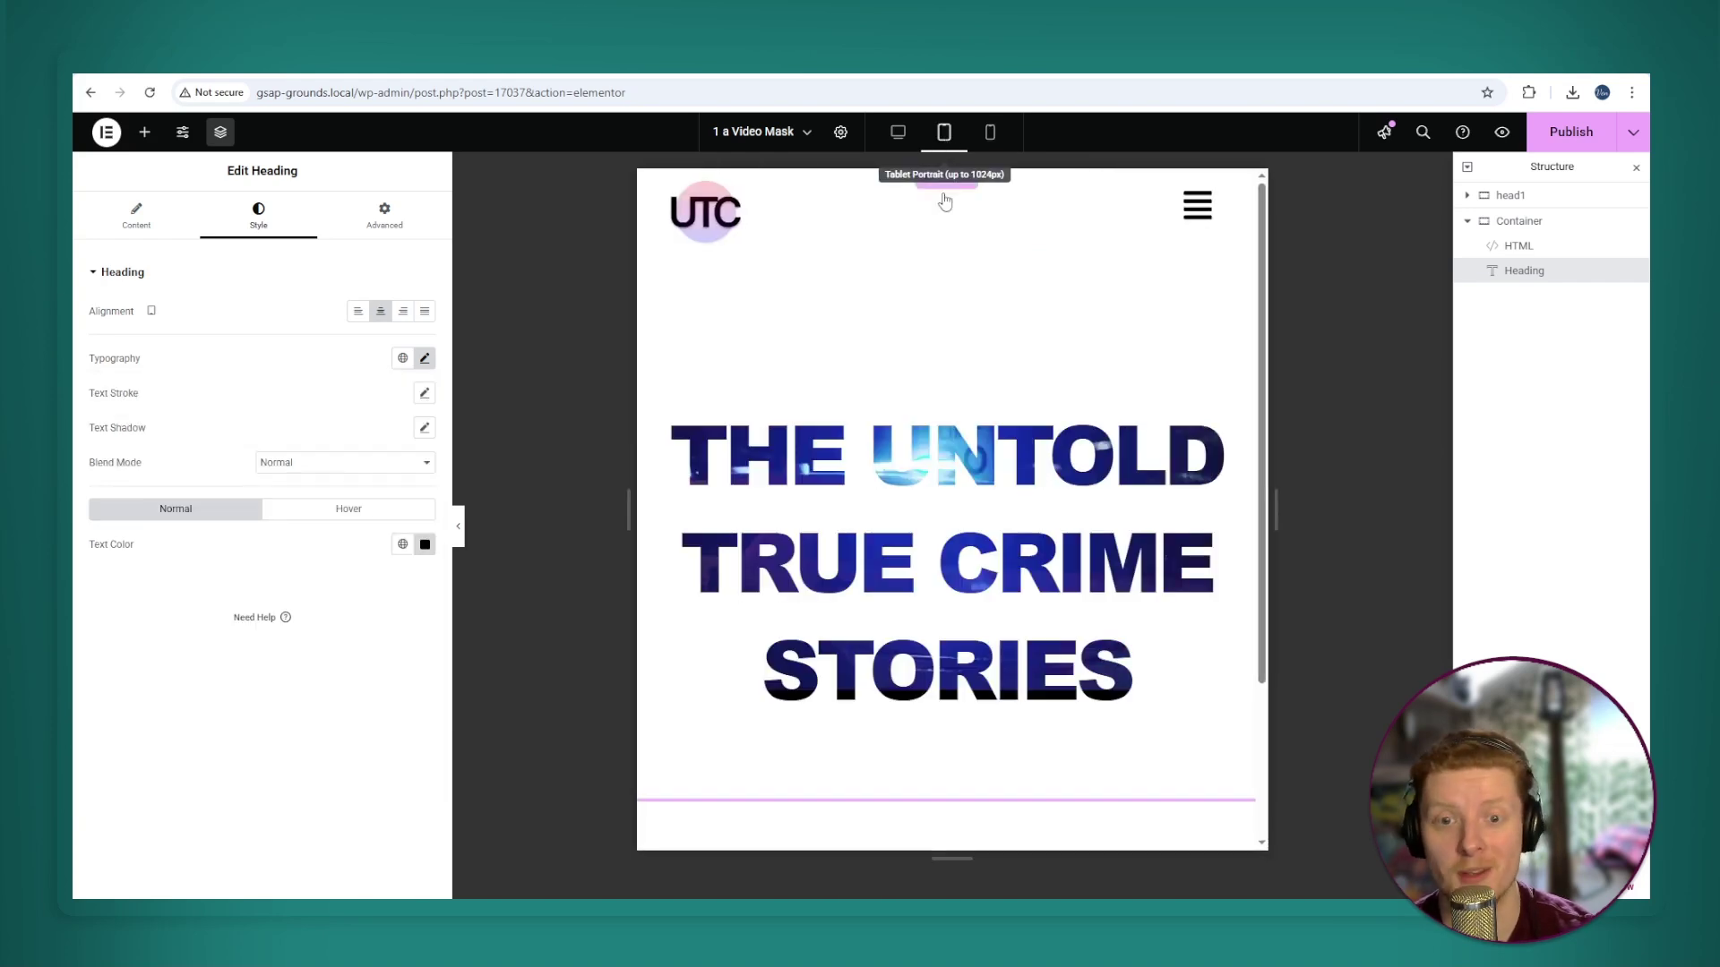
{"action": "left_click", "coordinate": [425, 358]}
{"action": "left_click", "coordinate": [897, 131]}
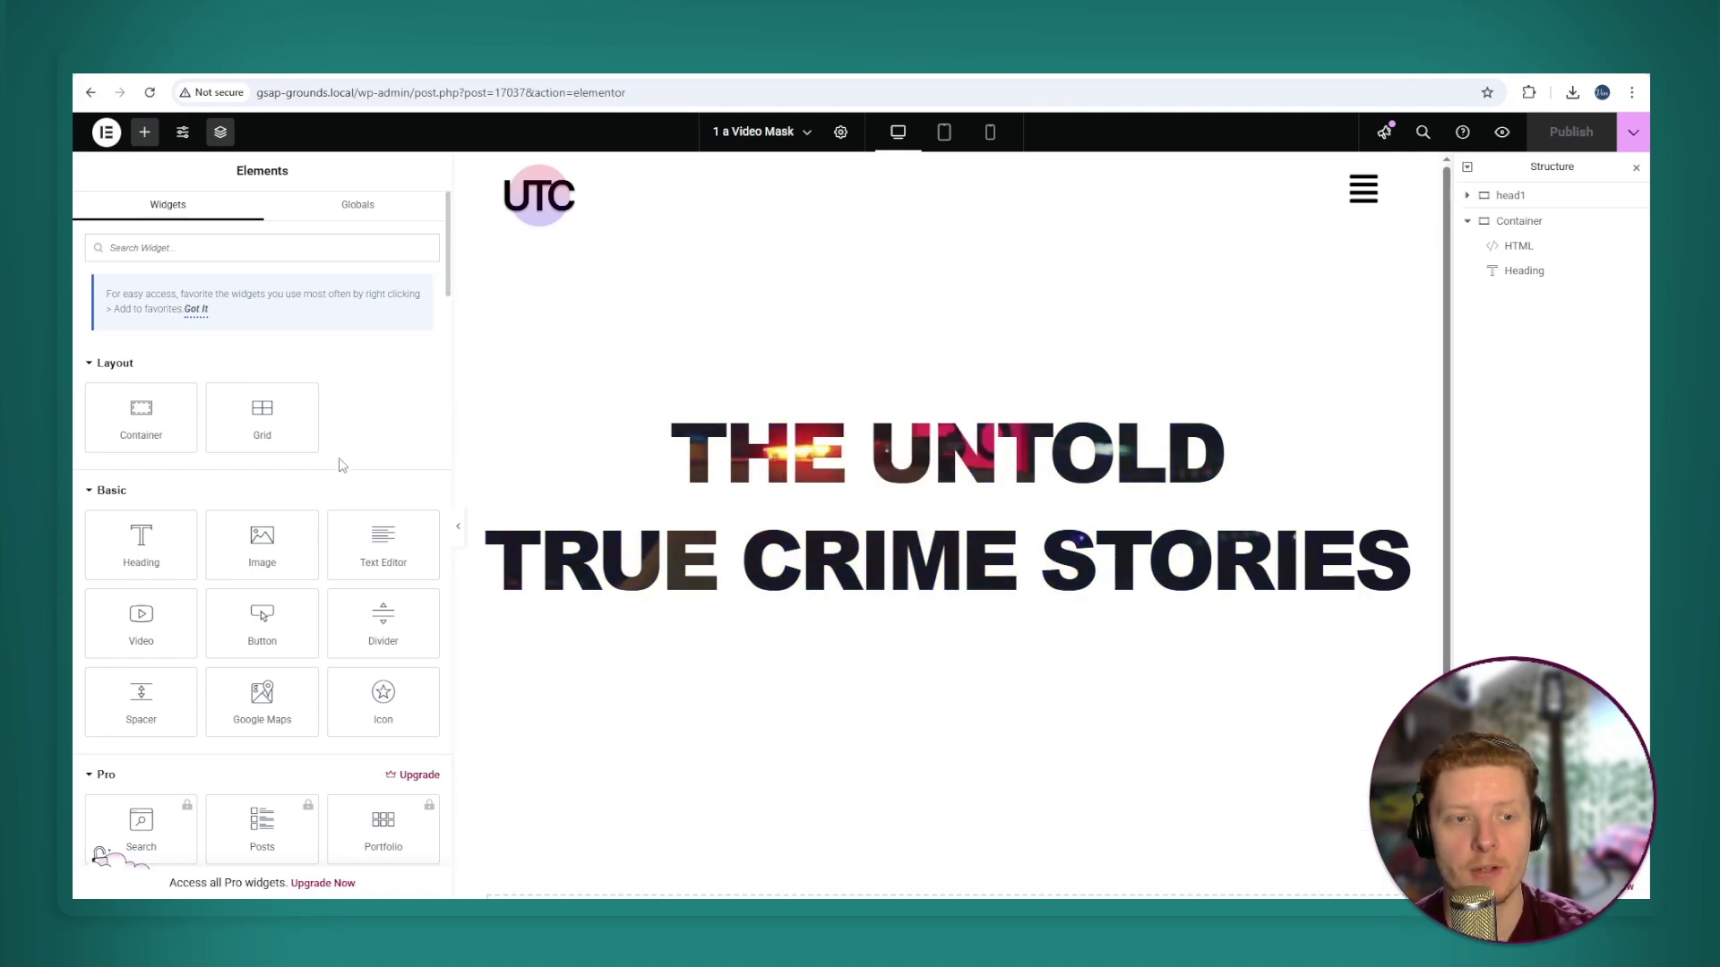
Add a Button widget below the heading in the container and centre it.
{"action": "left_click_drag", "start_coordinate": [266, 617], "coordinate": [1198, 570]}
{"action": "left_click_drag", "start_coordinate": [1522, 272], "coordinate": [1532, 309]}
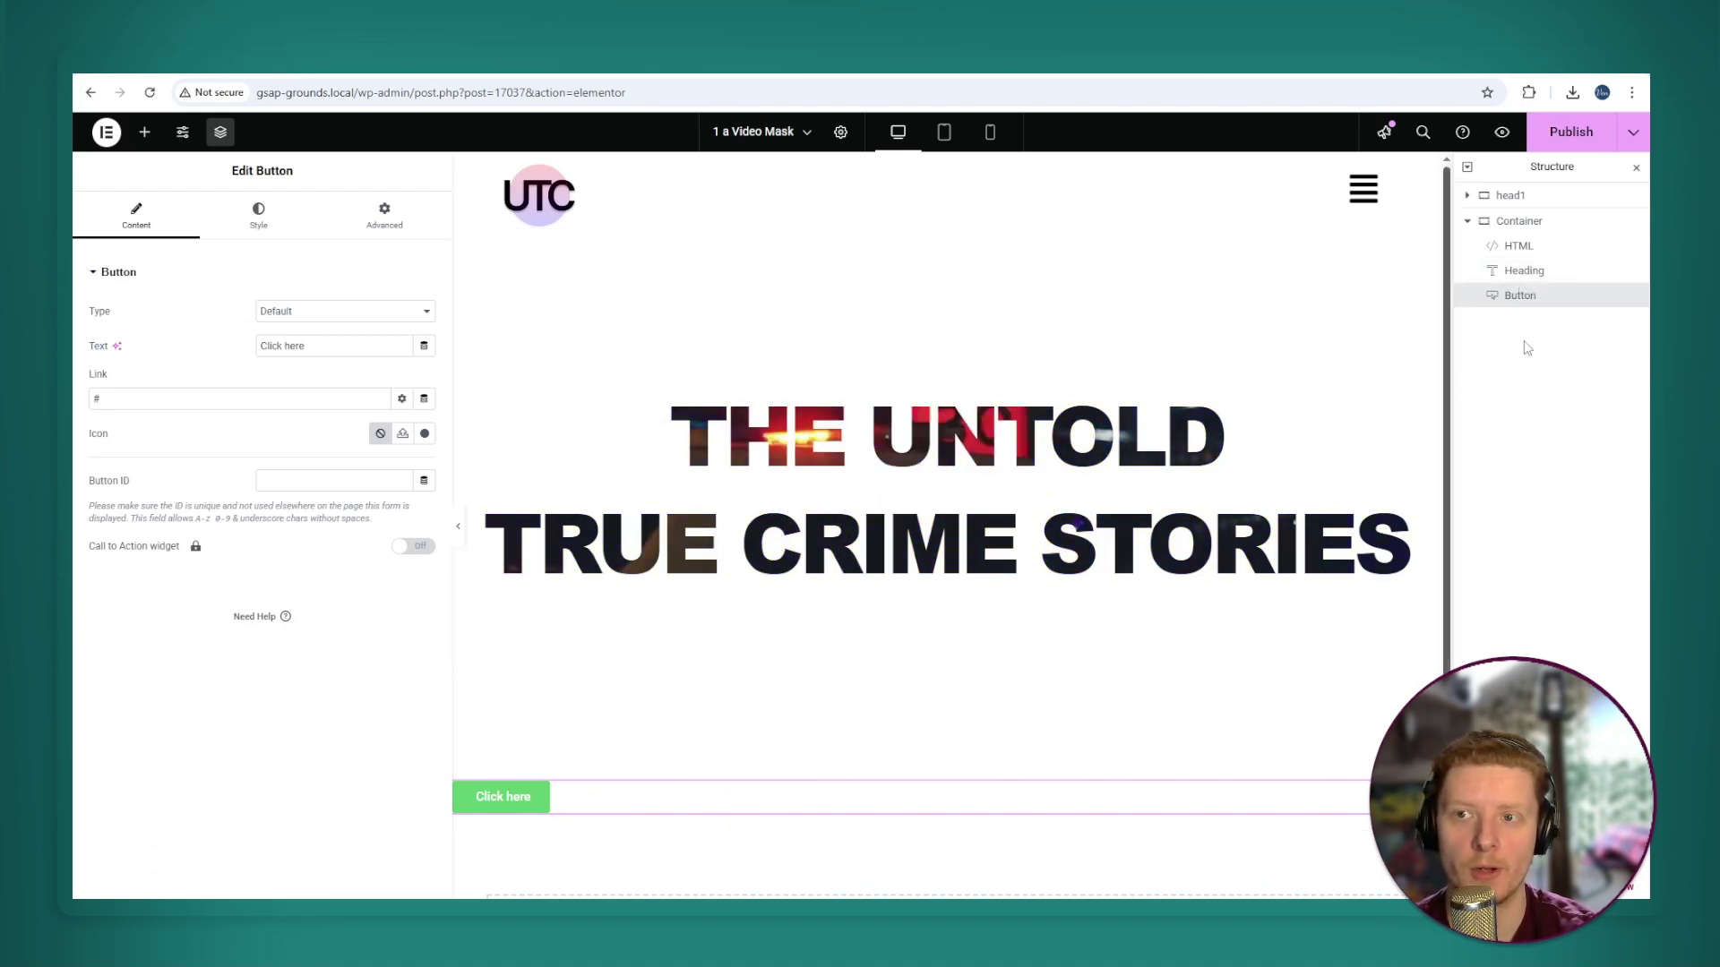
{"action": "left_click", "coordinate": [259, 217]}
{"action": "left_click", "coordinate": [379, 312]}
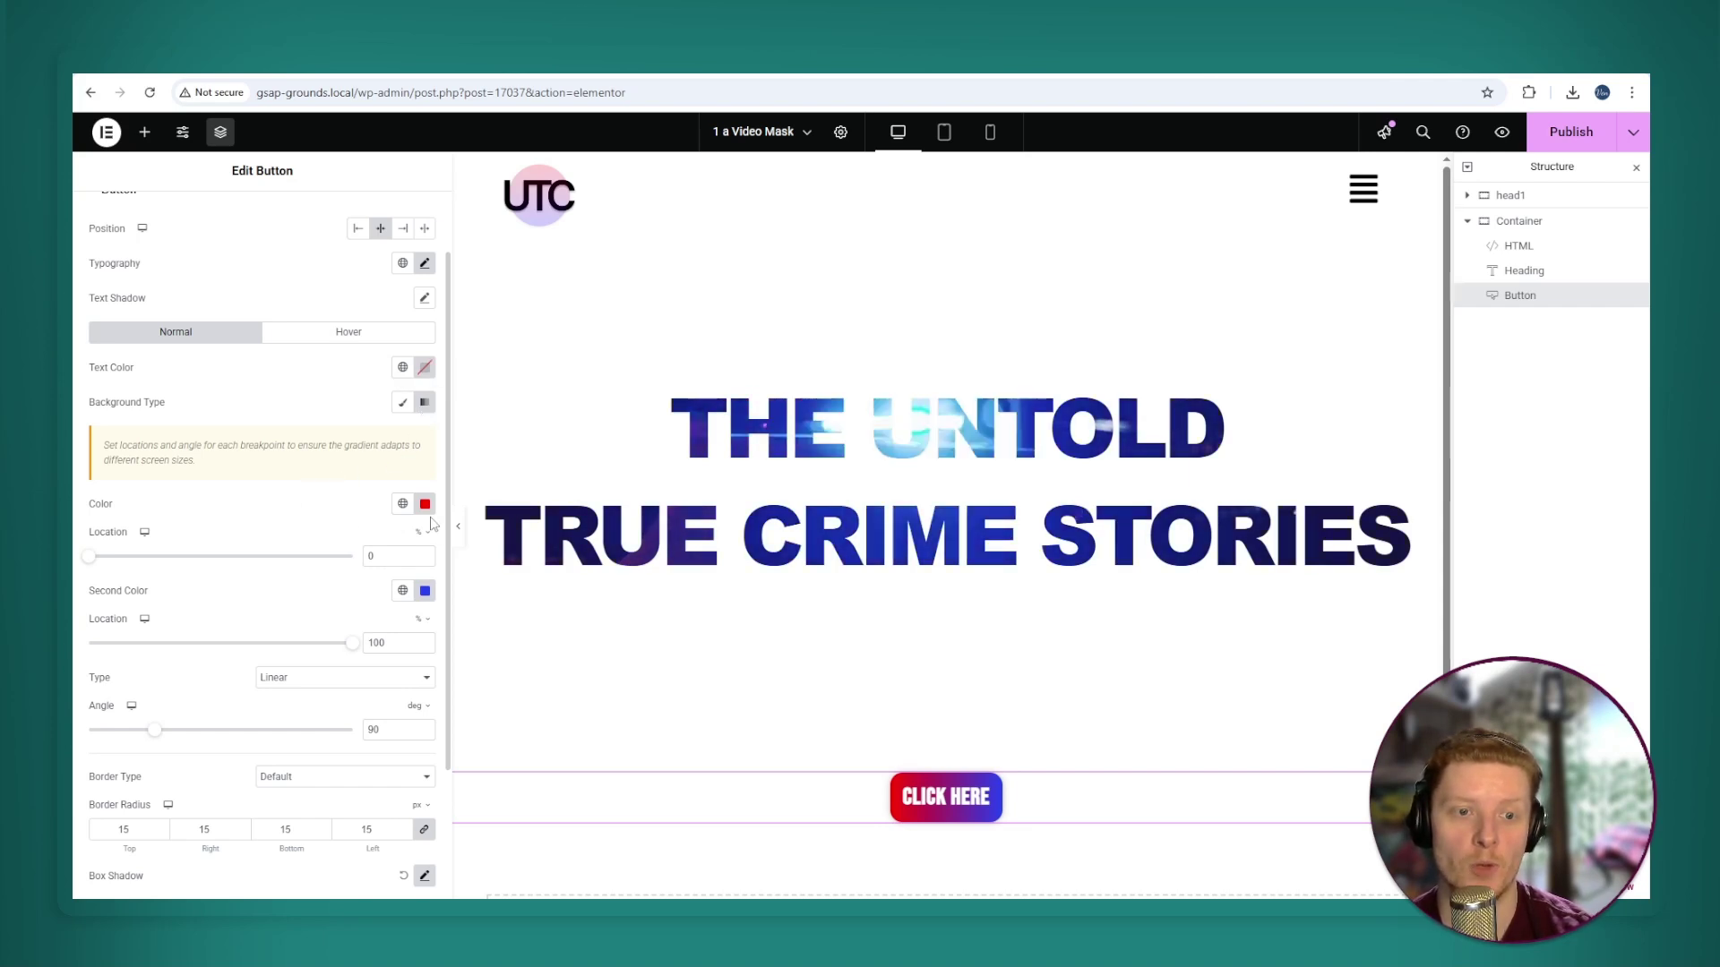
Examine the button's normal gradient, border radius and padding settings and its hover style.
{"action": "scroll", "coordinate": [306, 579], "scroll_direction": "down", "scroll_amount": 1}
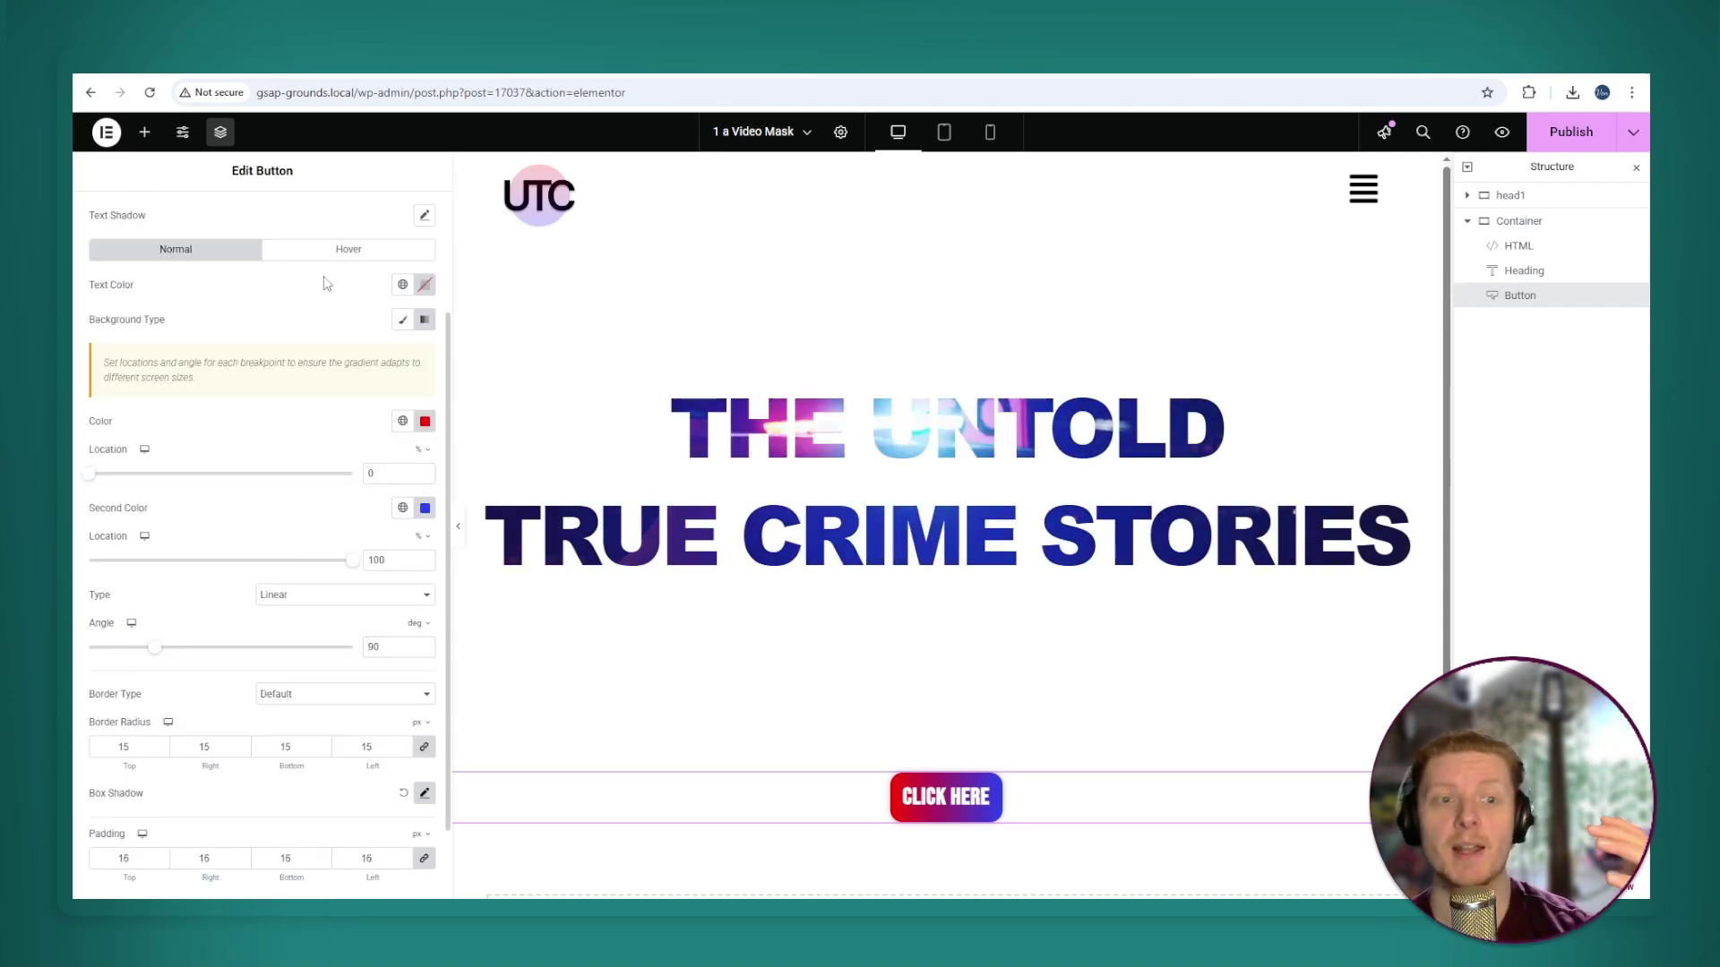
{"action": "left_click", "coordinate": [362, 250]}
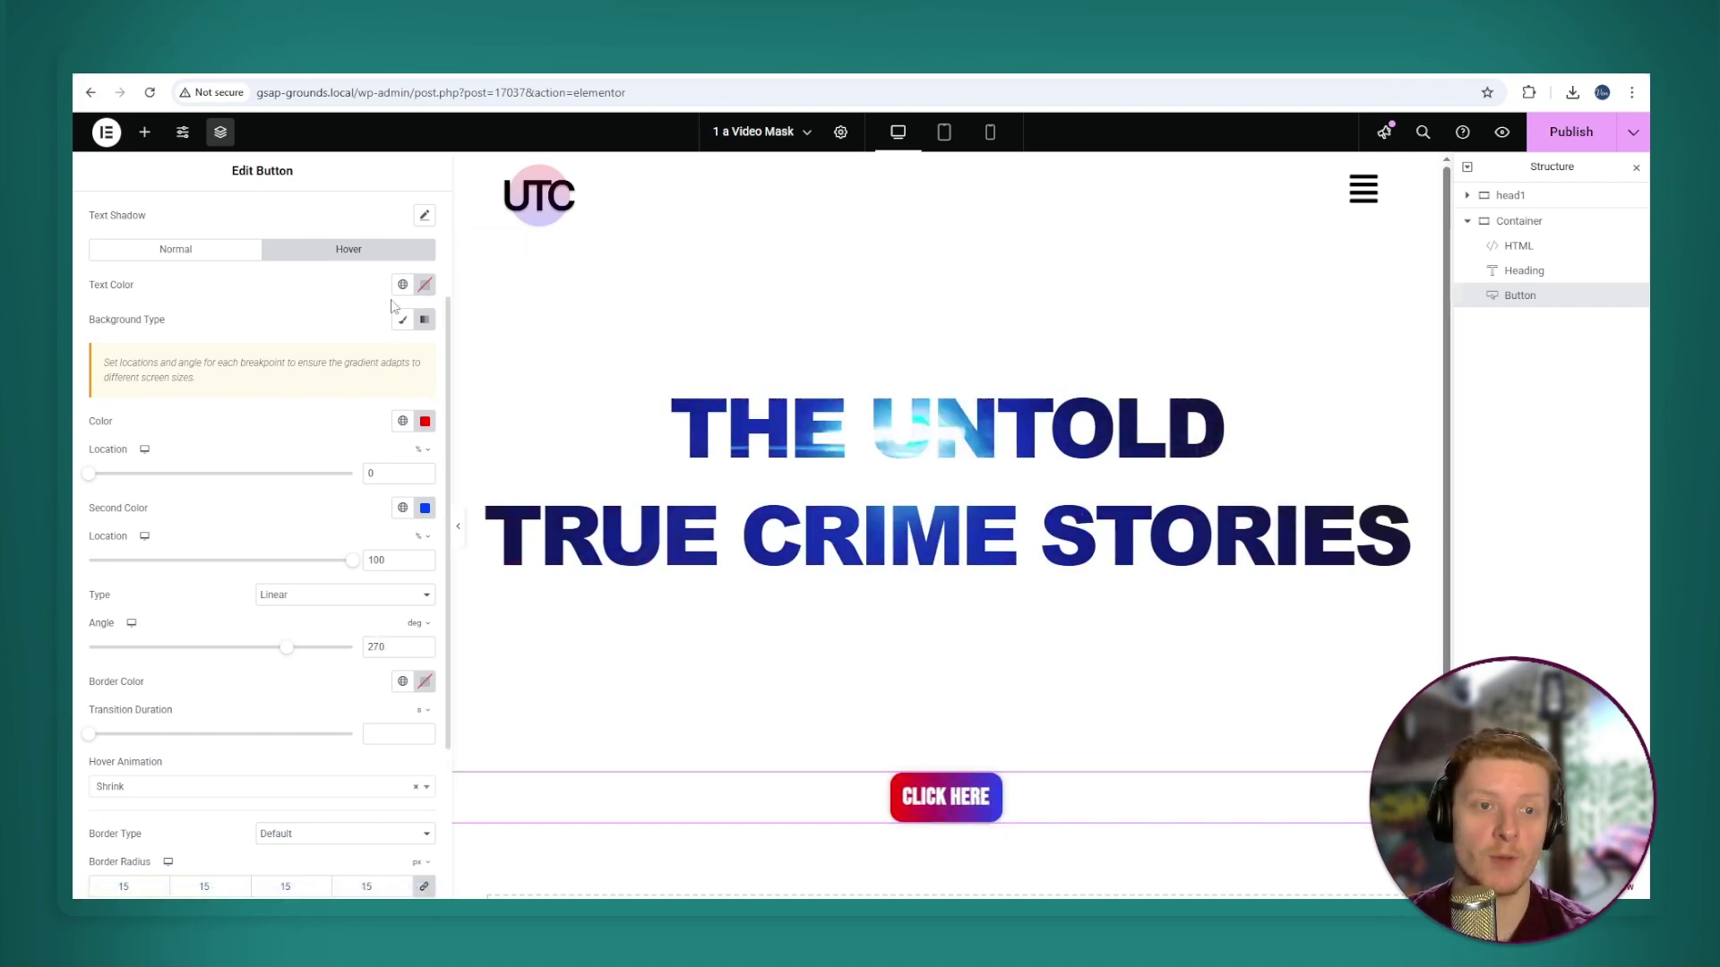
{"action": "scroll", "coordinate": [381, 265], "scroll_direction": "up", "scroll_amount": 2}
Set the button's top margin to about -187 px so it sits just under the heading, and publish the page.
{"action": "left_click", "coordinate": [384, 215]}
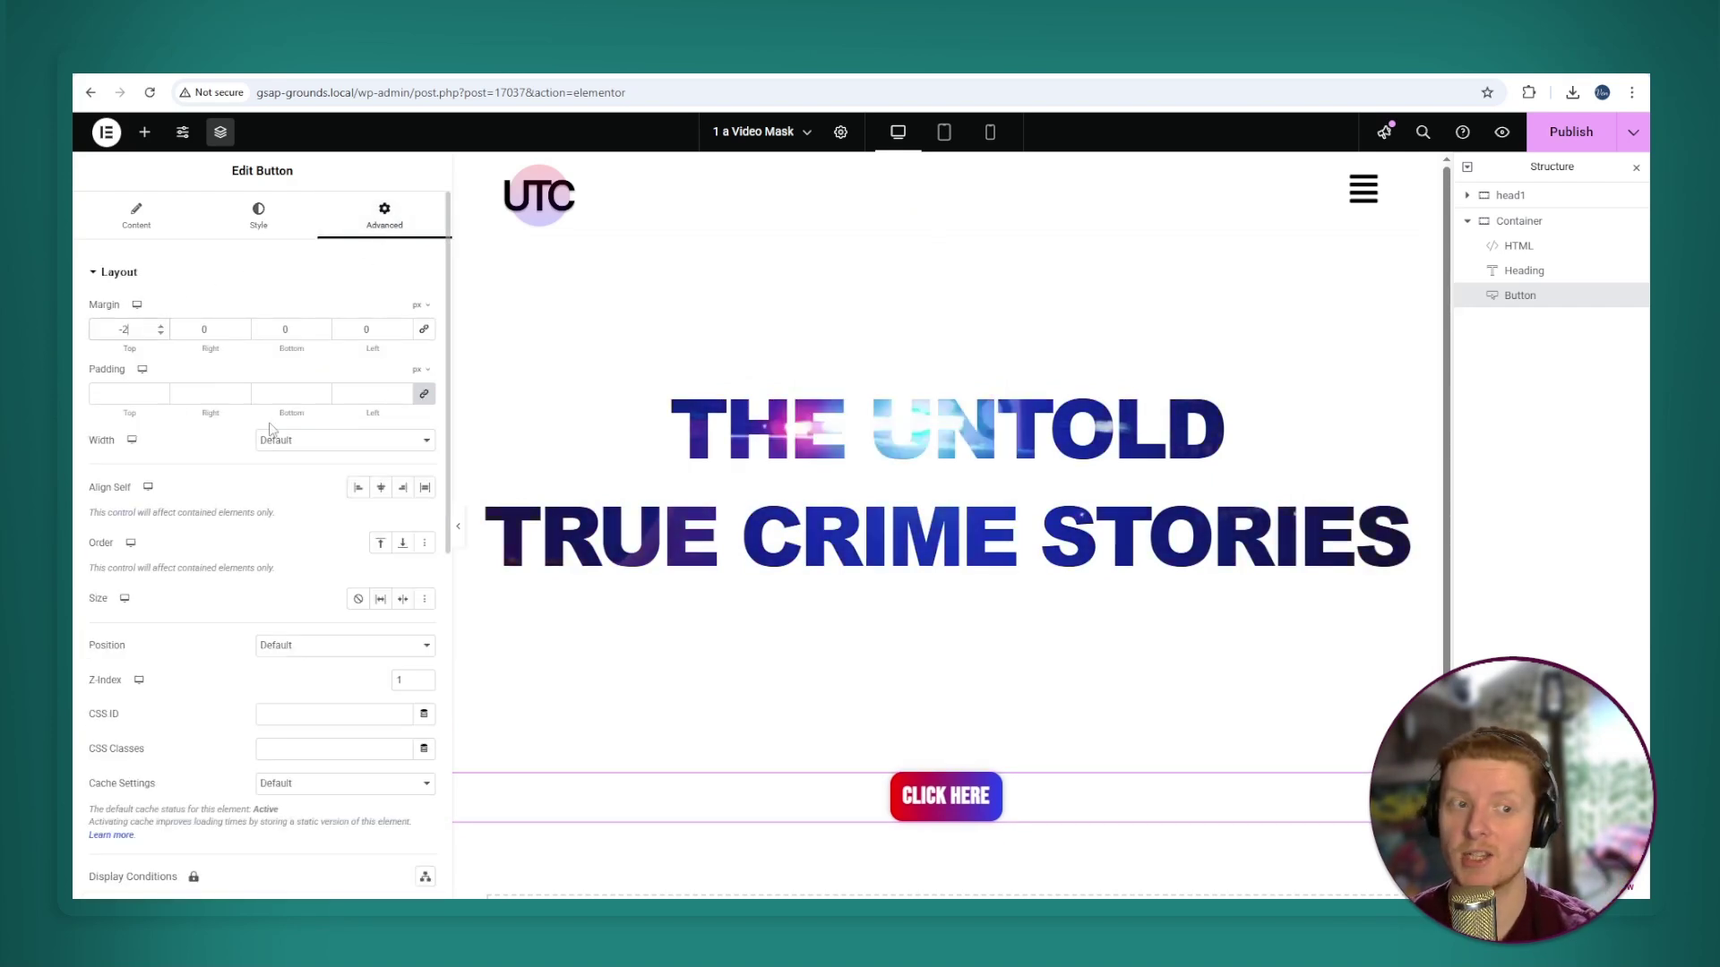
{"action": "type", "text": "-215"}
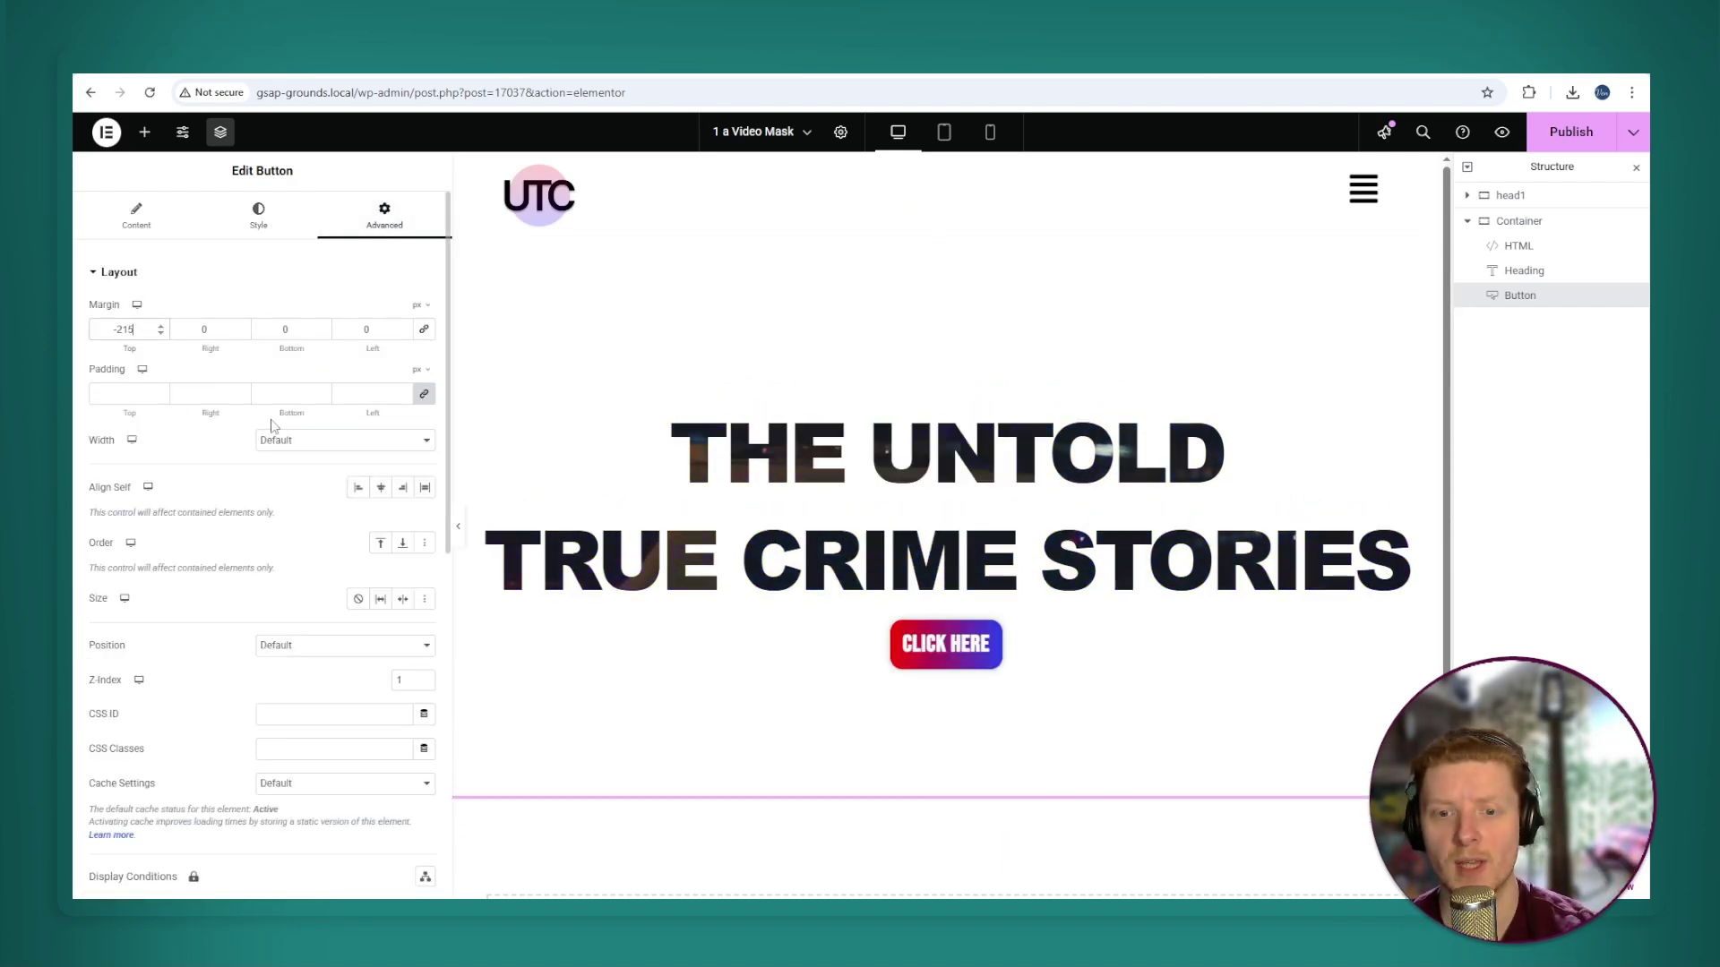
{"action": "left_click", "coordinate": [159, 327]}
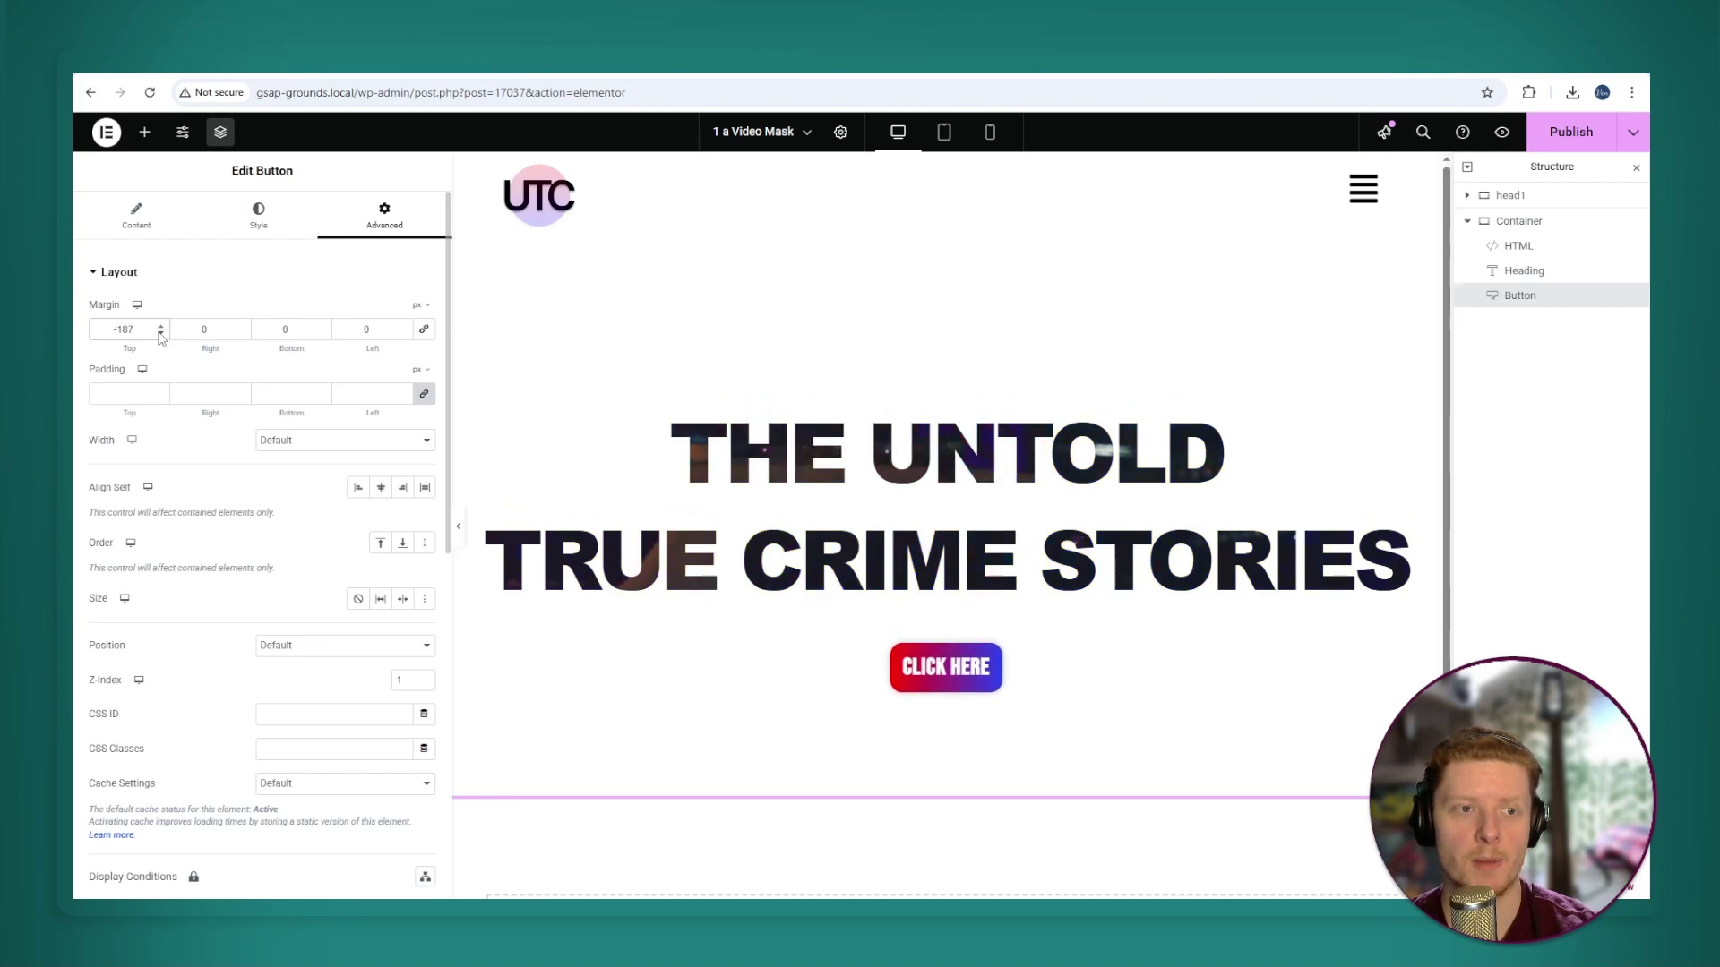
{"action": "left_click", "coordinate": [161, 333]}
{"action": "left_click", "coordinate": [160, 333]}
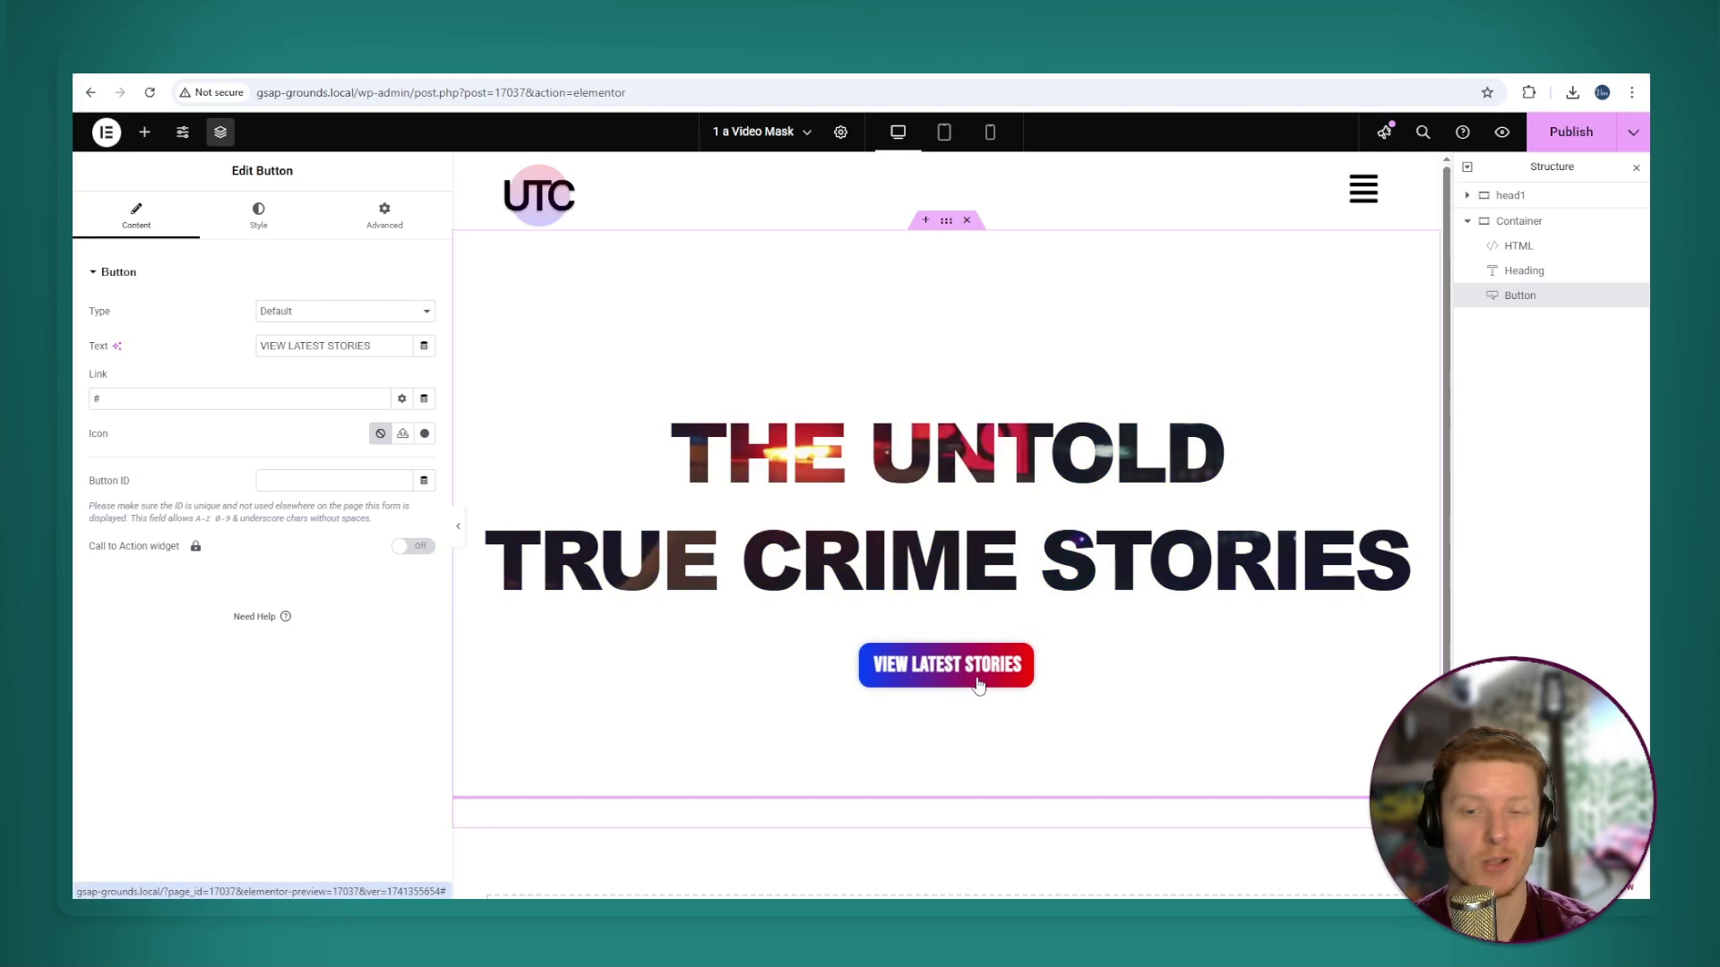
{"action": "left_click", "coordinate": [1563, 138]}
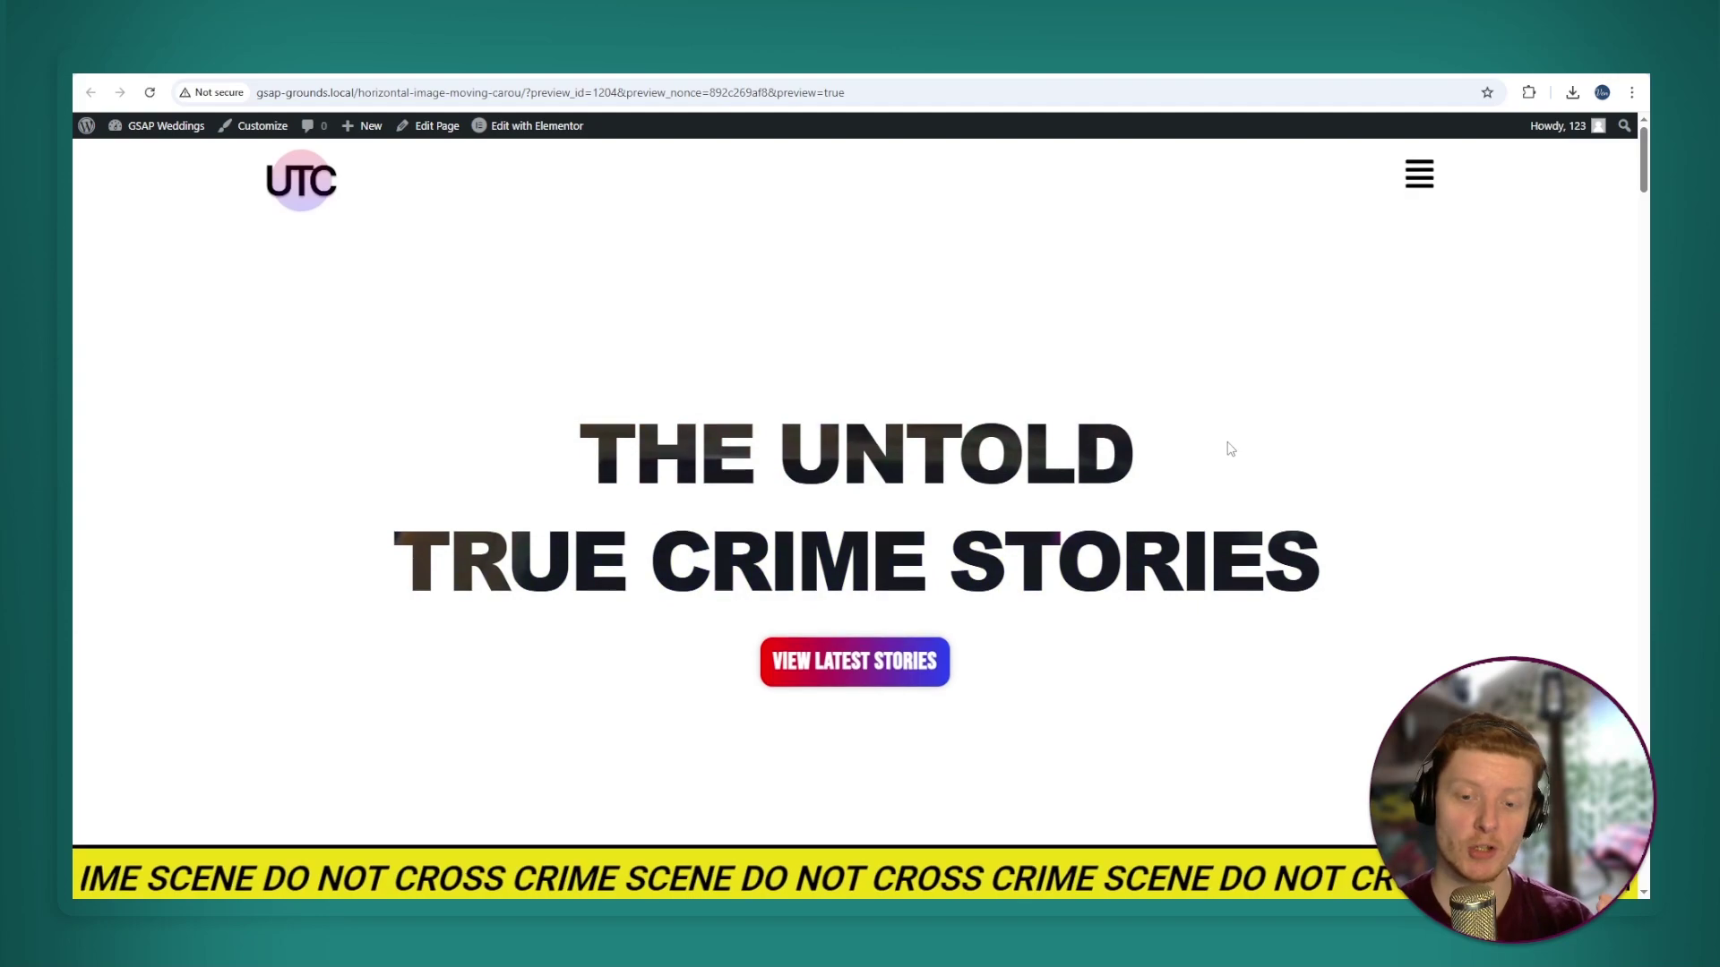
Examine the hero, the crime scene tape banner and the top of the Investigation board section in the page preview.
{"action": "scroll", "coordinate": [1229, 446], "scroll_direction": "down", "scroll_amount": 2}
{"action": "scroll", "coordinate": [1228, 446], "scroll_direction": "down", "scroll_amount": 3}
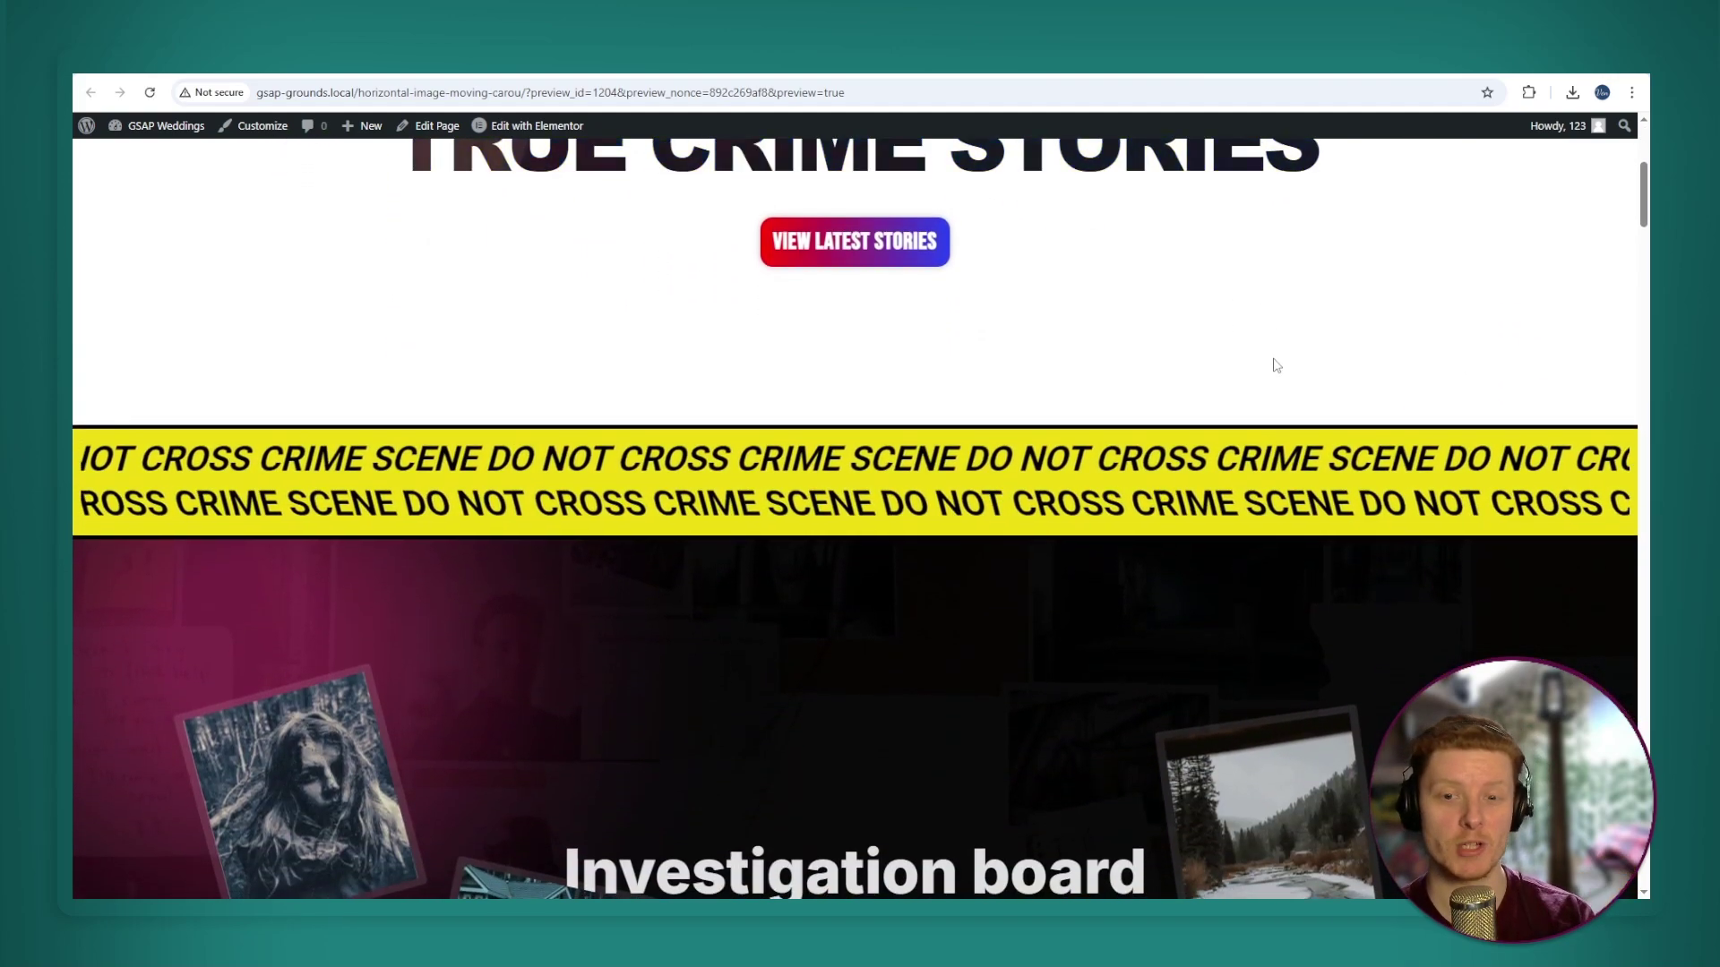
{"action": "scroll", "coordinate": [1284, 376], "scroll_direction": "up", "scroll_amount": 3}
{"action": "scroll", "coordinate": [1285, 448], "scroll_direction": "down", "scroll_amount": 2}
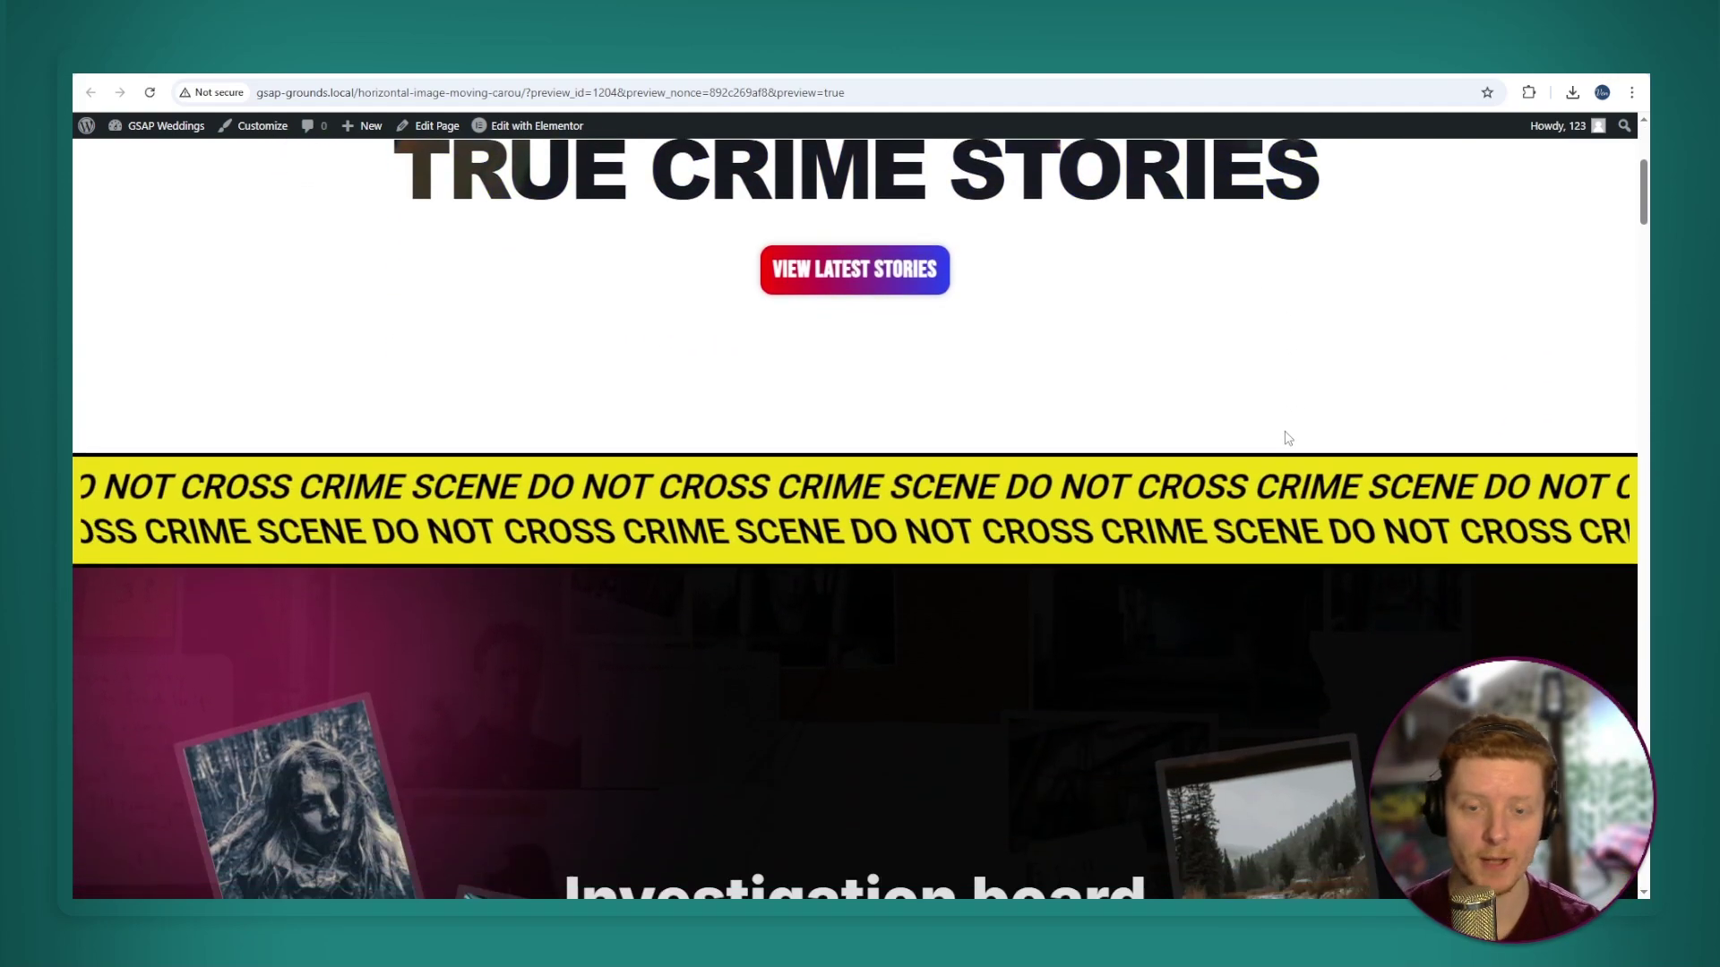
{"action": "scroll", "coordinate": [1288, 434], "scroll_direction": "up", "scroll_amount": 1}
{"action": "scroll", "coordinate": [1288, 435], "scroll_direction": "up", "scroll_amount": 2}
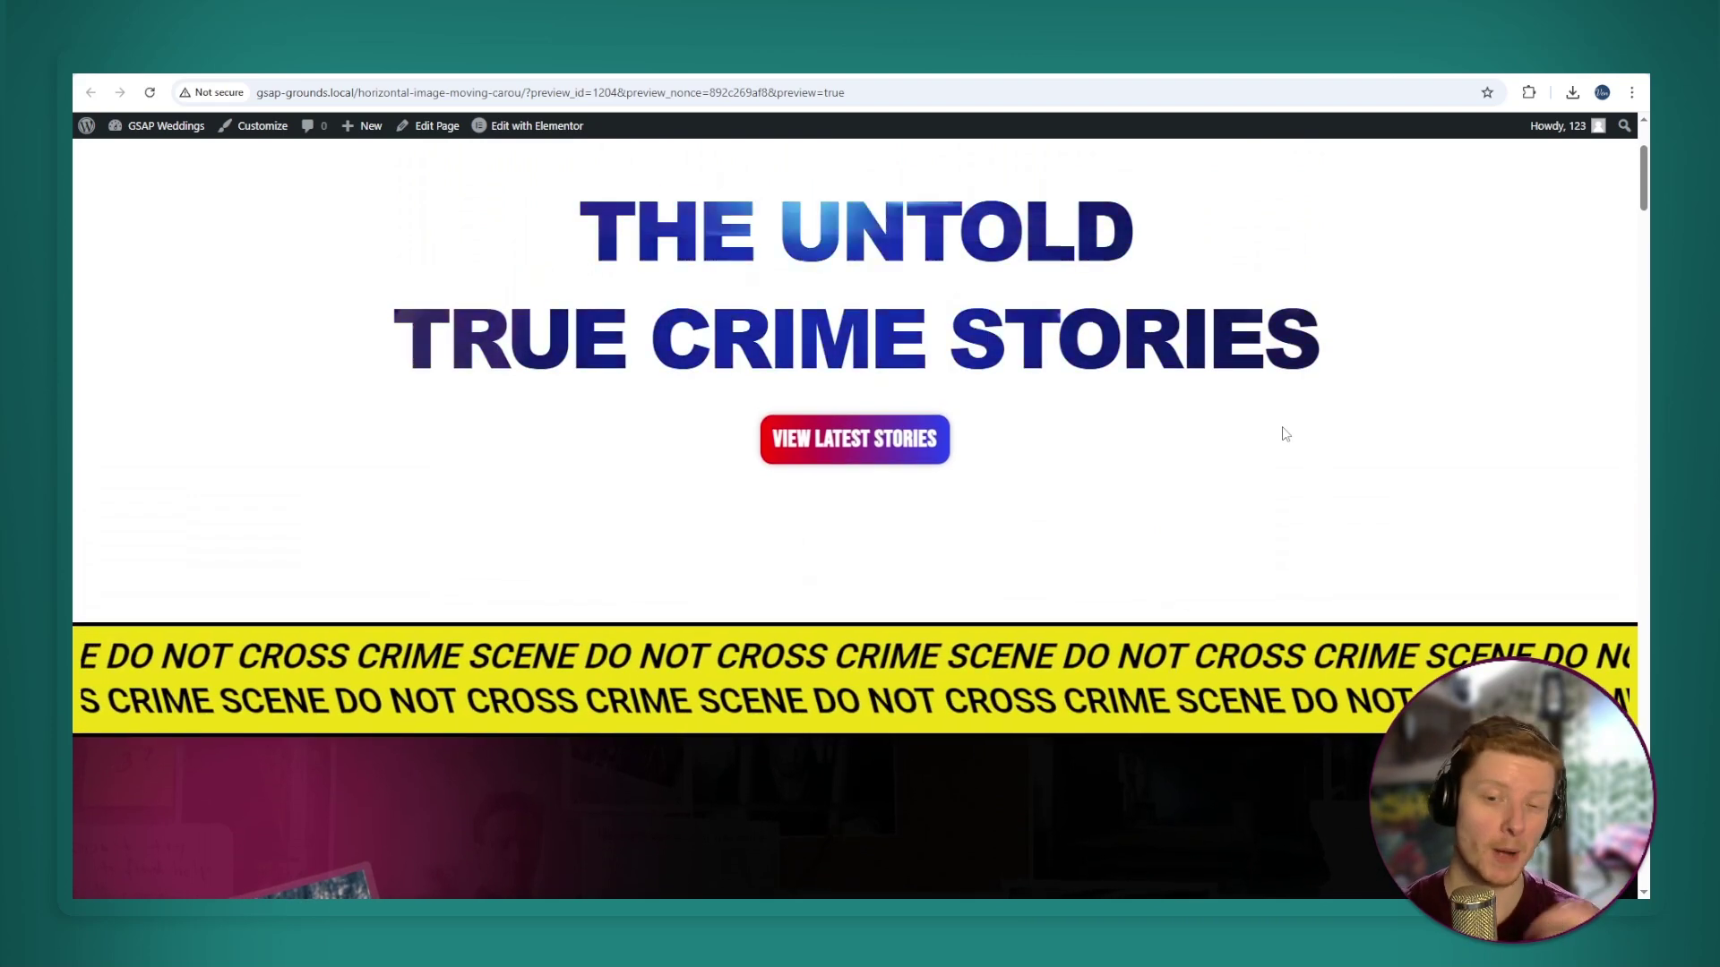